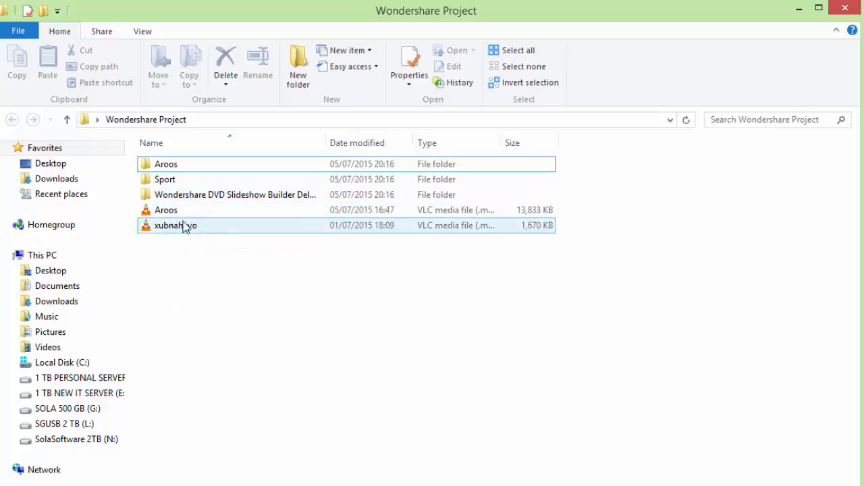
# Minimize the project folder and launch Wondershare DVD Slideshow Builder from its desktop shortcut.
pyautogui.click(798, 8)
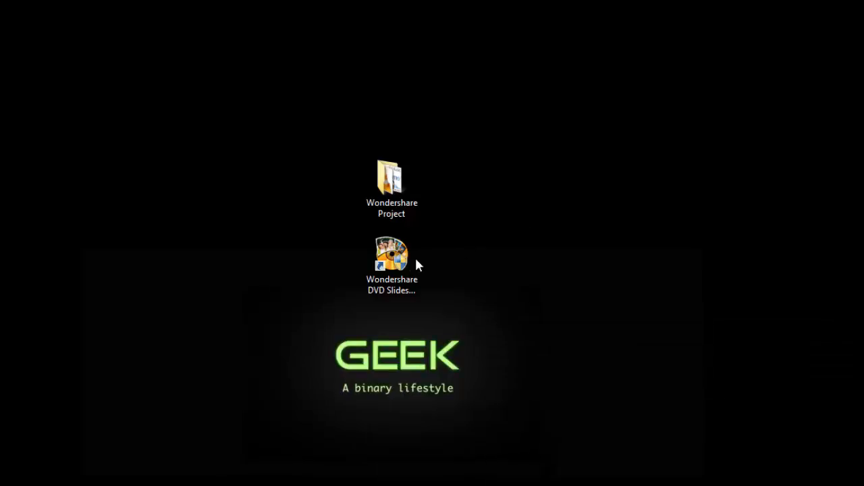
pyautogui.doubleClick(396, 255)
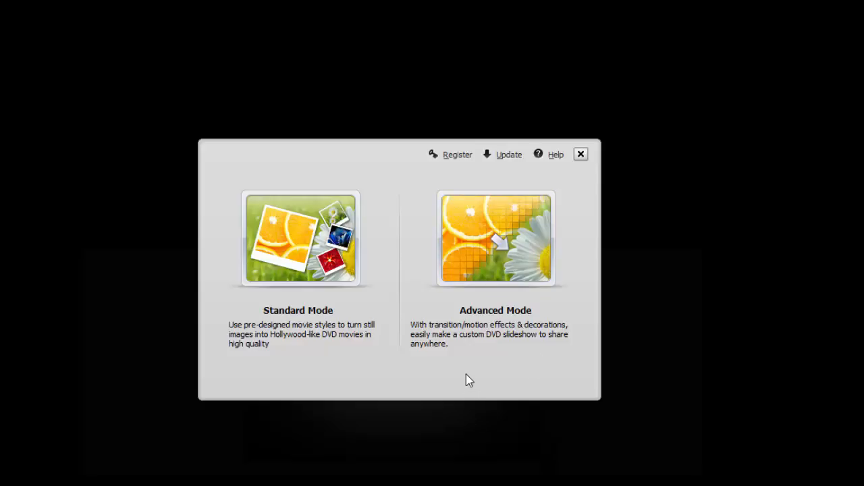
# Choose Advanced Mode, reposition and enlarge the window, then bring up Add Files.
pyautogui.click(495, 241)
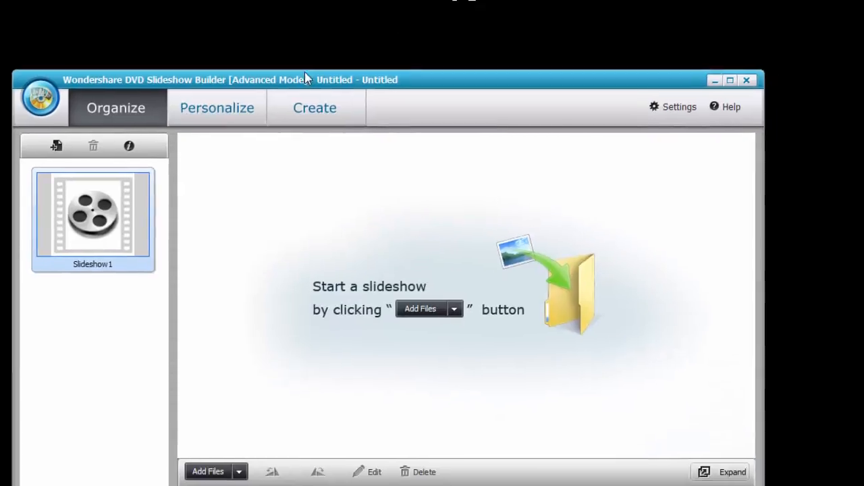
pyautogui.moveTo(305, 79); pyautogui.dragTo(295, 23)
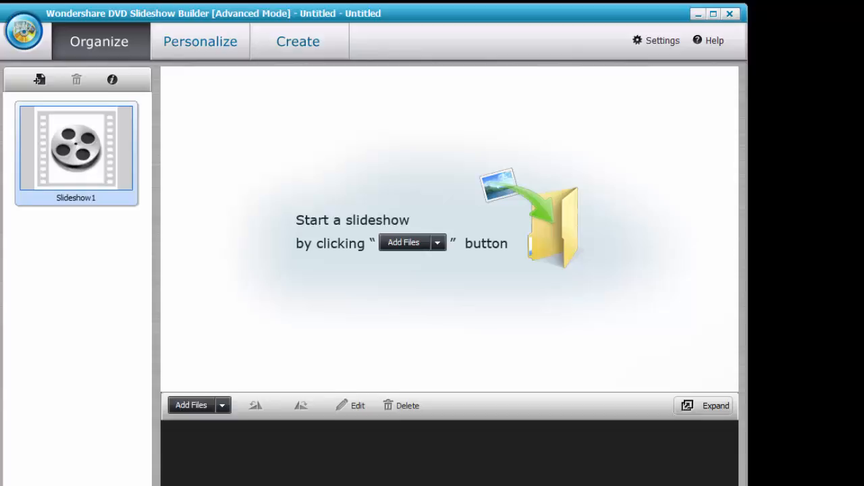
pyautogui.moveTo(747, 485); pyautogui.dragTo(858, 485)
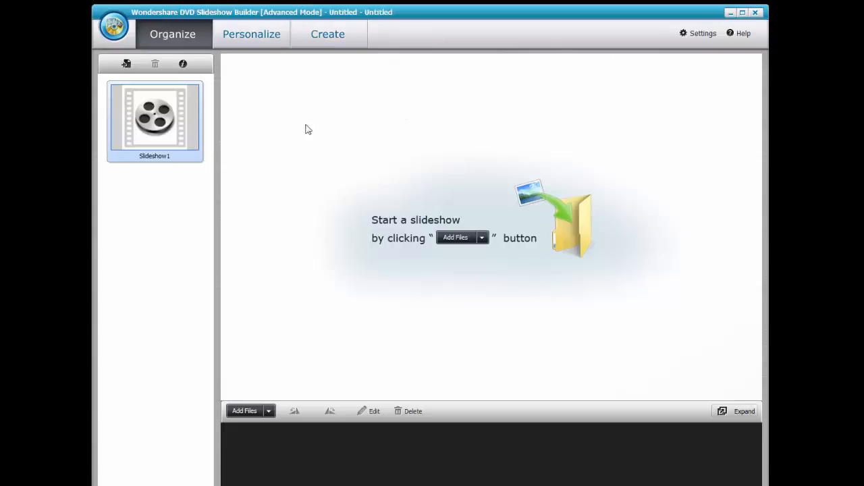
pyautogui.click(457, 238)
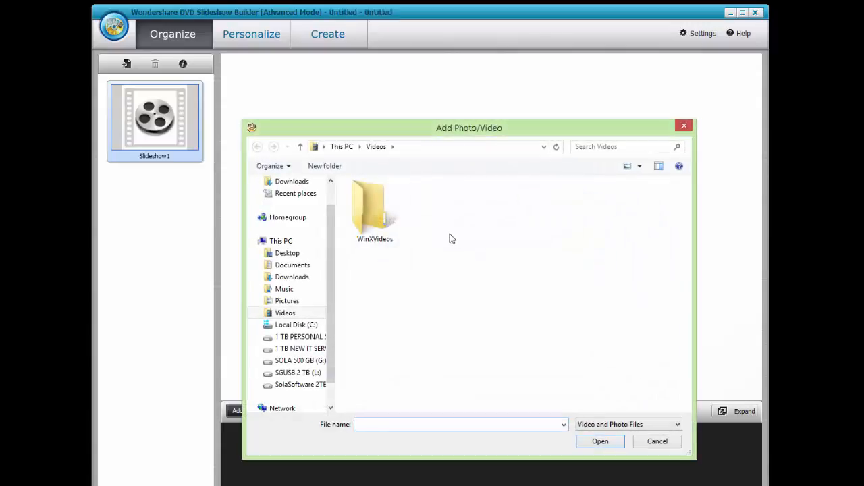
# Import all photos from Desktop > Wondershare Project > Sport into Slideshow1.
pyautogui.click(285, 254)
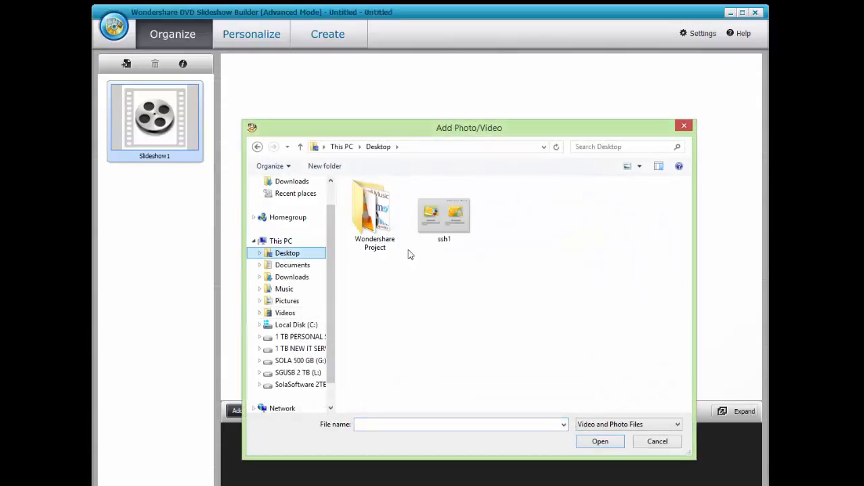
pyautogui.doubleClick(378, 233)
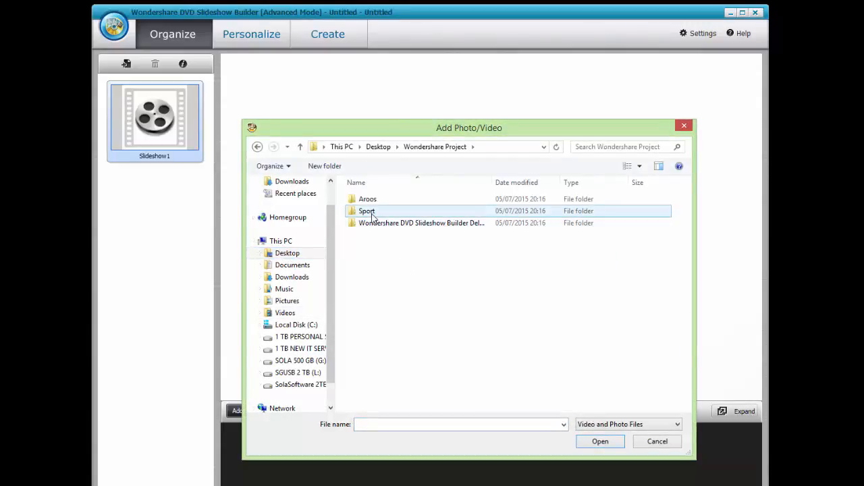
pyautogui.doubleClick(366, 212)
pyautogui.click(378, 201)
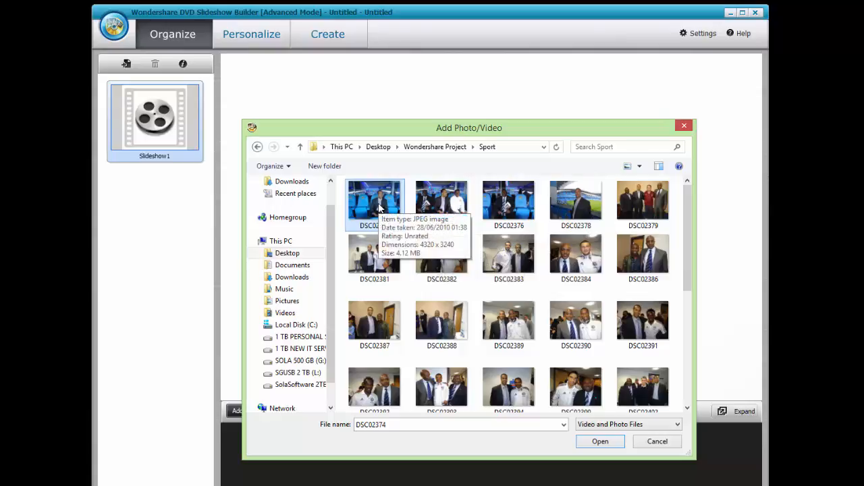
pyautogui.hotkey('ctrl', 'a')
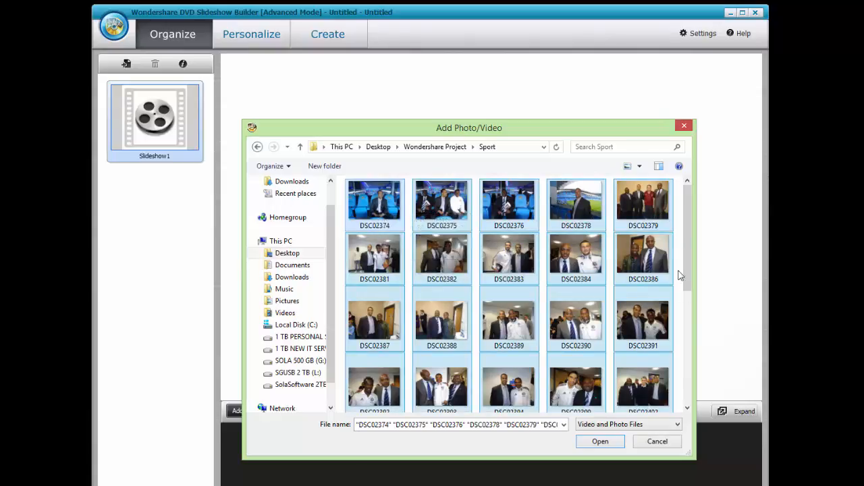
pyautogui.scroll(-6, 581, 243)
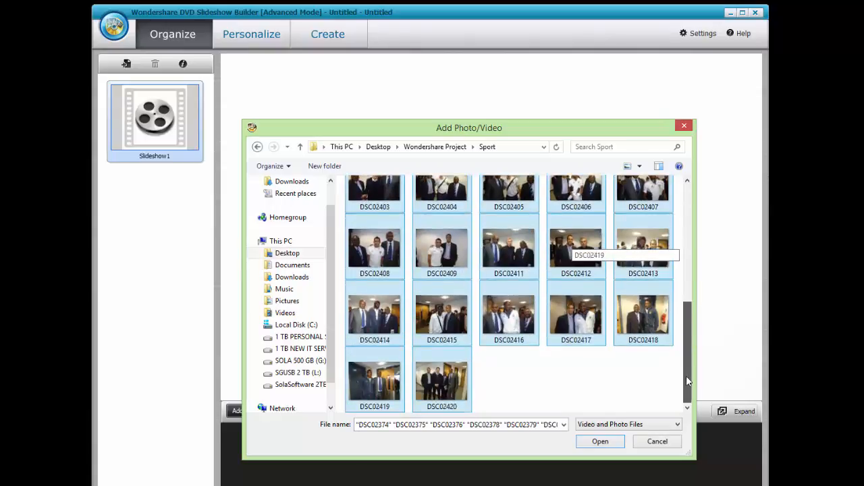
pyautogui.click(601, 441)
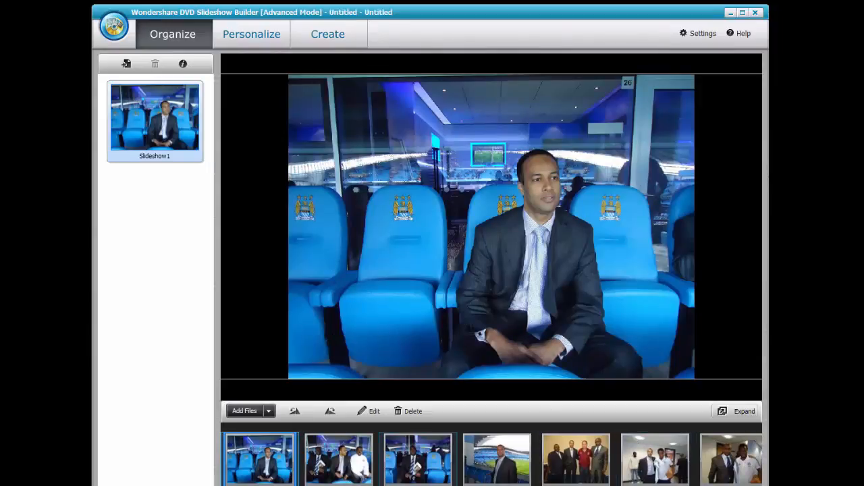
pyautogui.click(357, 471)
pyautogui.click(392, 463)
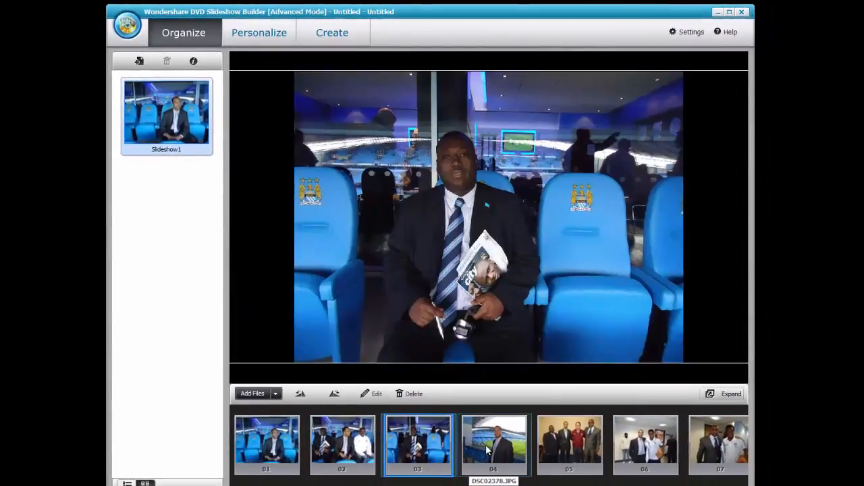
pyautogui.click(490, 458)
pyautogui.click(565, 445)
pyautogui.click(628, 449)
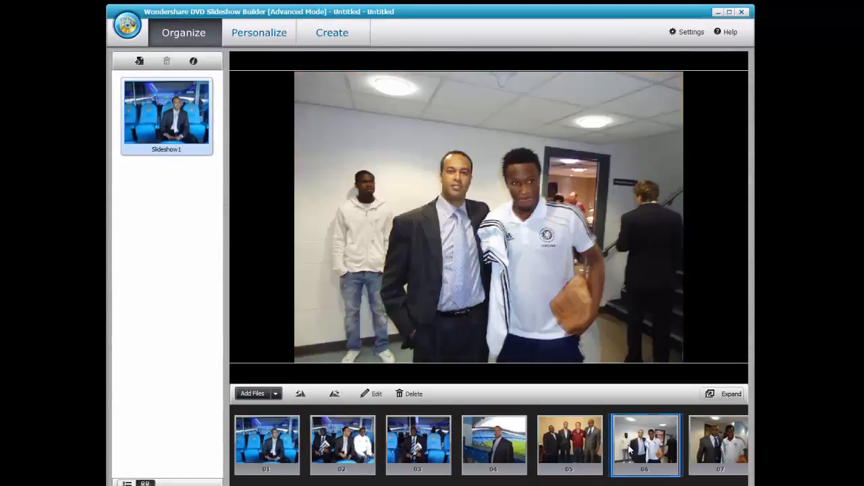
pyautogui.click(709, 453)
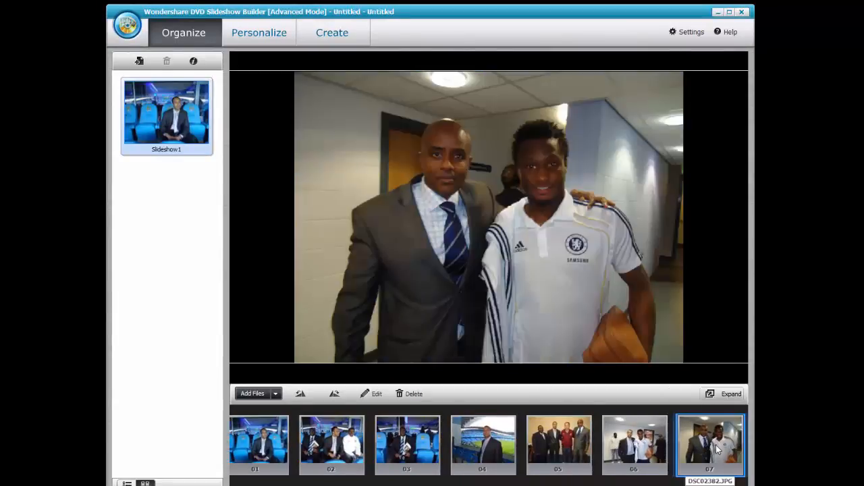
pyautogui.click(278, 449)
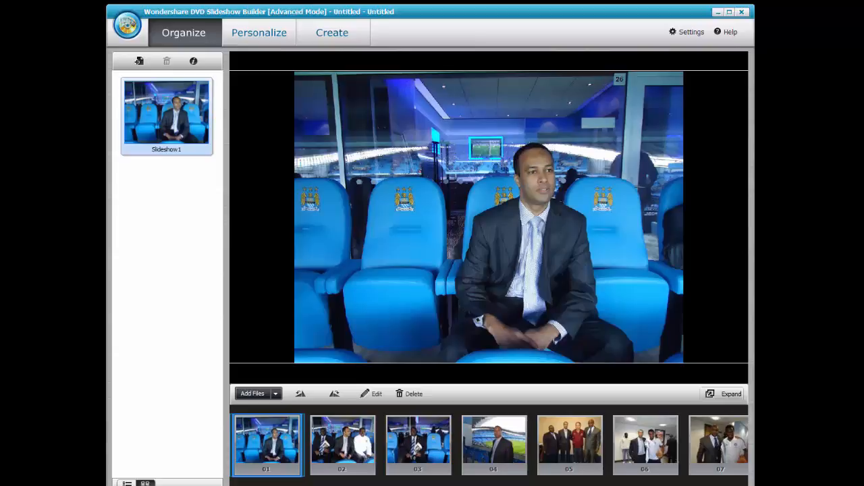
pyautogui.click(126, 484)
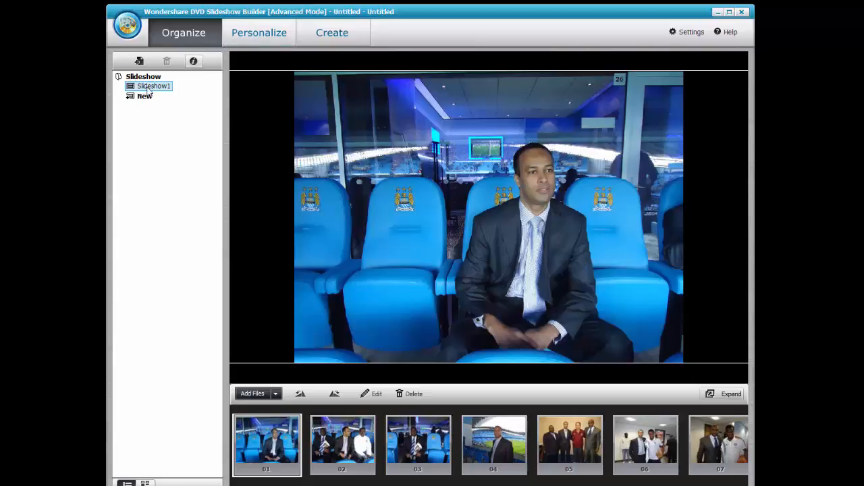
pyautogui.click(146, 483)
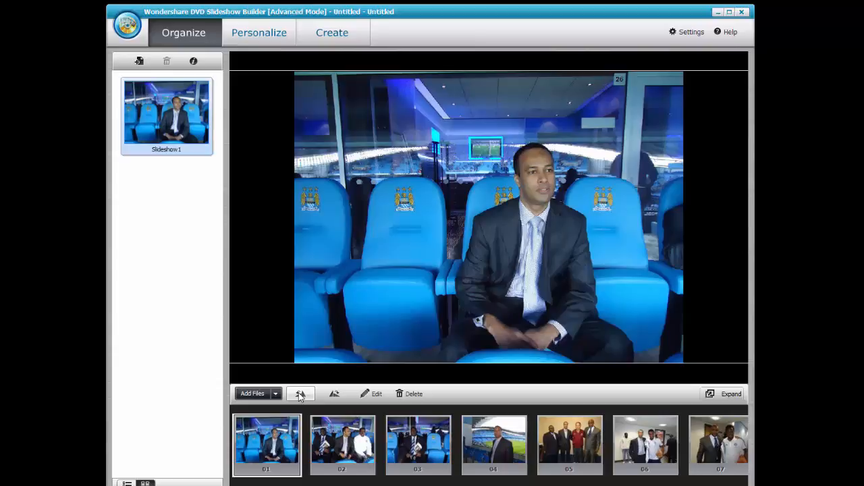
pyautogui.click(300, 396)
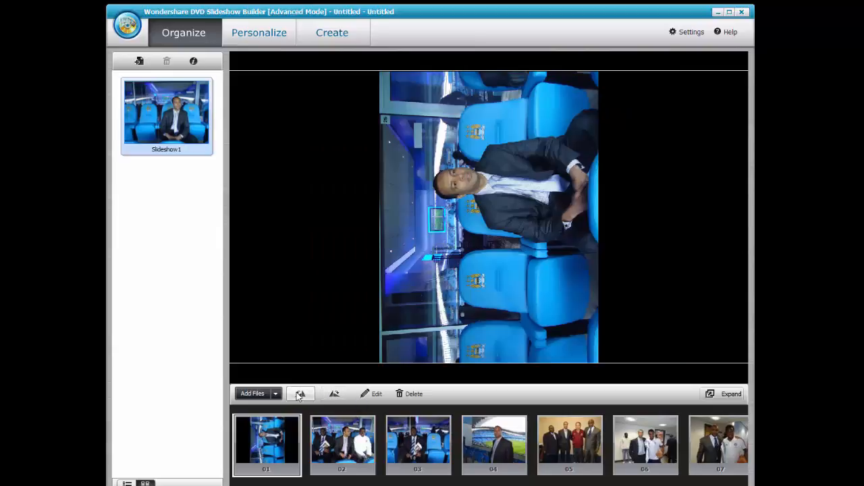
pyautogui.click(299, 395)
pyautogui.click(300, 395)
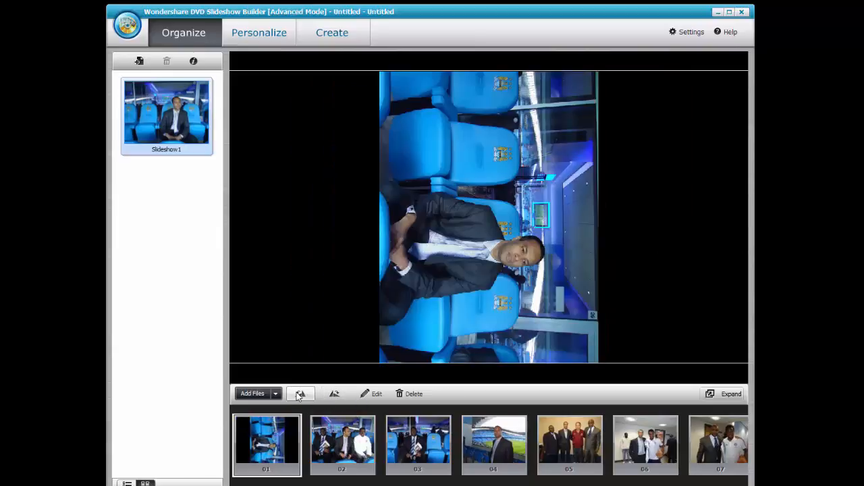
pyautogui.click(300, 396)
pyautogui.click(300, 395)
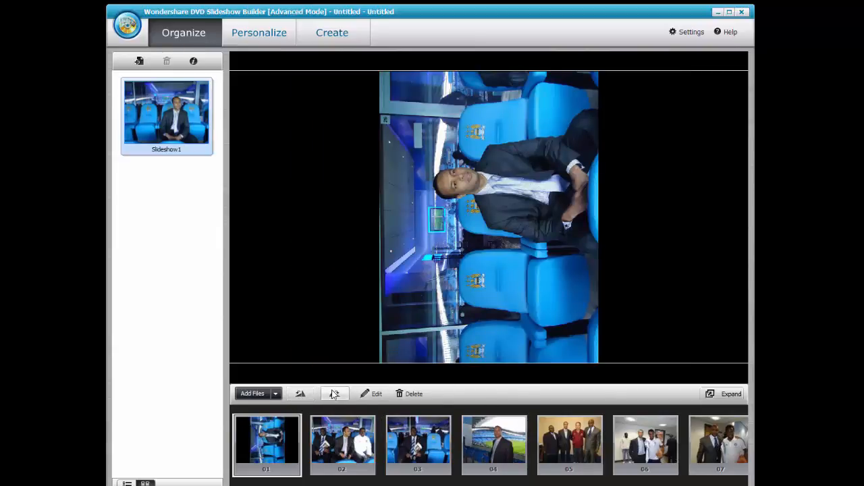
pyautogui.click(374, 394)
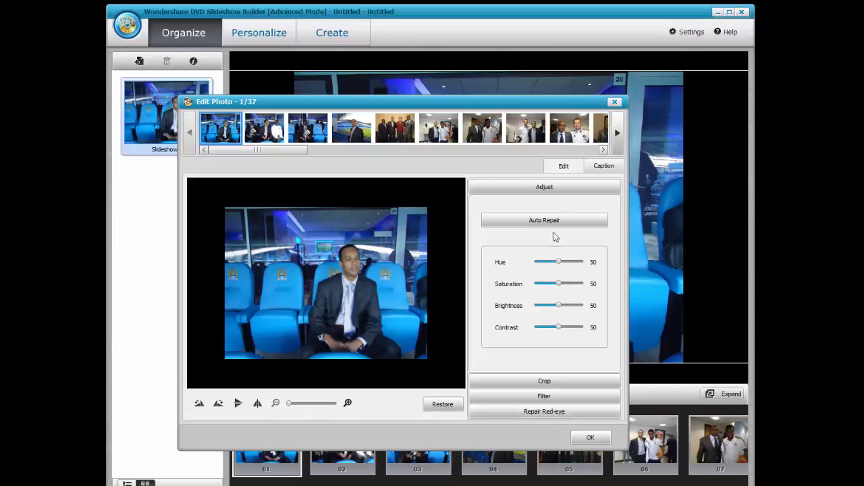
pyautogui.click(603, 167)
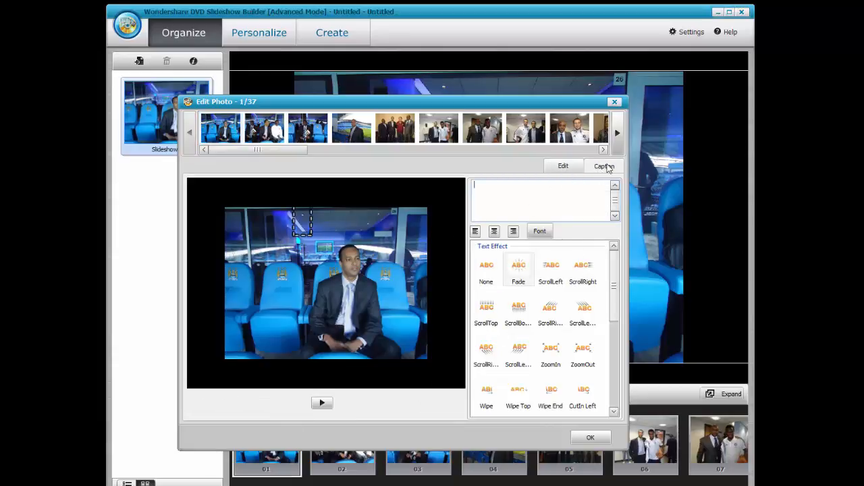
pyautogui.click(614, 101)
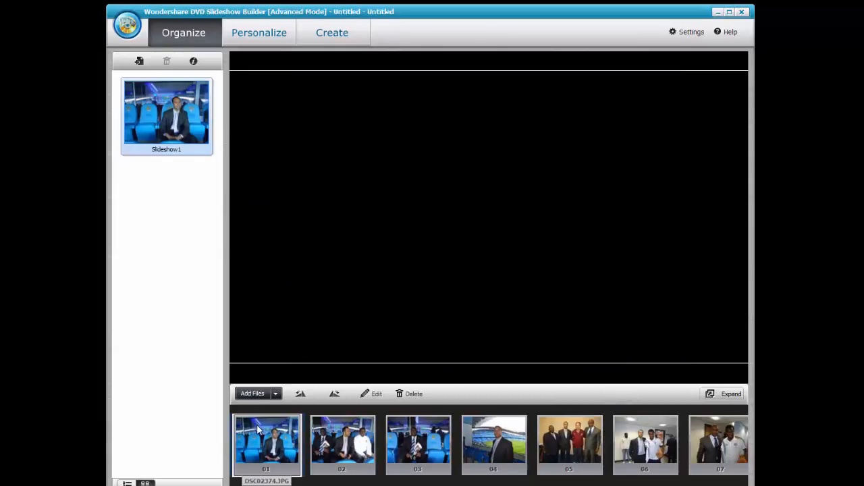
# Preview photos 02 and 01, cancel out of Settings, and move to the Personalize stage.
pyautogui.click(341, 437)
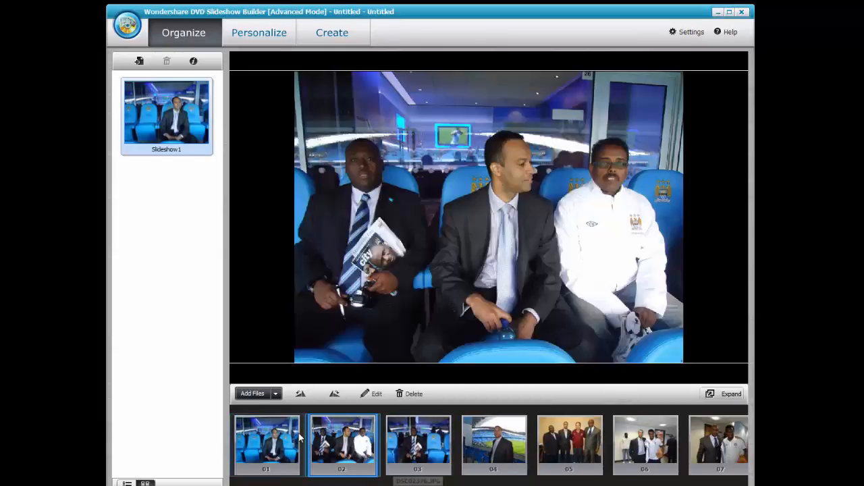
pyautogui.click(267, 440)
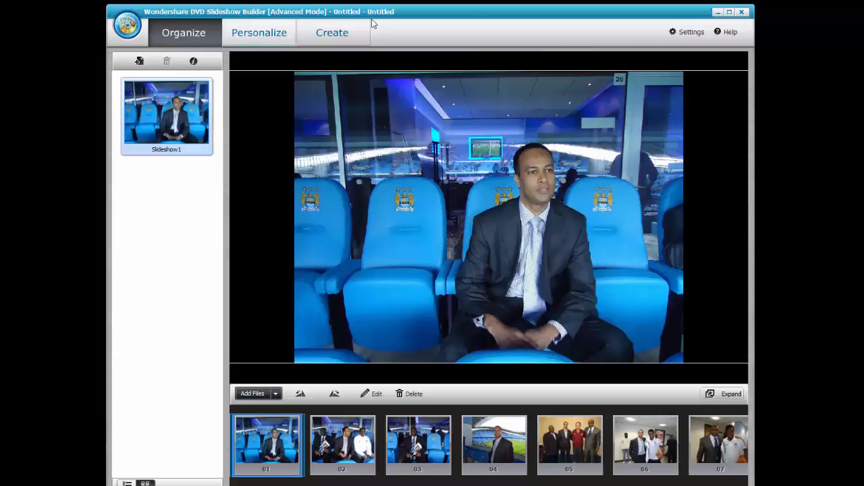
pyautogui.click(687, 34)
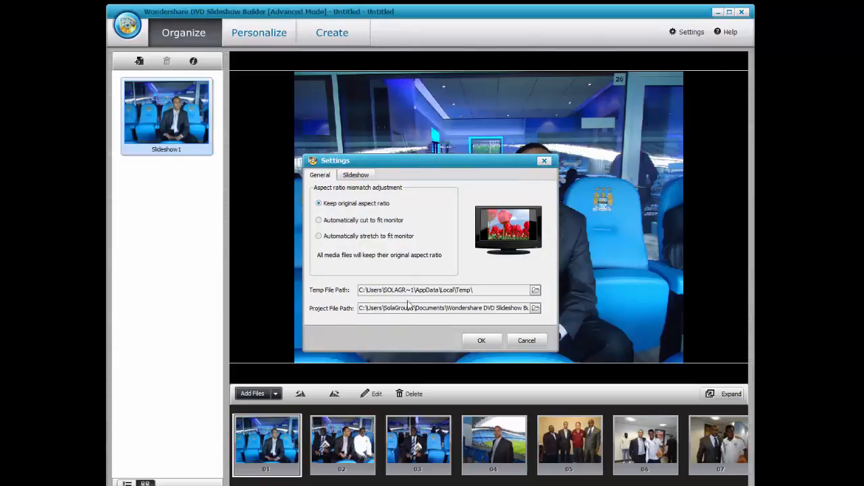
pyautogui.click(530, 343)
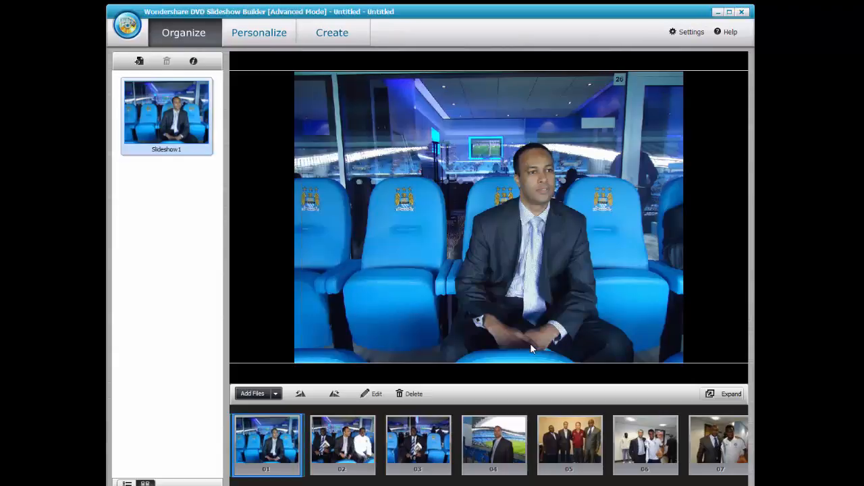
pyautogui.click(266, 33)
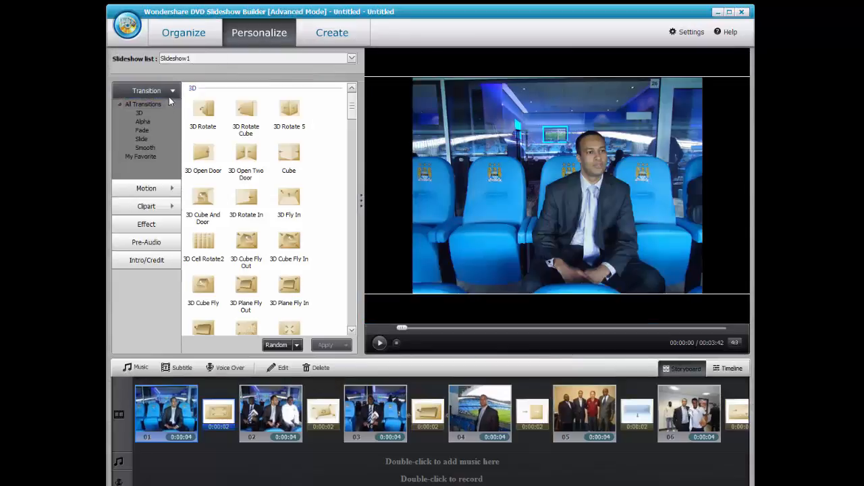
pyautogui.click(119, 106)
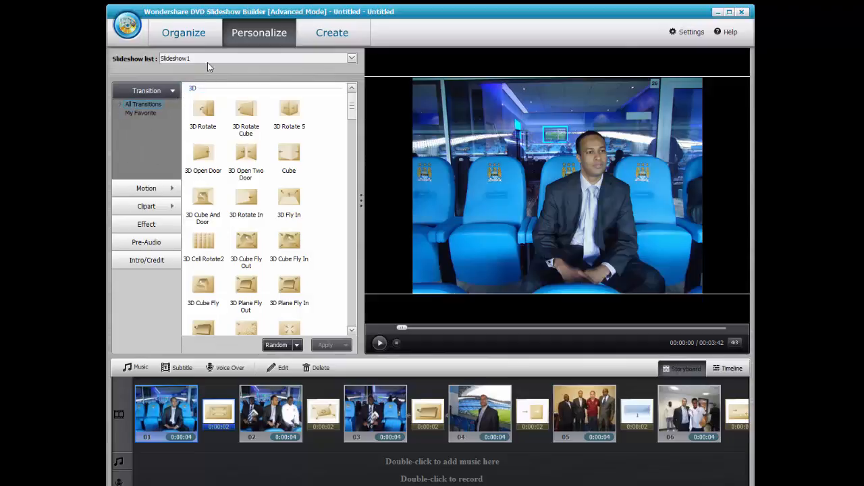
pyautogui.click(206, 59)
pyautogui.click(205, 58)
pyautogui.click(192, 60)
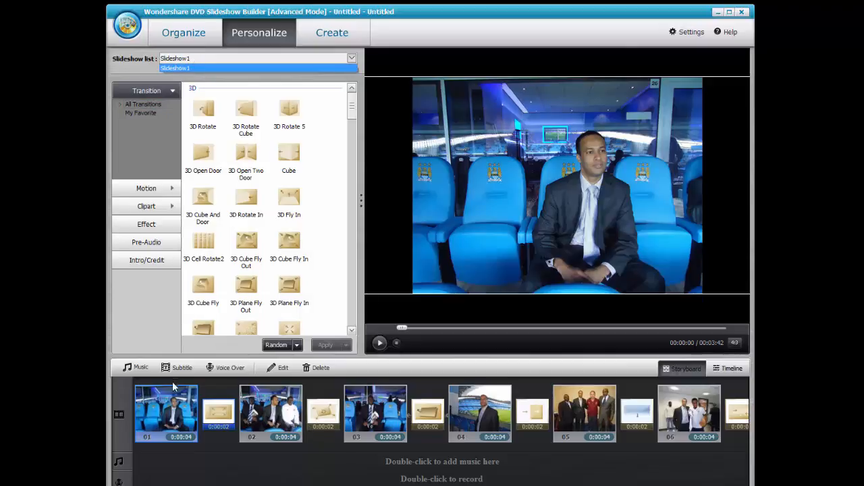
pyautogui.click(400, 328)
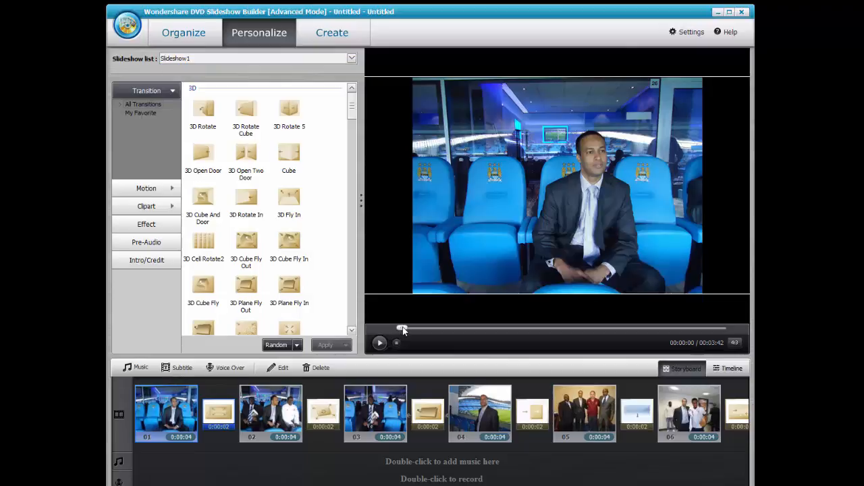
pyautogui.click(380, 344)
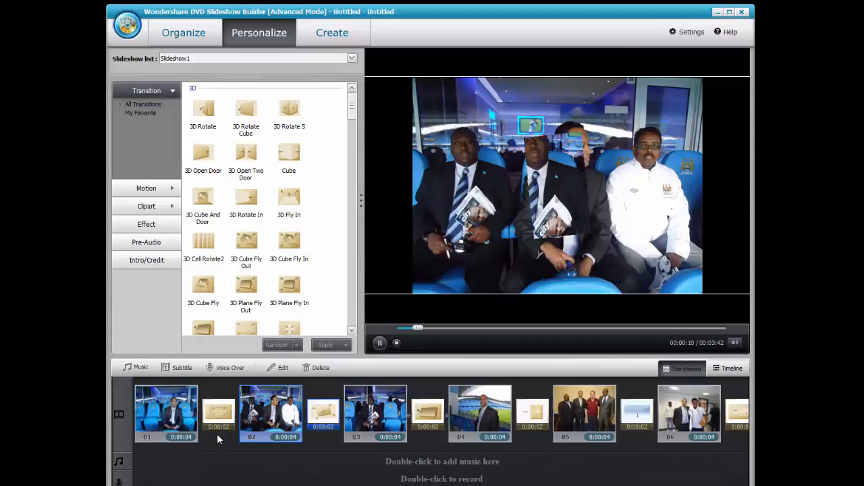
pyautogui.click(381, 343)
pyautogui.moveTo(421, 331); pyautogui.dragTo(388, 330)
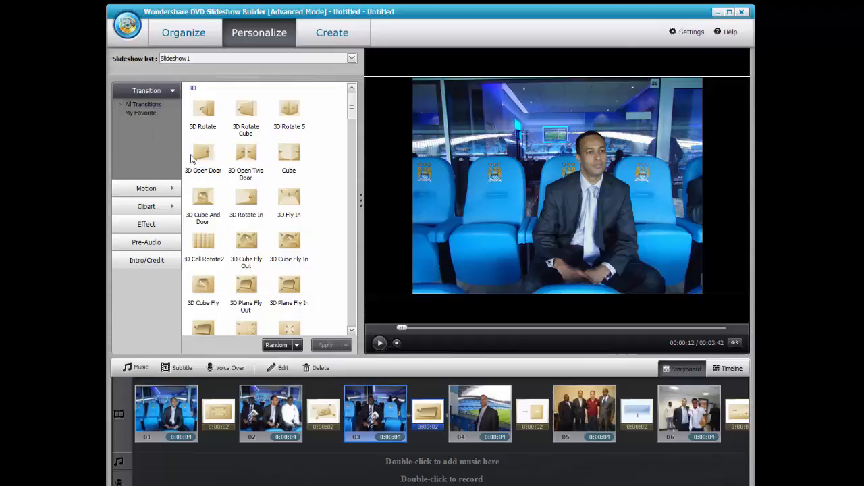
# Preview the 3D Rotate, Rotate Cube, Rotate 5, Open Door, Rotate In and Plane Fly In transitions.
pyautogui.click(210, 116)
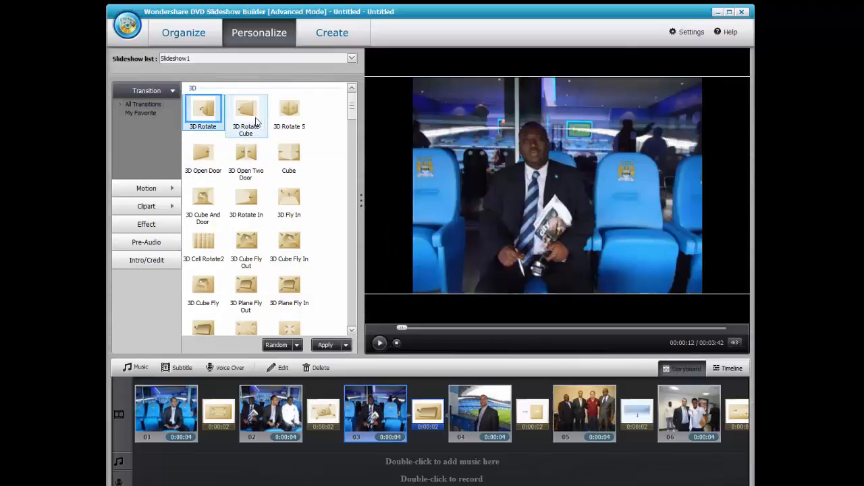
pyautogui.click(248, 115)
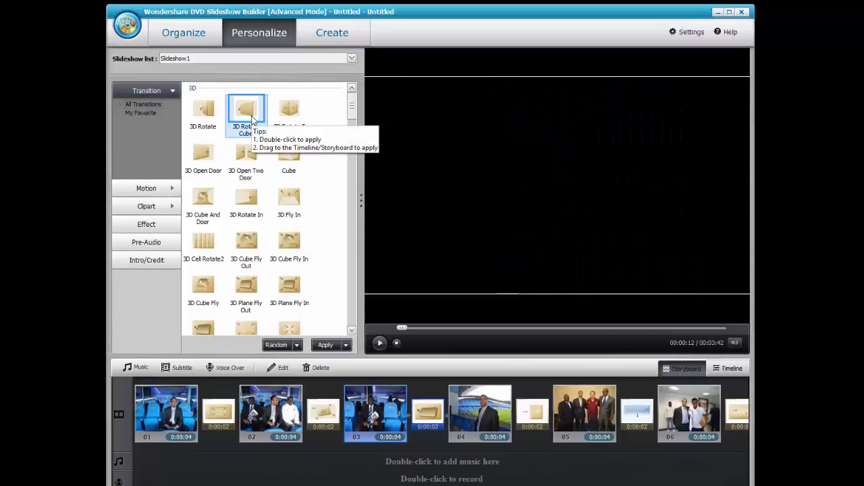
pyautogui.click(292, 115)
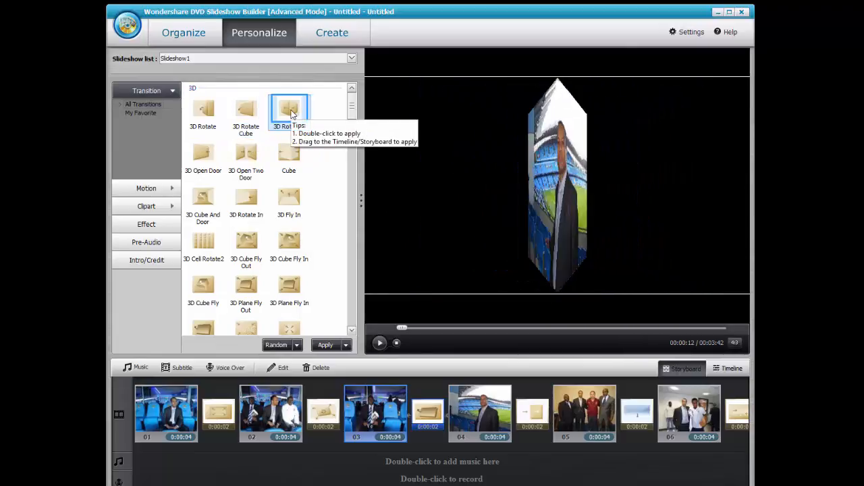
pyautogui.click(199, 166)
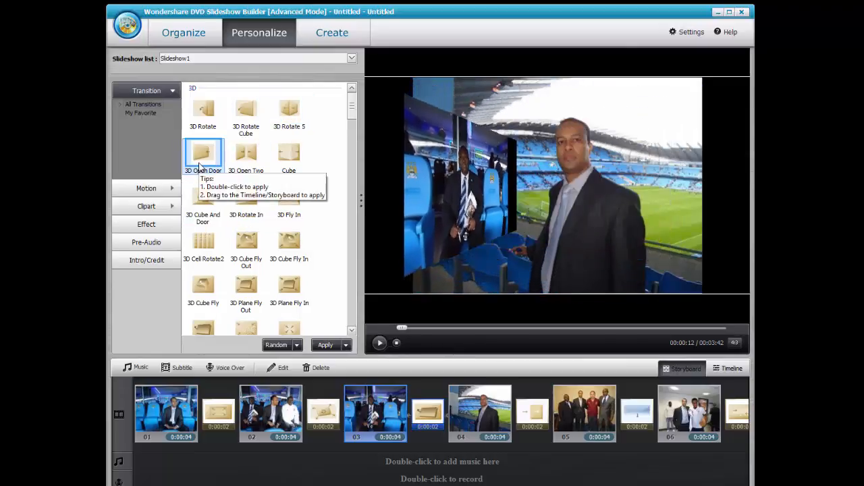
pyautogui.click(238, 204)
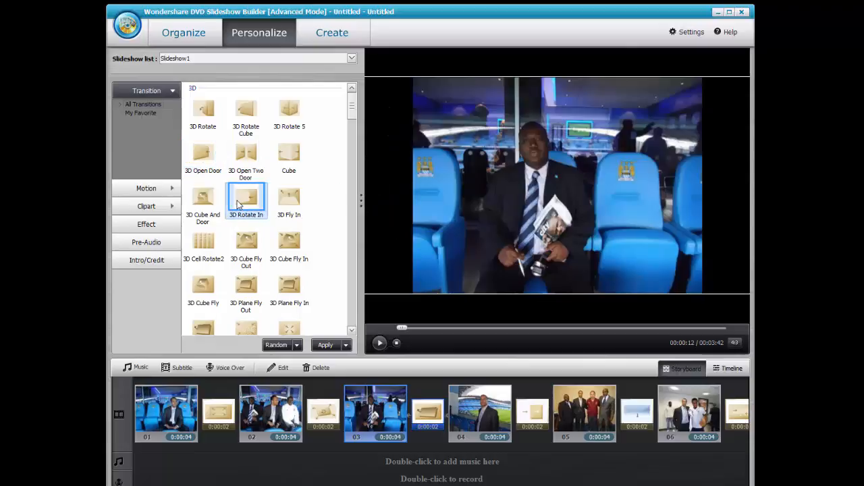
pyautogui.click(293, 296)
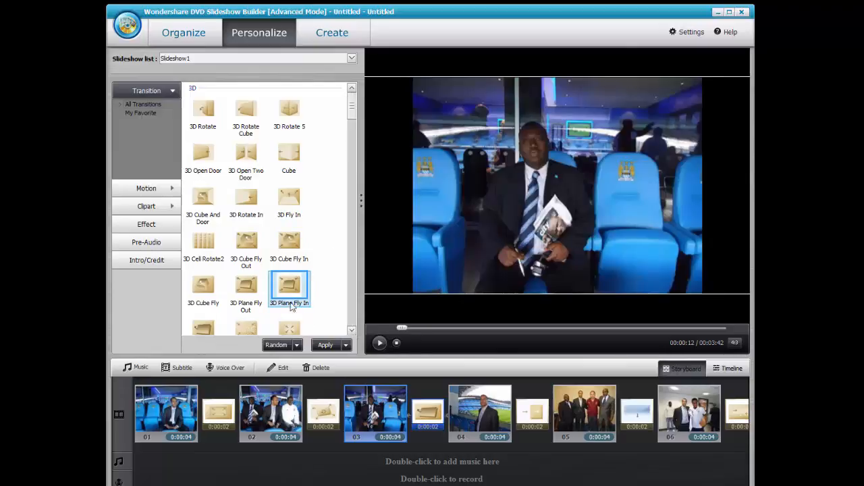
# Scroll the 3D list, preview 3D Swirl, and finish on Smooth Circle Out for slide 03.
pyautogui.click(351, 330)
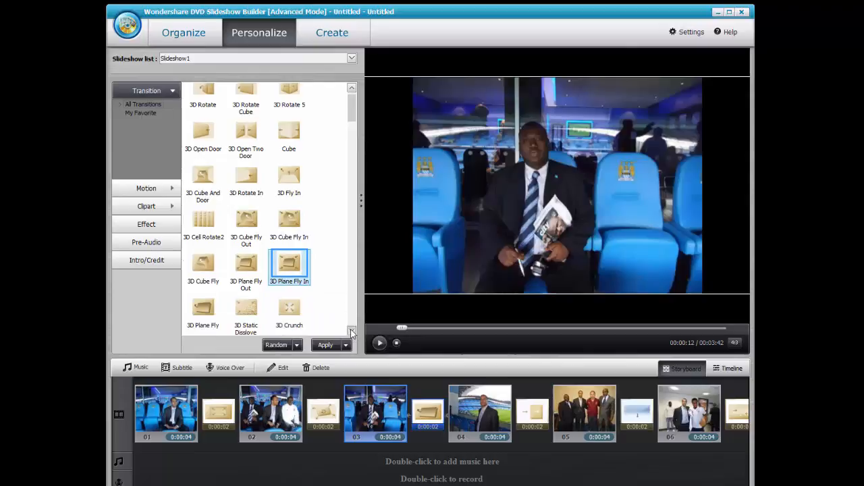
pyautogui.click(351, 331)
pyautogui.click(351, 330)
pyautogui.click(351, 330)
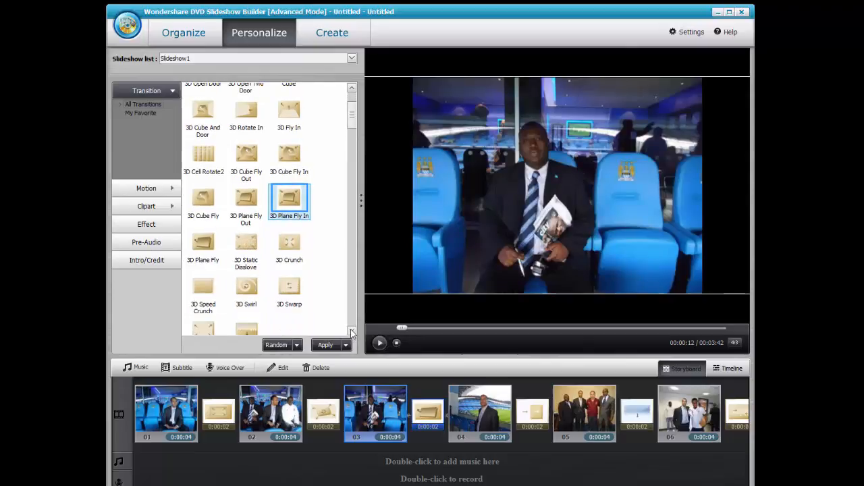
pyautogui.click(237, 289)
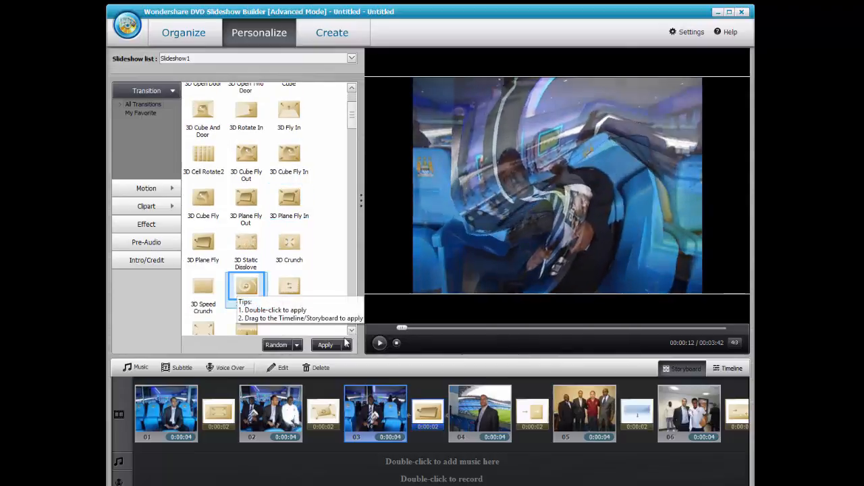
pyautogui.scroll(-15, 351, 328)
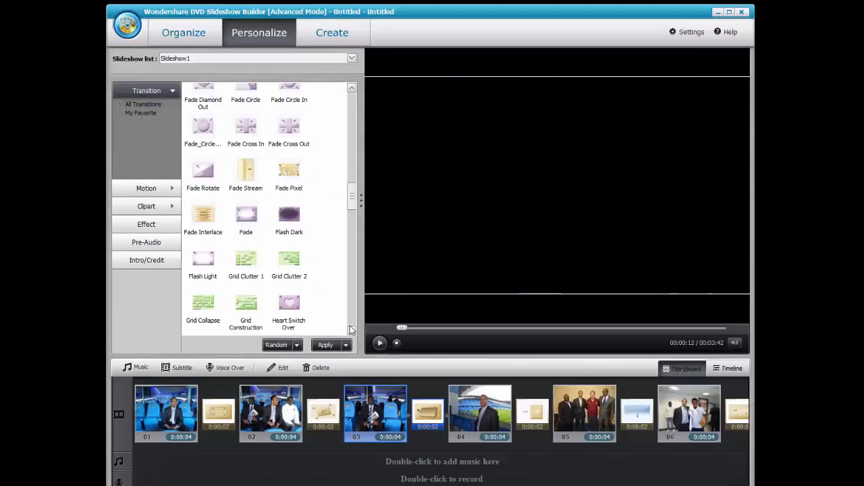
pyautogui.scroll(-15, 351, 327)
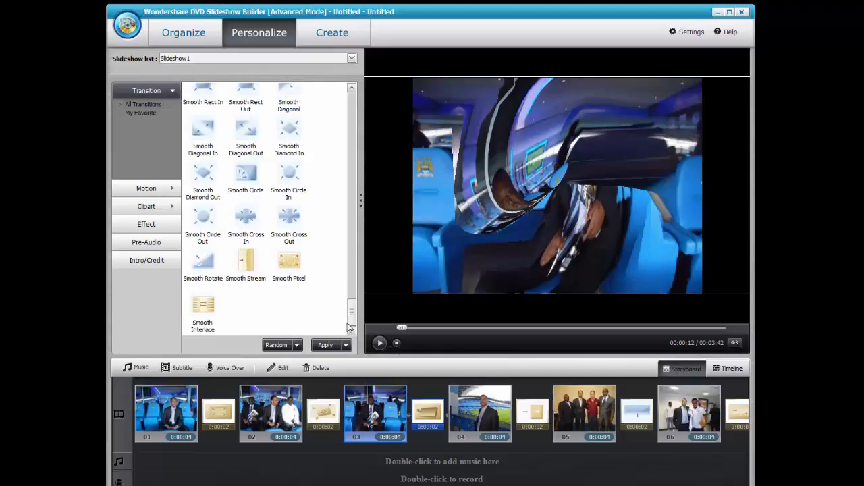
pyautogui.click(208, 223)
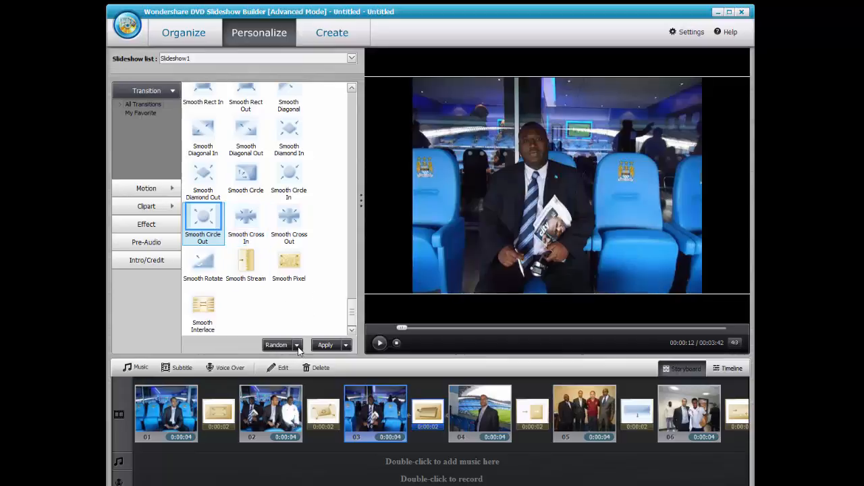
# Give the transition after slide 03 a random one using Random to Current.
pyautogui.click(297, 346)
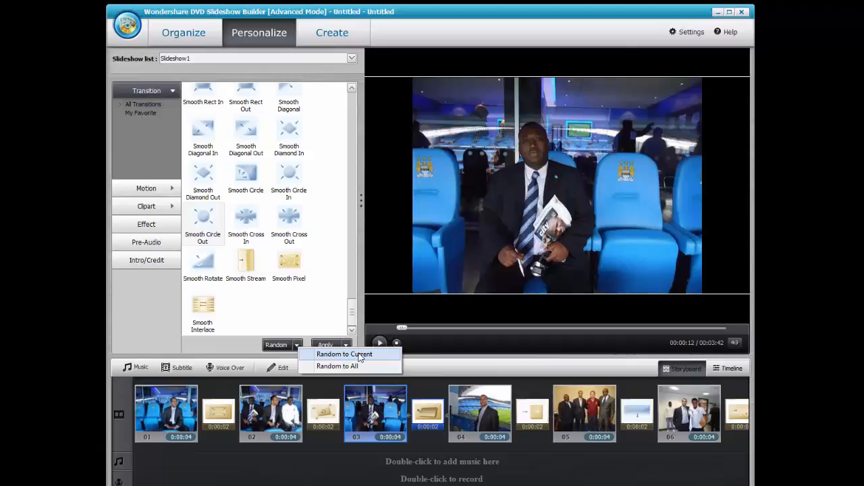
pyautogui.click(329, 354)
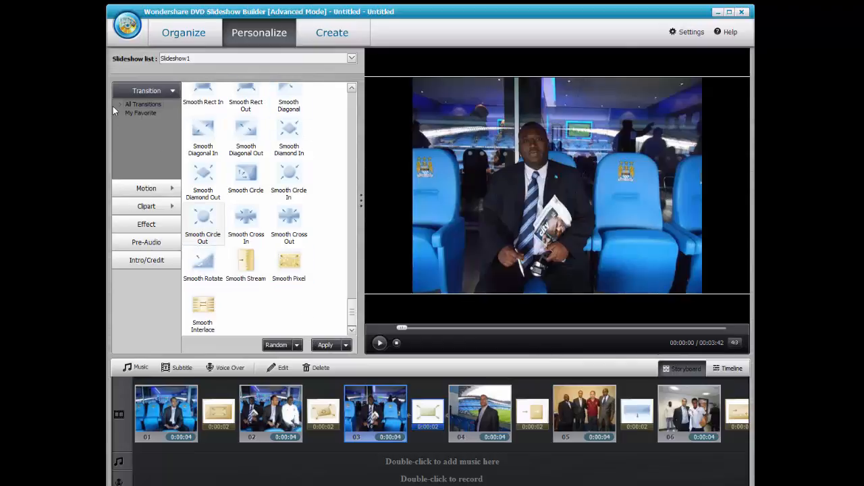
pyautogui.click(147, 189)
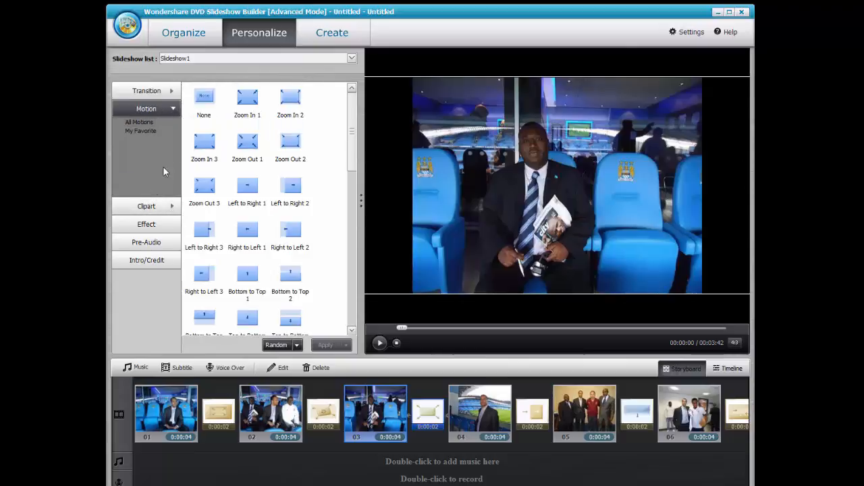
# Preview Left to Right 1, Right to Left 2, Left to Right 3 and Zoom In 1, then apply a random motion to slide 03.
pyautogui.click(245, 193)
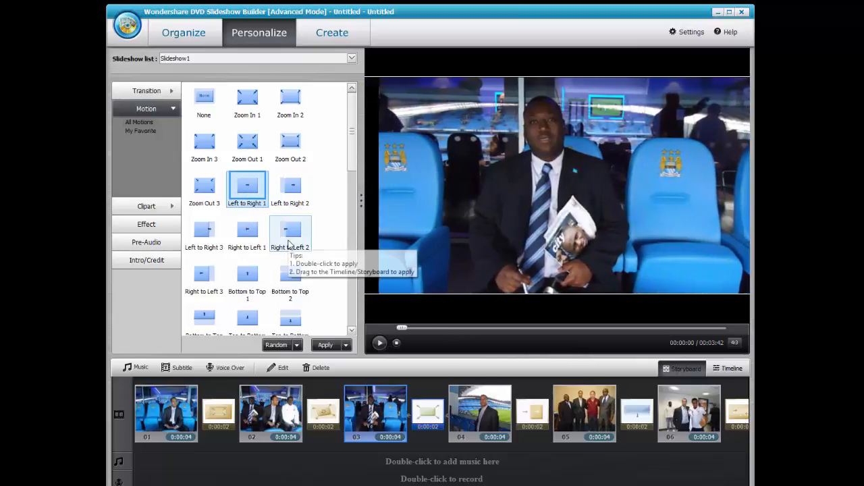
pyautogui.click(289, 239)
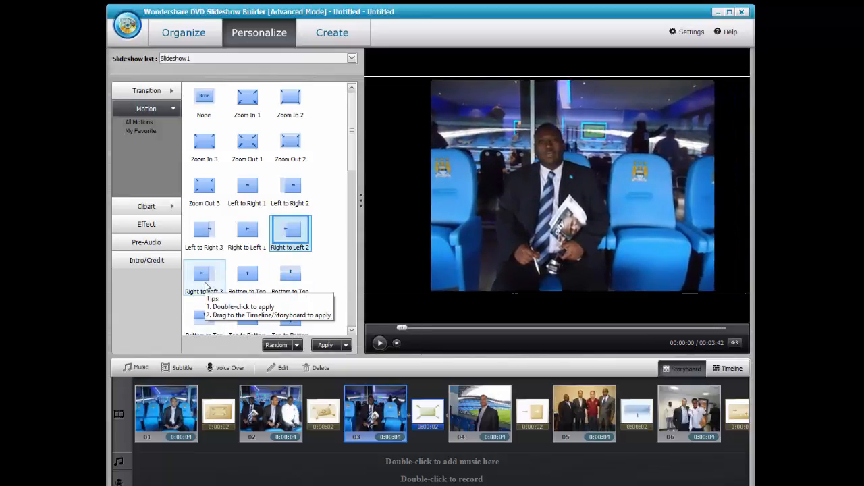
pyautogui.click(202, 236)
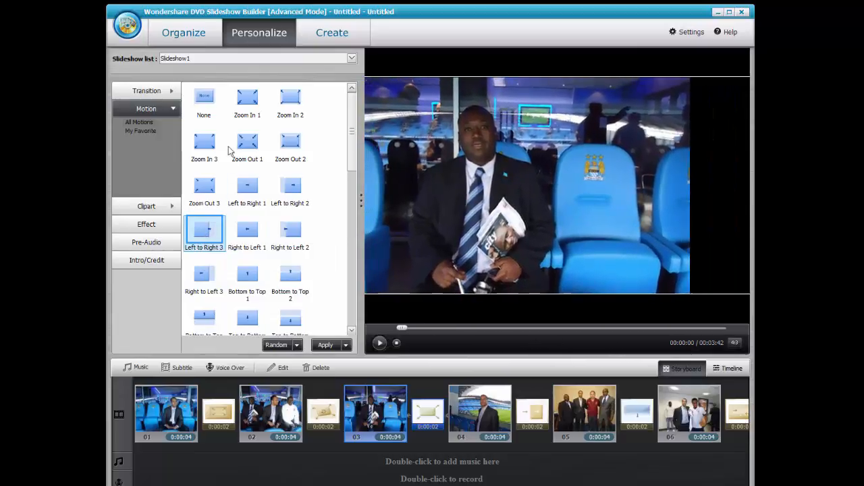
pyautogui.click(245, 109)
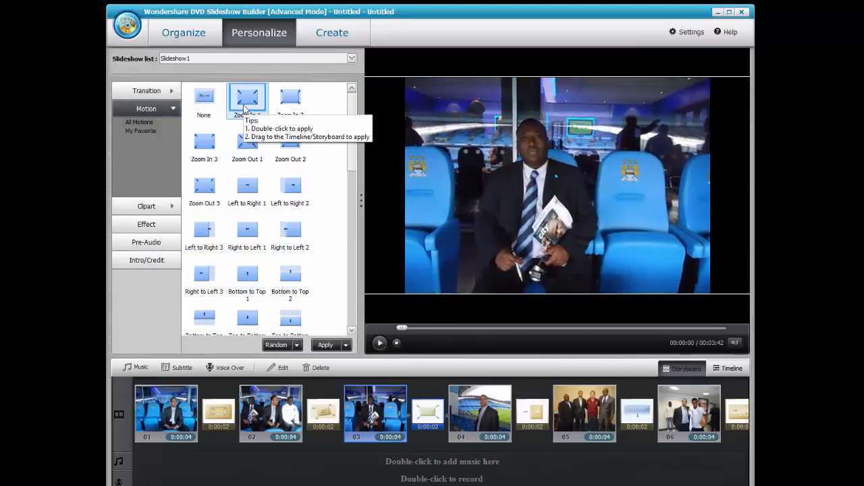
pyautogui.click(296, 345)
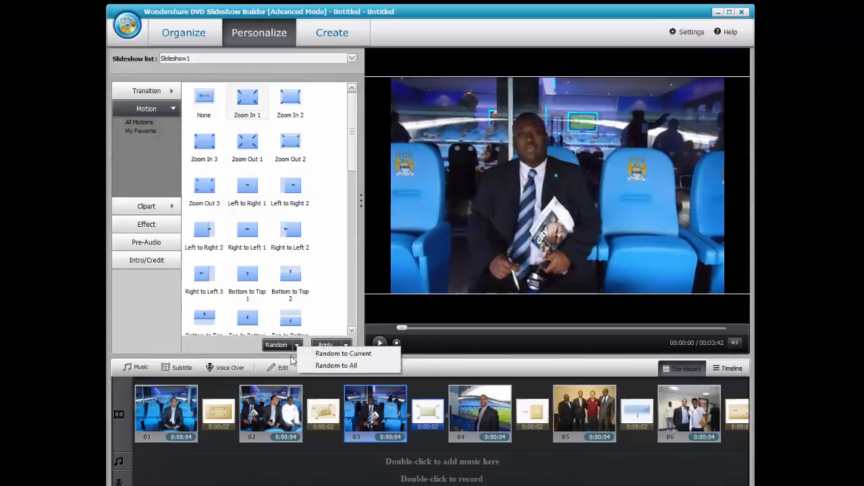
pyautogui.click(326, 352)
pyautogui.click(326, 348)
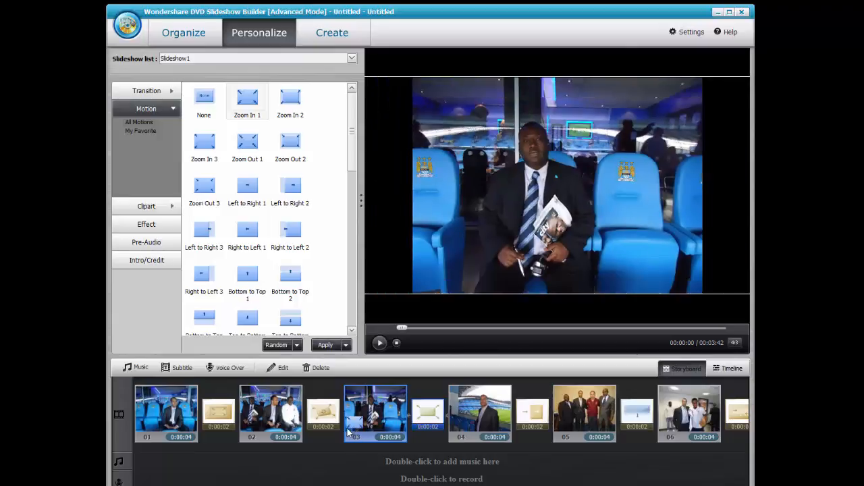
# Select slide 04, preview Top to Bottom 2, and give every slide a random motion.
pyautogui.click(465, 431)
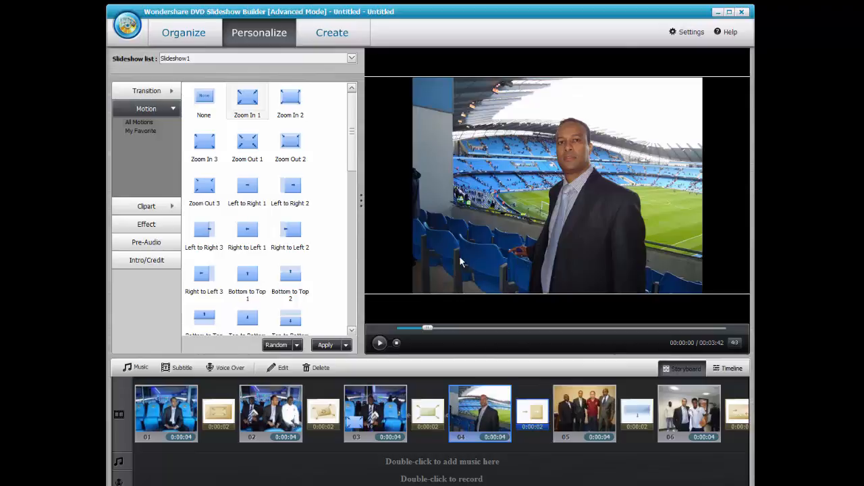
pyautogui.click(292, 320)
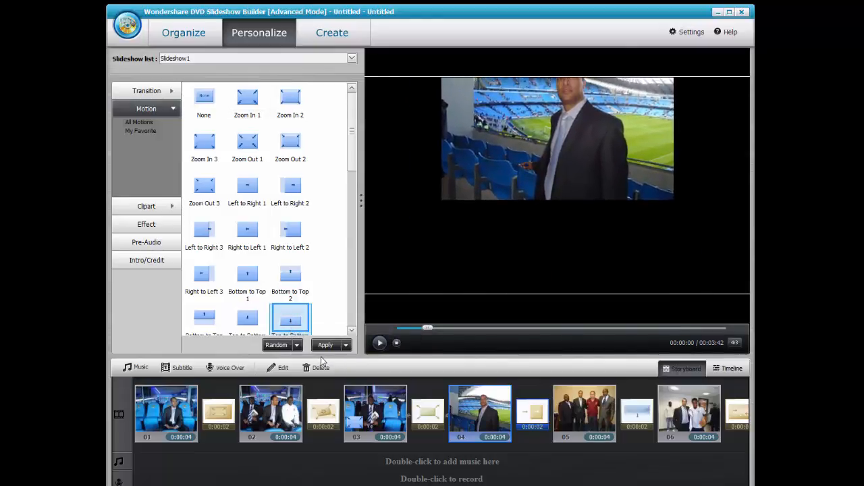
pyautogui.click(297, 346)
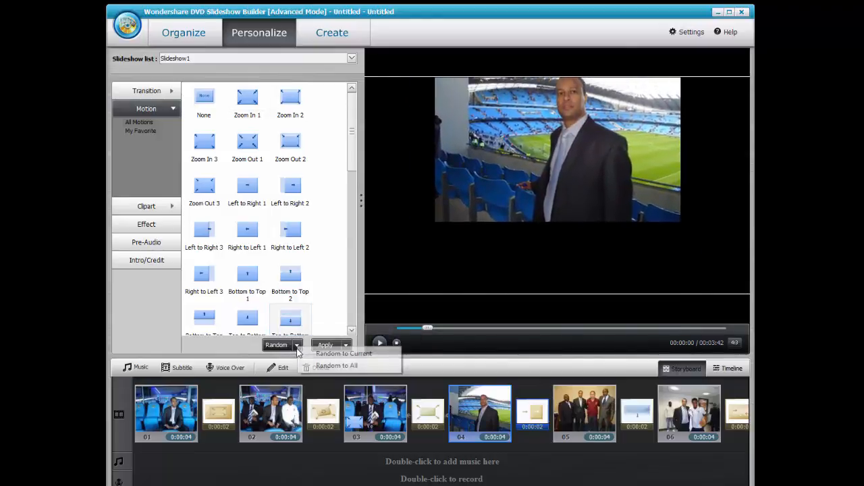
pyautogui.click(333, 365)
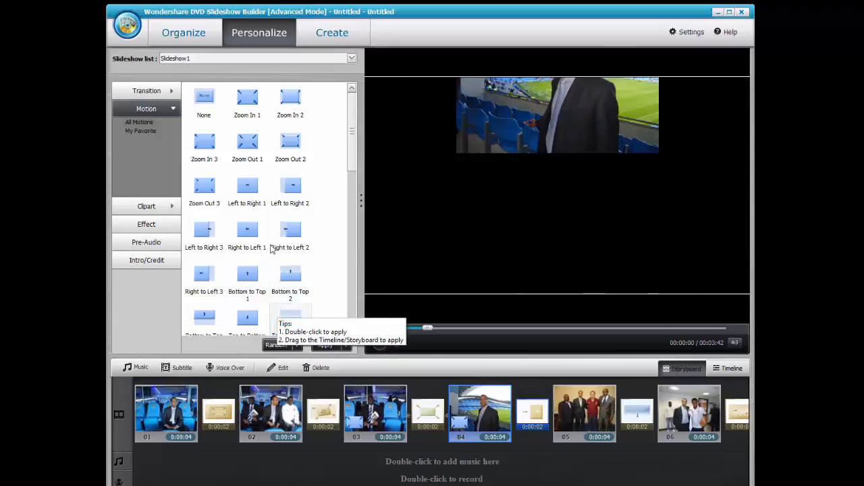
pyautogui.click(168, 207)
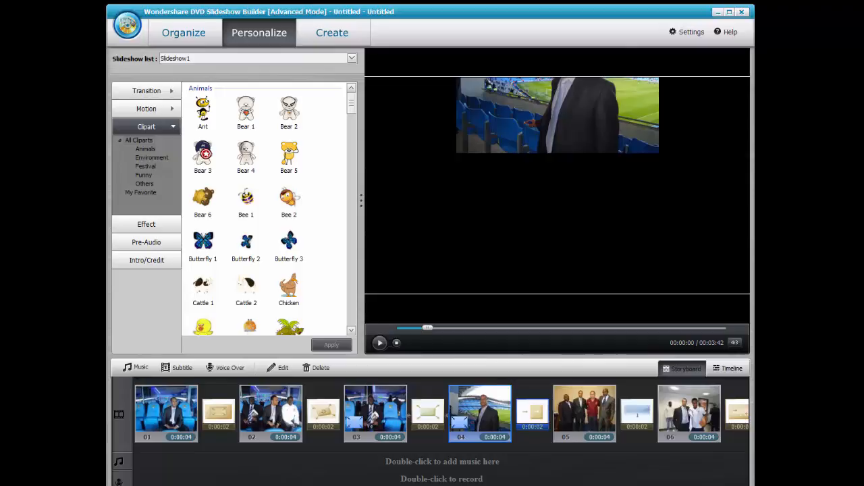
# Scroll to clip 14 in Timeline view and place the Butterfly 1 clipart over it.
pyautogui.hscroll(5, 441, 413)
pyautogui.hscroll(6, 441, 413)
pyautogui.hscroll(3, 441, 413)
pyautogui.click(437, 401)
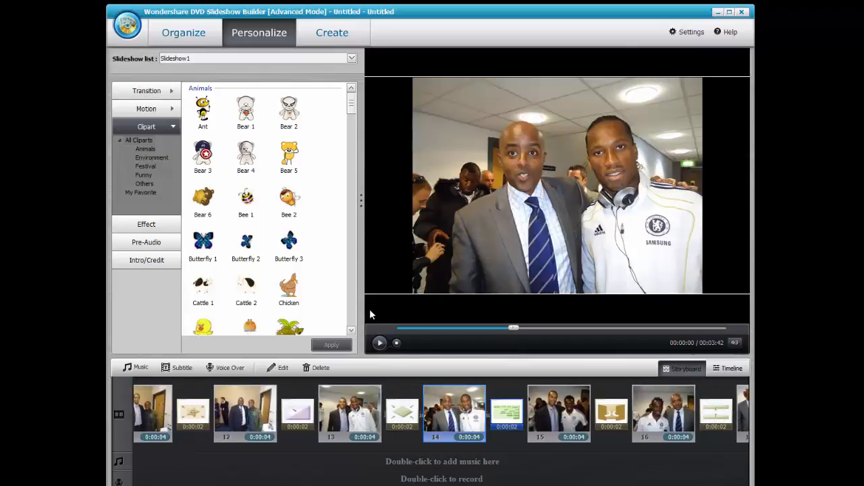
pyautogui.moveTo(352, 107); pyautogui.dragTo(346, 327)
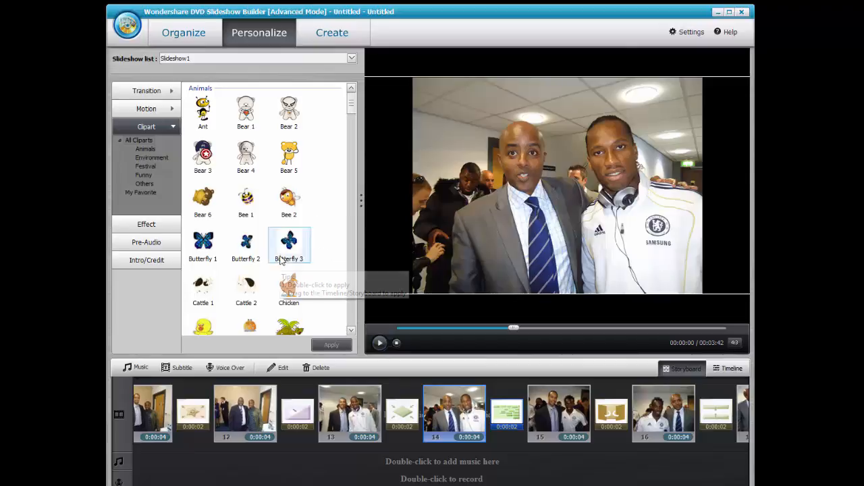
pyautogui.doubleClick(208, 245)
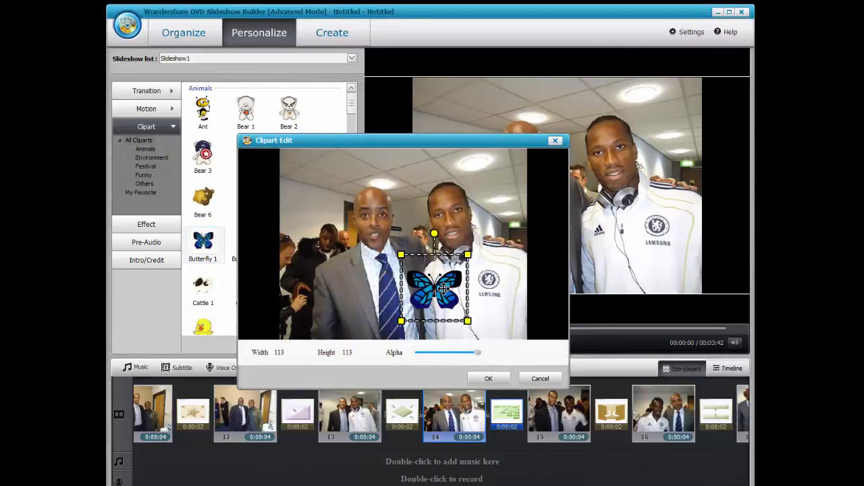
pyautogui.click(486, 378)
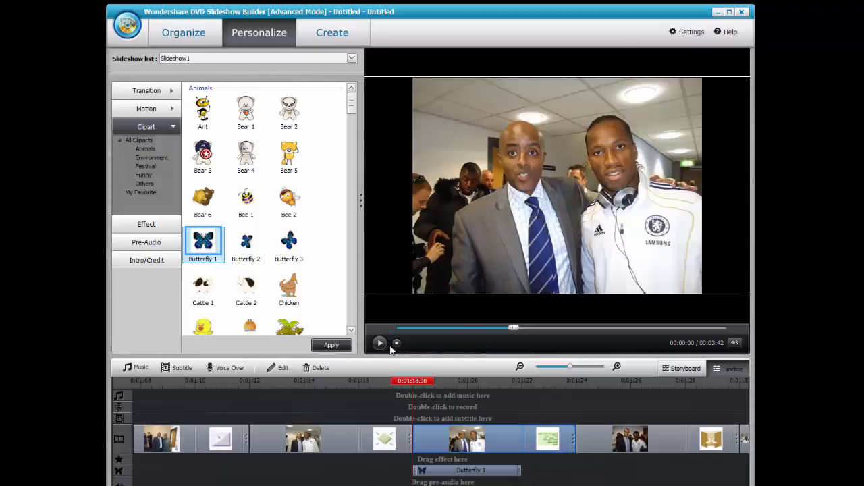
# Add a second Butterfly 1 clipart and scrub the preview to check it.
pyautogui.click(340, 348)
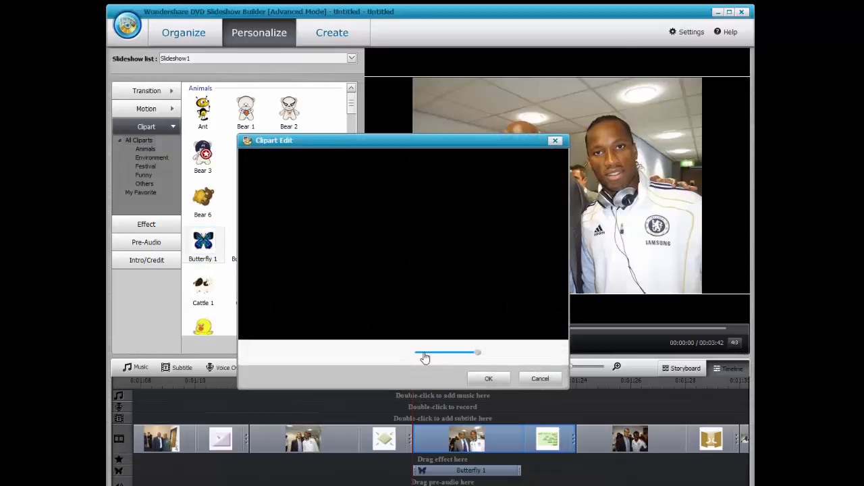
pyautogui.click(488, 380)
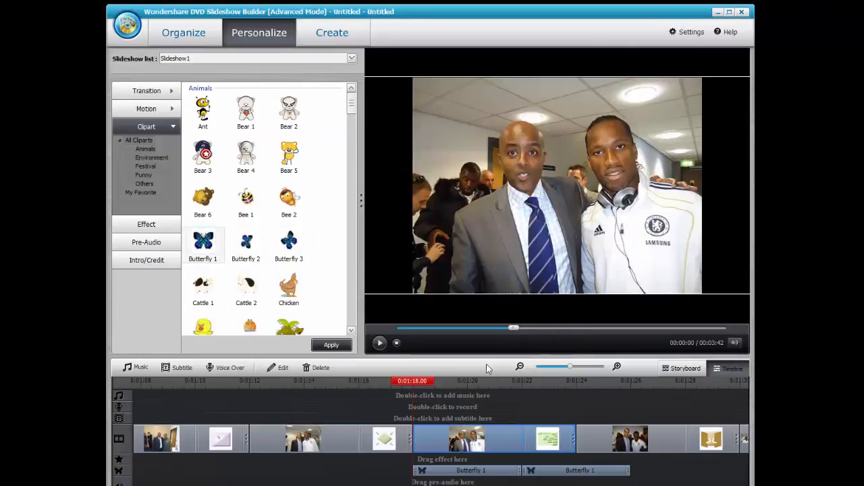
pyautogui.moveTo(513, 331)
pyautogui.mouseDown()
pyautogui.moveTo(488, 332)
pyautogui.moveTo(498, 331)
pyautogui.mouseUp()
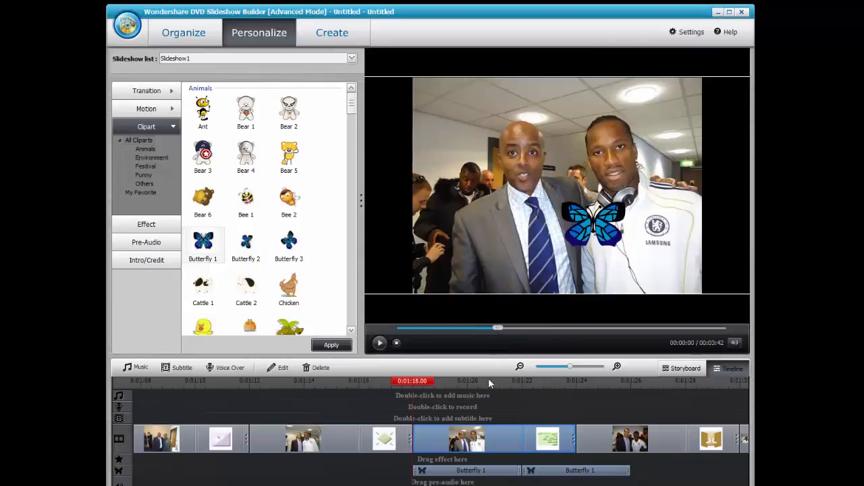
pyautogui.scroll(2, 491, 481)
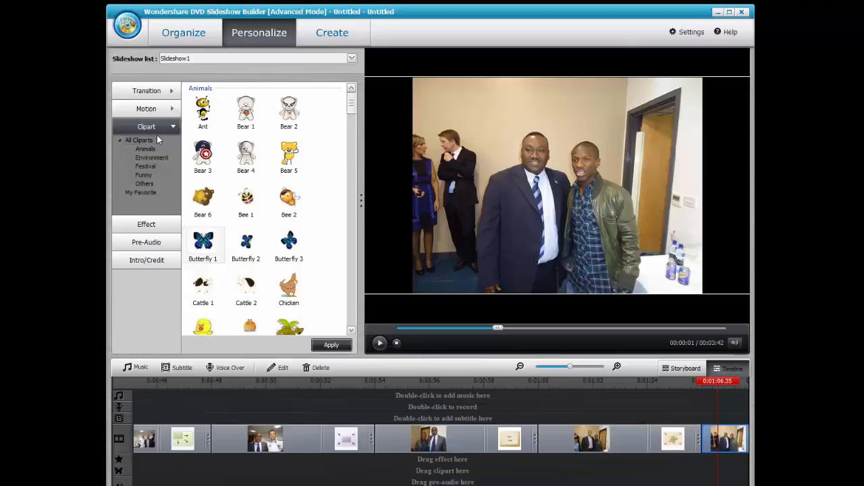
# Browse the clipart categories to Others and place the Football clipart on the current photo.
pyautogui.click(147, 149)
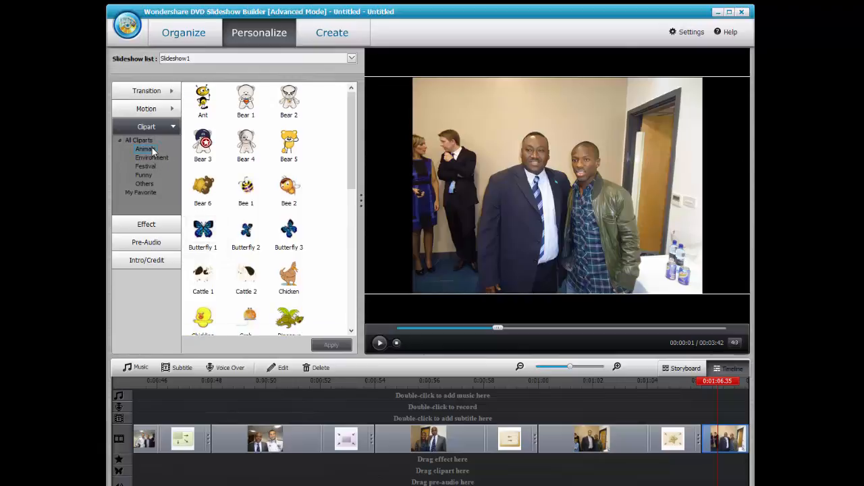
pyautogui.click(155, 158)
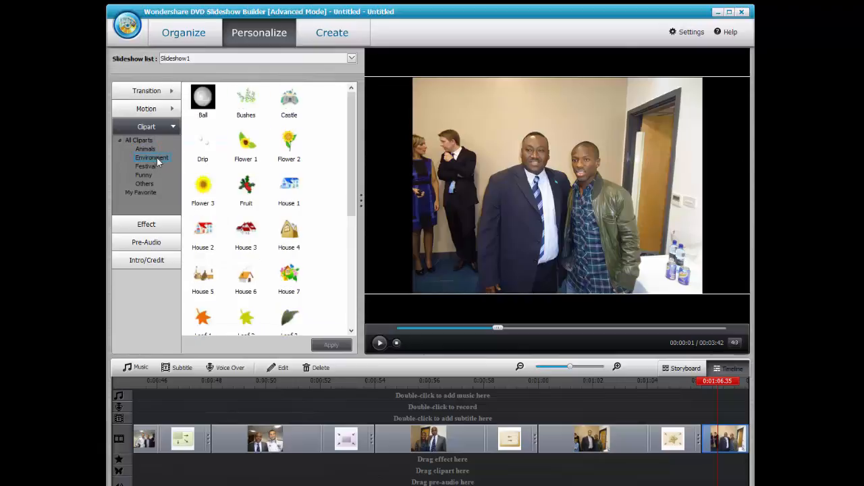
pyautogui.click(148, 166)
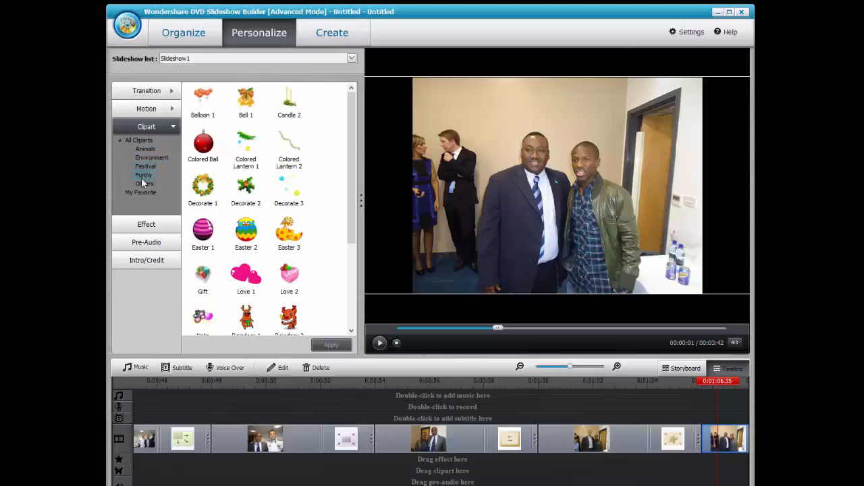
pyautogui.click(143, 176)
pyautogui.click(145, 183)
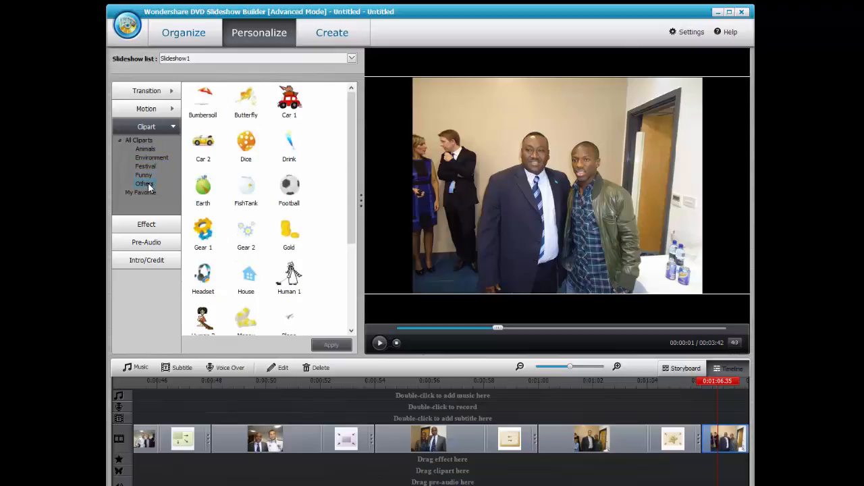
pyautogui.doubleClick(289, 193)
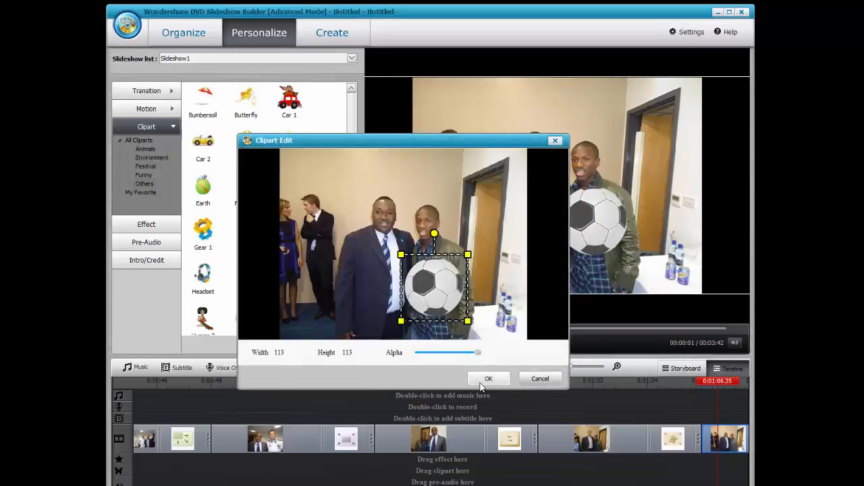
pyautogui.click(488, 376)
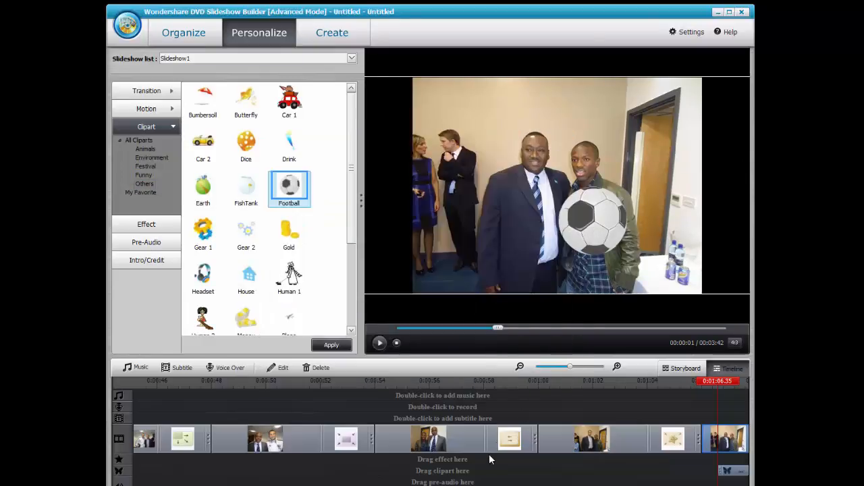
pyautogui.click(448, 469)
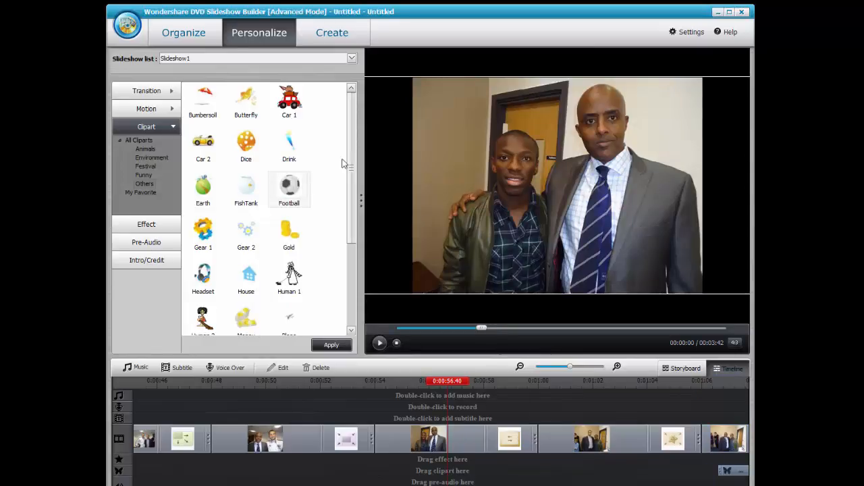
# Apply the Dandelion 2 effect to the photo clip at 0:02:06 and preview it.
pyautogui.click(155, 226)
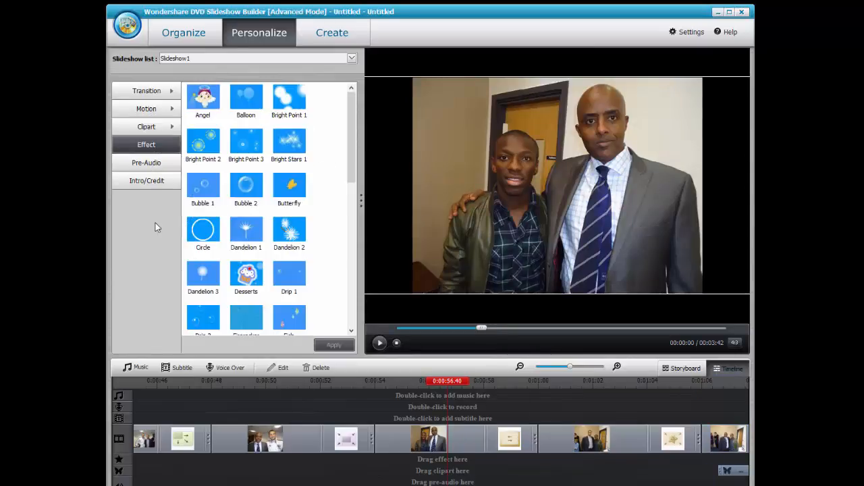
pyautogui.moveTo(246, 237); pyautogui.dragTo(348, 439)
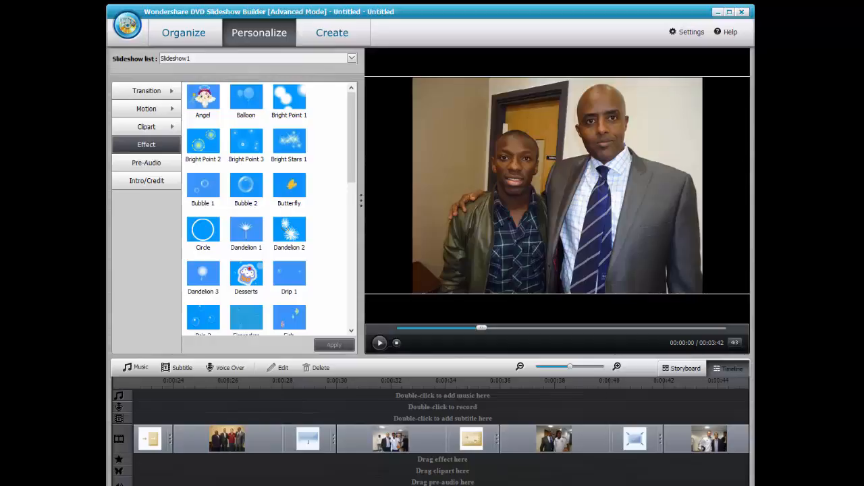
pyautogui.hscroll(6, 441, 439)
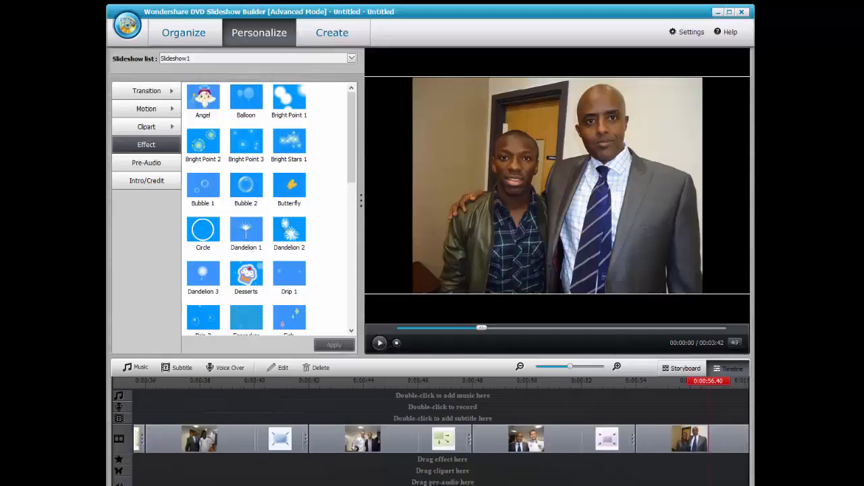
pyautogui.hscroll(12, 441, 439)
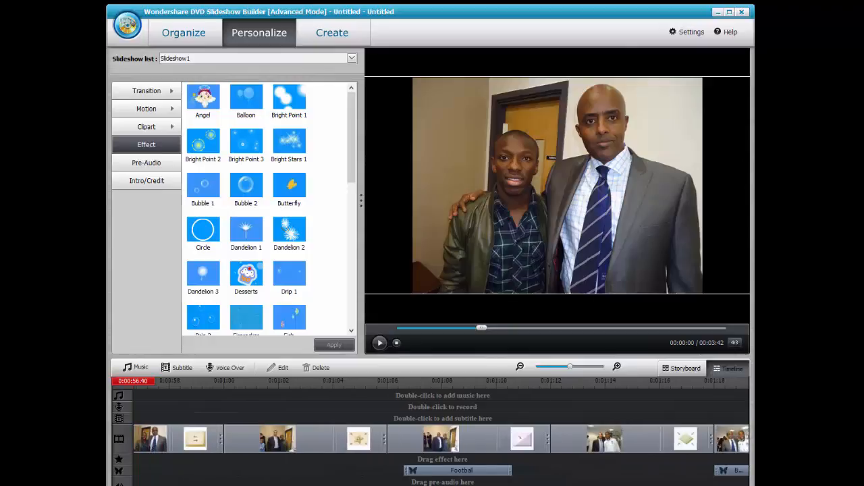
pyautogui.hscroll(1, 440, 439)
pyautogui.hscroll(10, 441, 439)
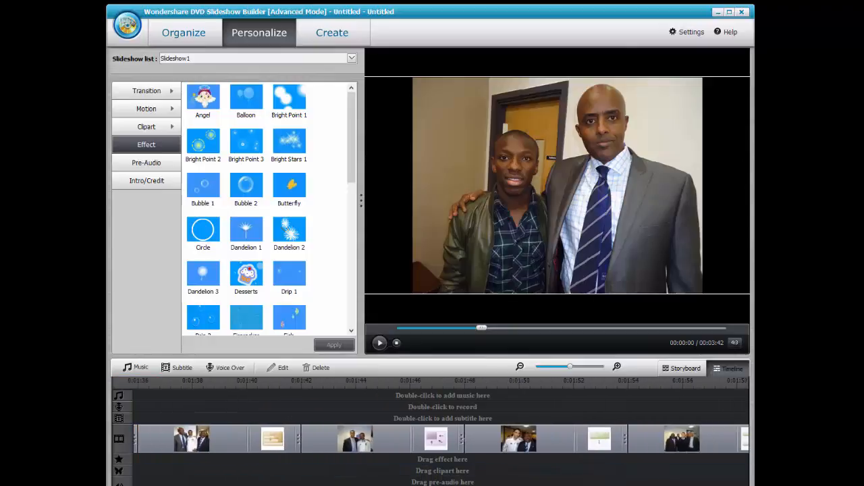
pyautogui.hscroll(1, 441, 439)
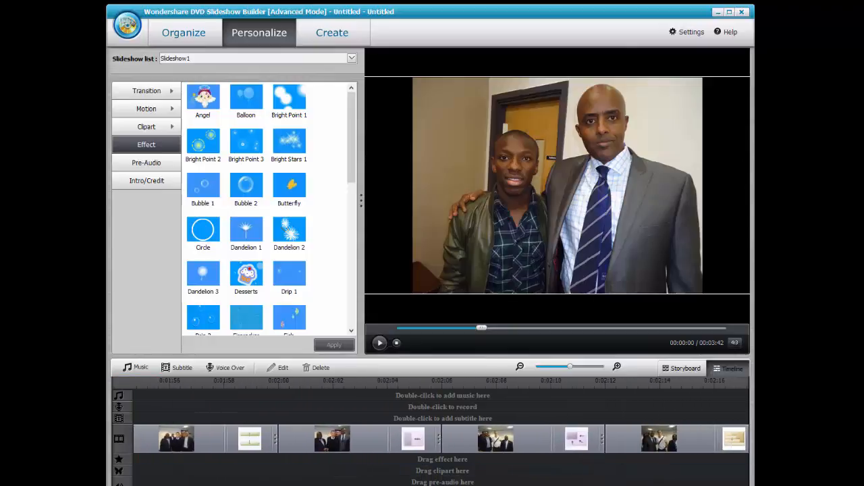
pyautogui.hscroll(-1, 441, 439)
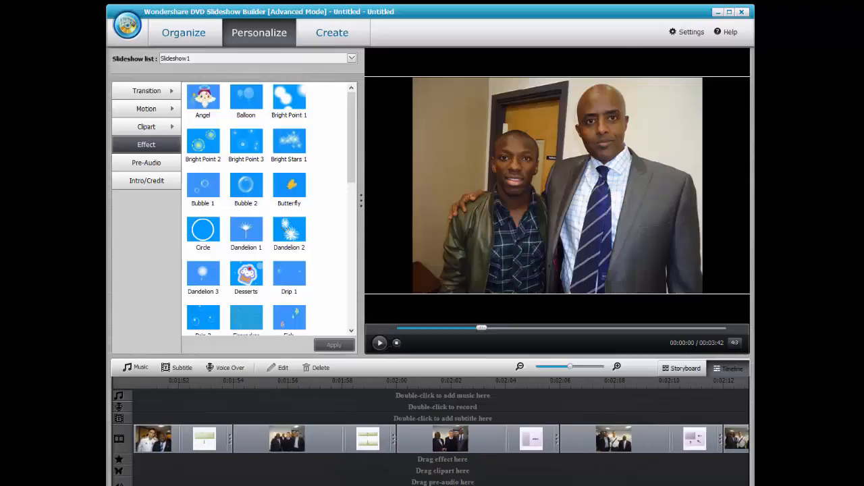
pyautogui.click(608, 438)
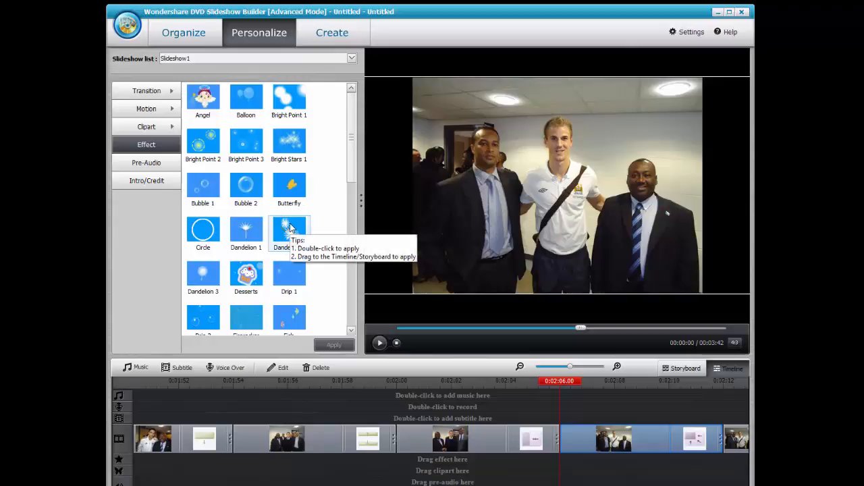
pyautogui.doubleClick(290, 228)
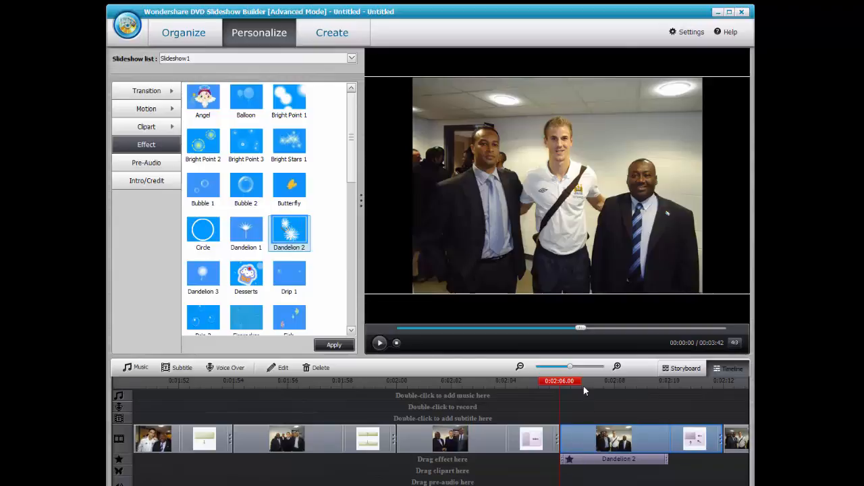
pyautogui.click(347, 348)
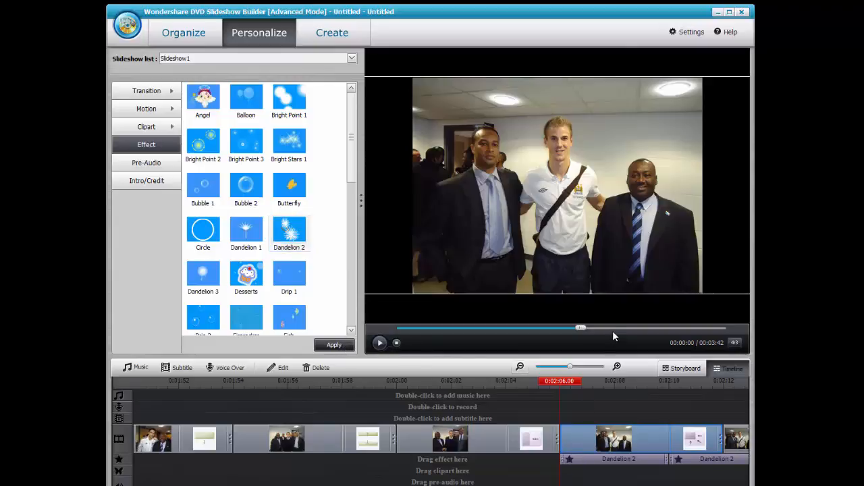
pyautogui.moveTo(583, 330)
pyautogui.mouseDown()
pyautogui.moveTo(592, 331)
pyautogui.moveTo(566, 331)
pyautogui.mouseUp()
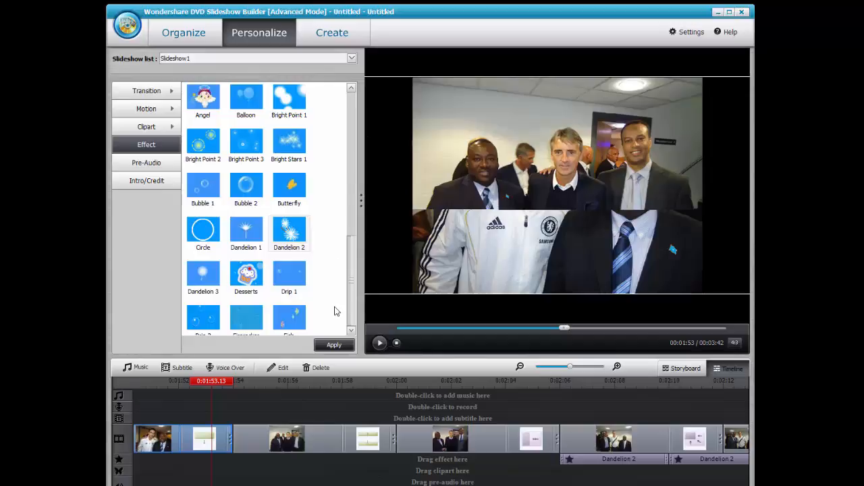
# Scroll the effect list and add the Stars effect at the playhead, 0:01:53.
pyautogui.click(351, 331)
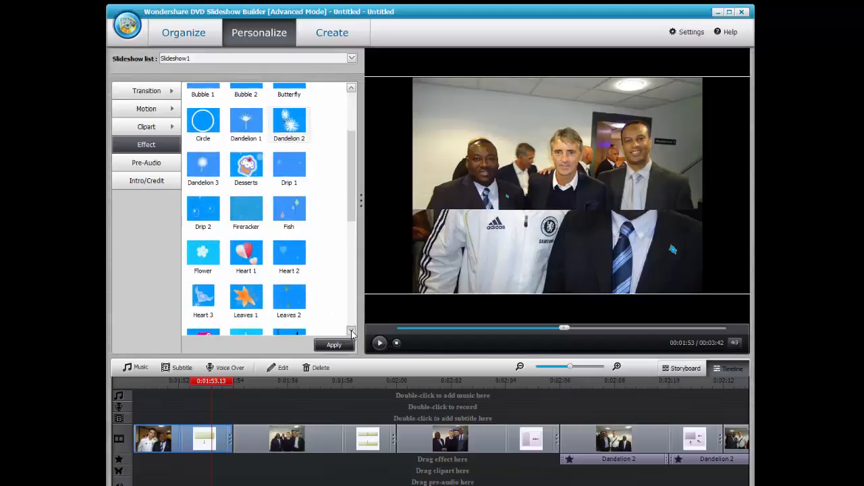
pyautogui.click(352, 331)
pyautogui.click(351, 331)
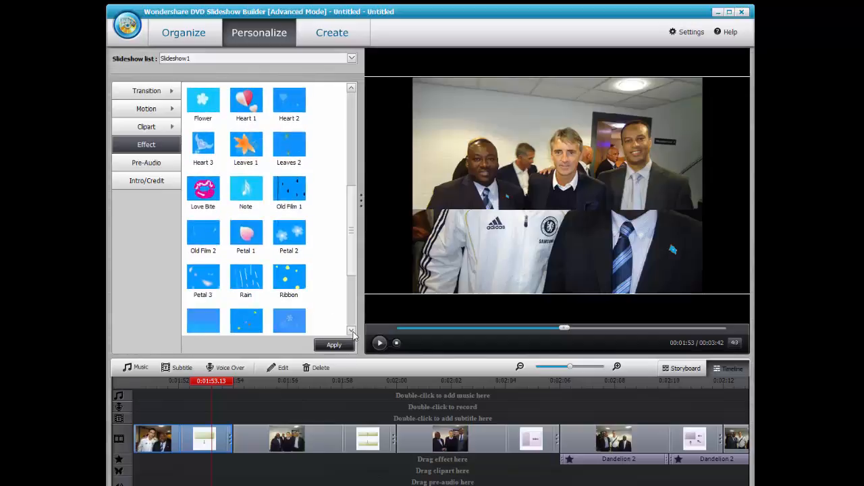
pyautogui.click(351, 331)
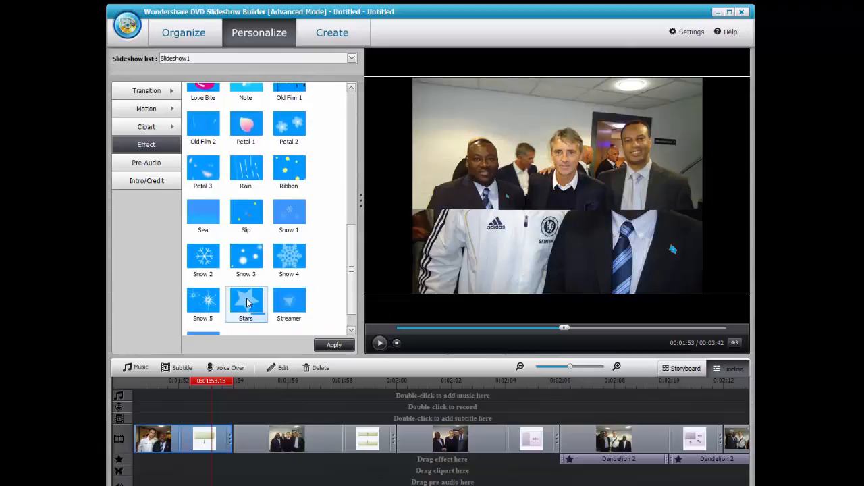
pyautogui.doubleClick(247, 304)
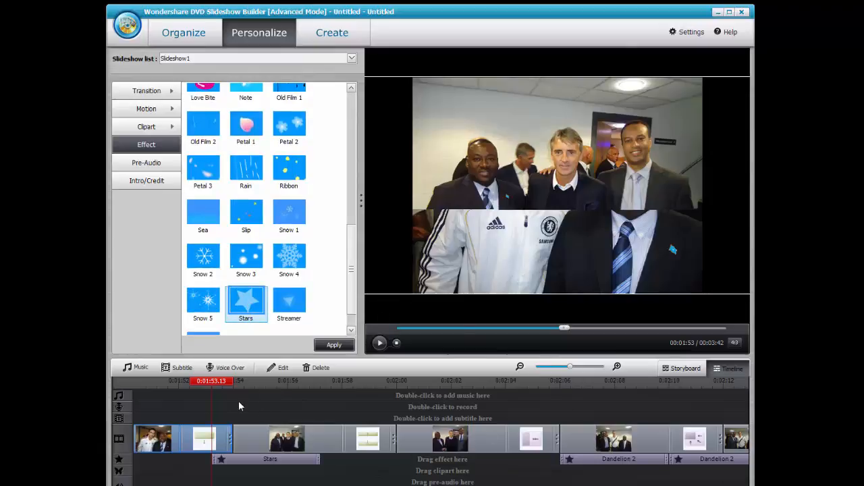
pyautogui.moveTo(564, 328); pyautogui.dragTo(406, 315)
pyautogui.click(146, 163)
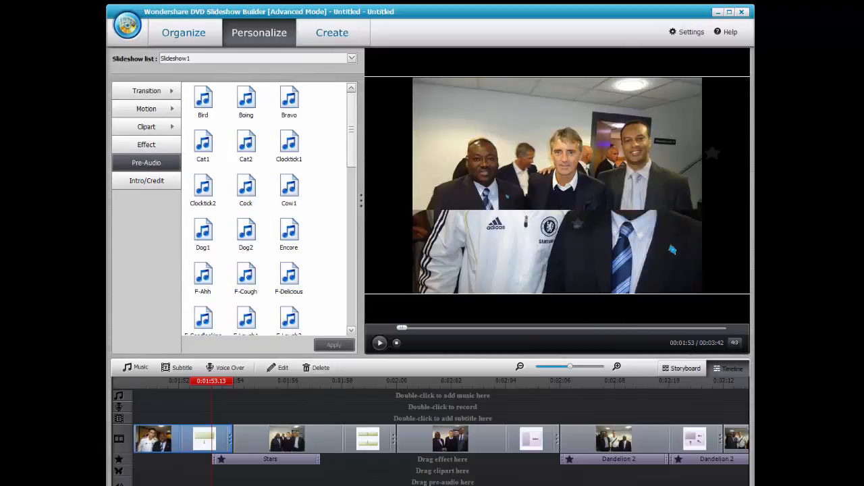
pyautogui.scroll(5, 439, 439)
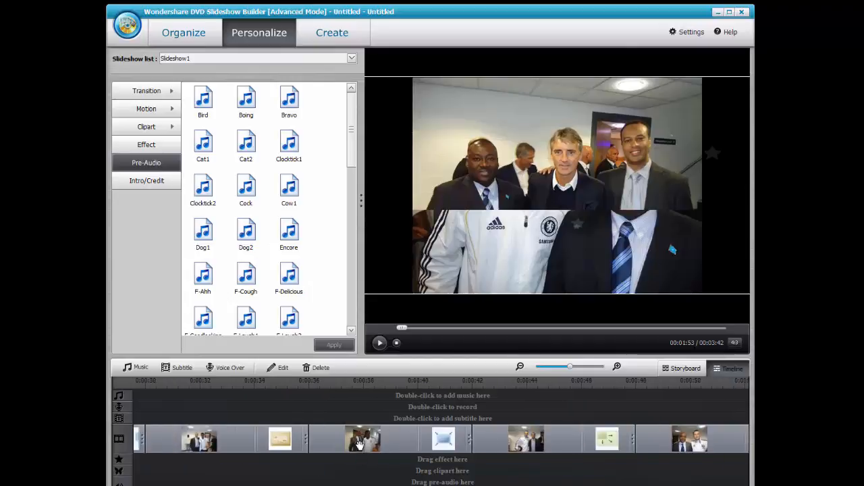
pyautogui.click(359, 442)
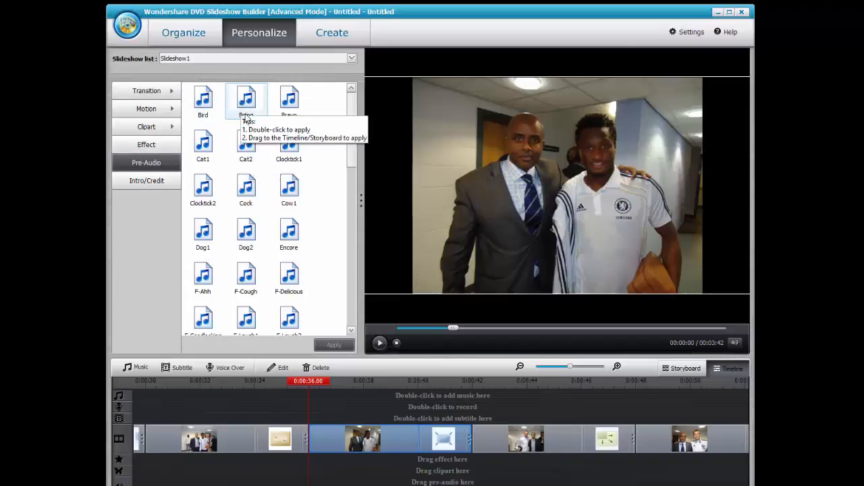
pyautogui.click(204, 146)
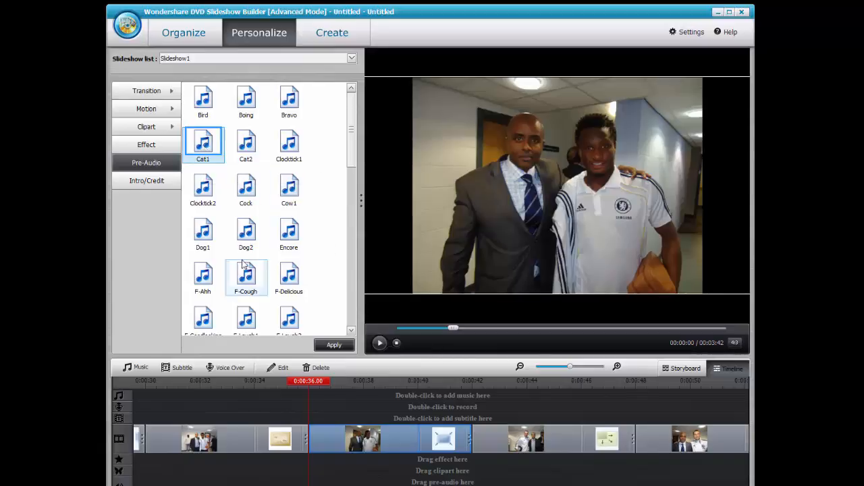
pyautogui.click(289, 277)
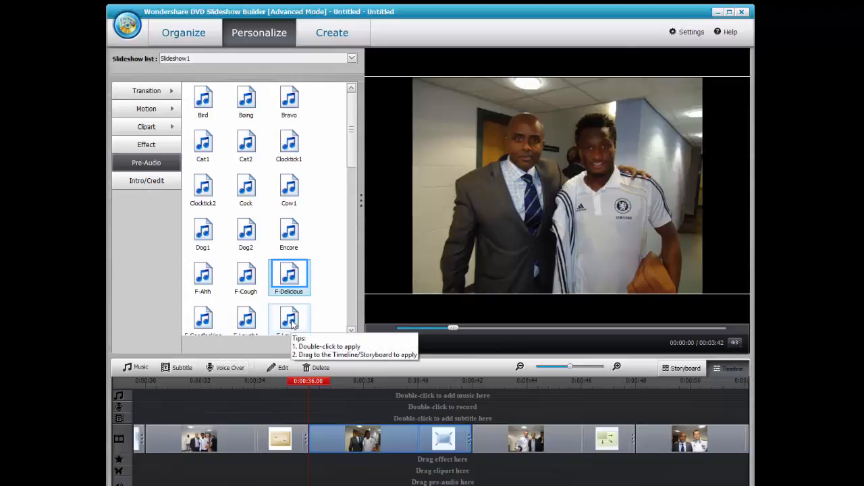
# Add xubnahayo.mp3 from Desktop\Wondershare Project as background music, then briefly play and pause the preview.
pyautogui.click(145, 370)
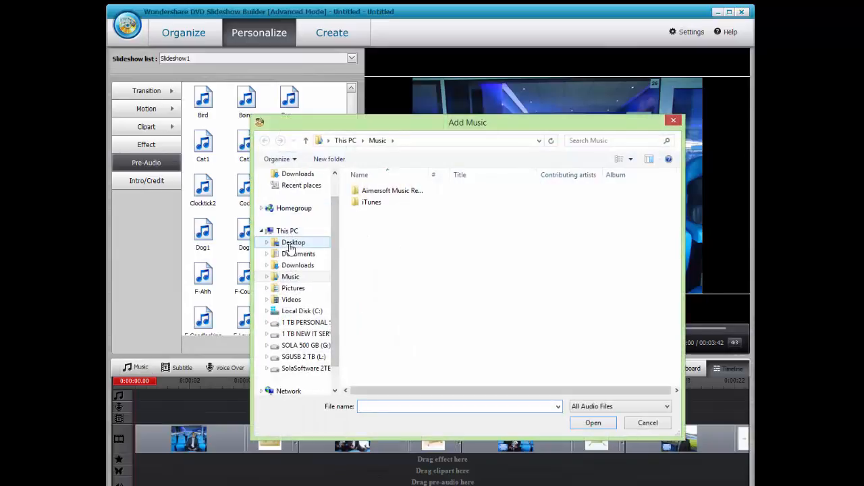
pyautogui.click(293, 242)
pyautogui.doubleClick(382, 233)
pyautogui.click(392, 238)
pyautogui.click(603, 423)
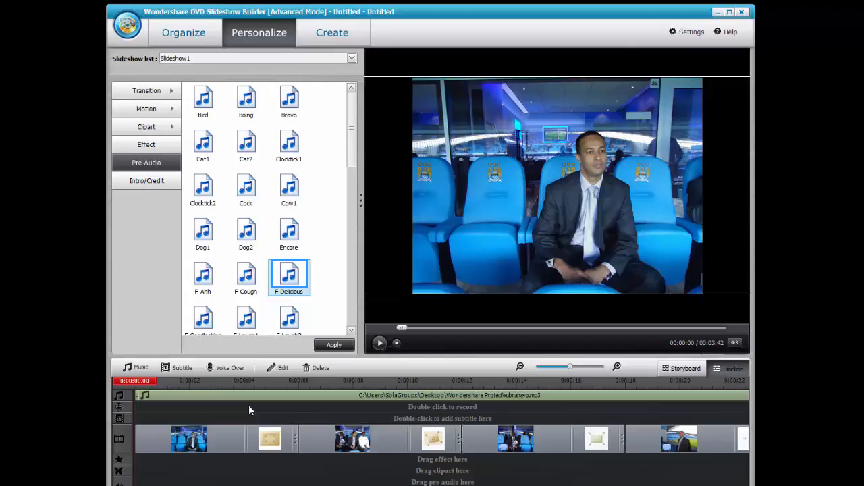
pyautogui.click(379, 344)
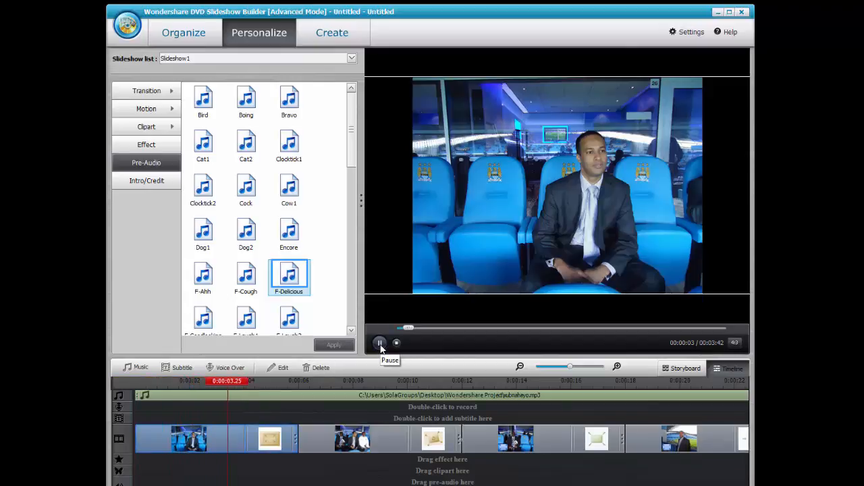
pyautogui.click(379, 343)
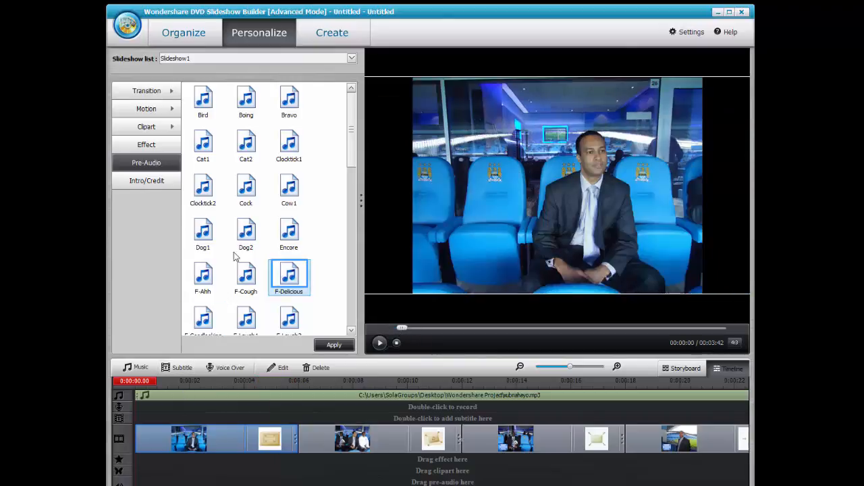
# Apply the Wedding 3 intro titled 'Asxaabta cayaaraha iyo Manchester City', shifting the title left.
pyautogui.click(147, 182)
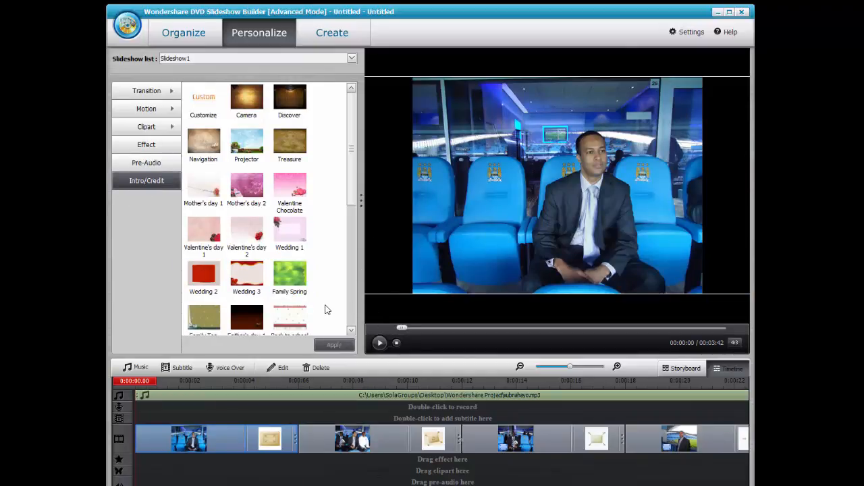
pyautogui.doubleClick(252, 276)
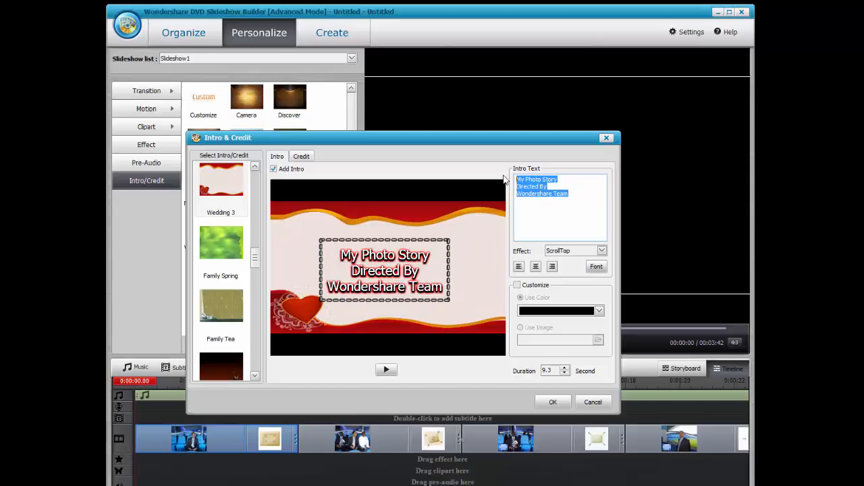
pyautogui.write('As')
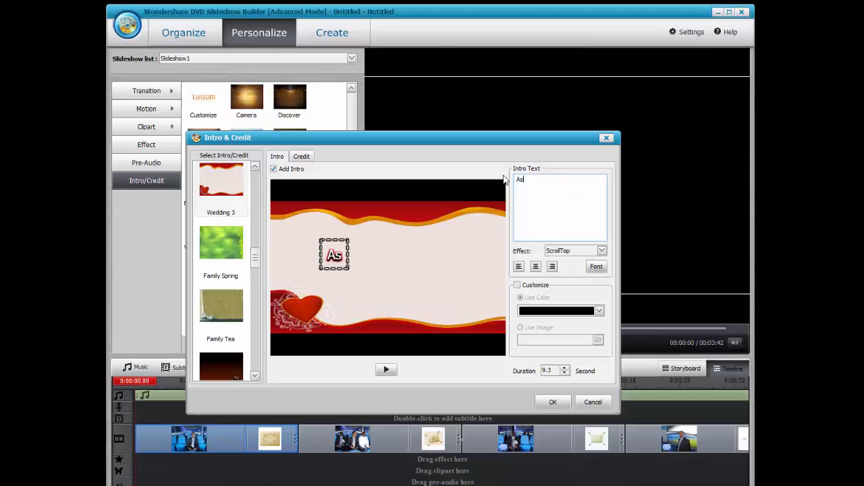
pyautogui.write('xaabta ')
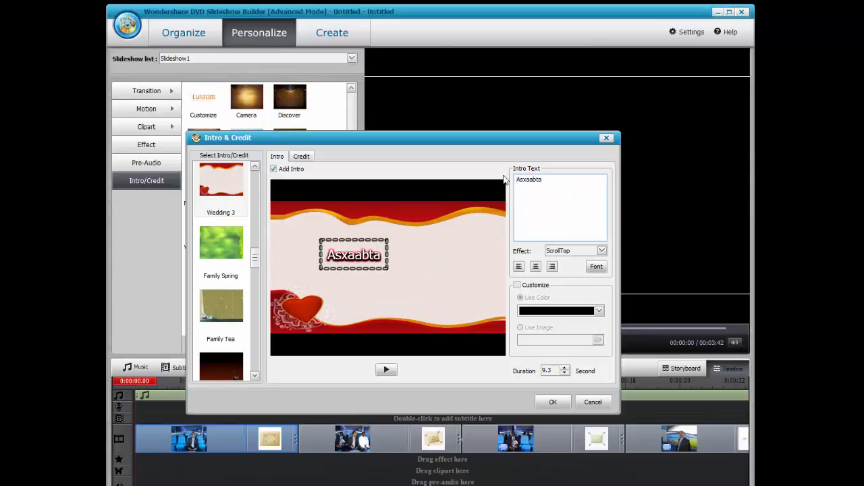
pyautogui.write('cayaaraha iy')
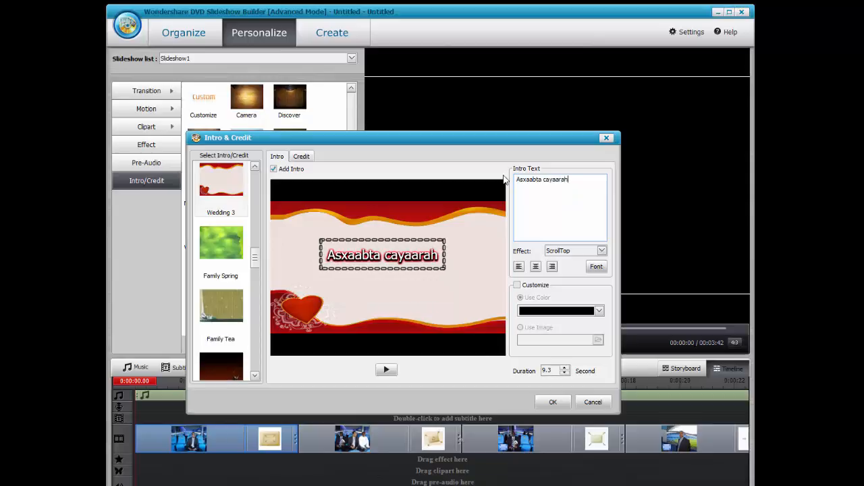
pyautogui.write('anc')
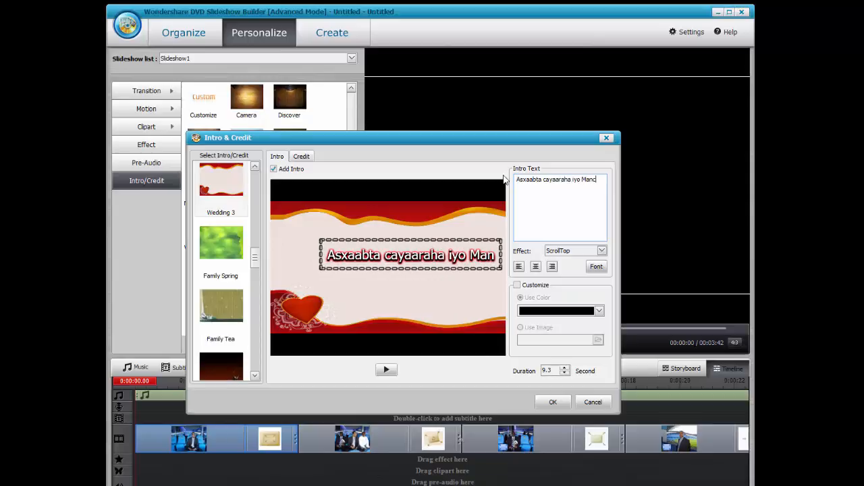
pyautogui.write('hester City')
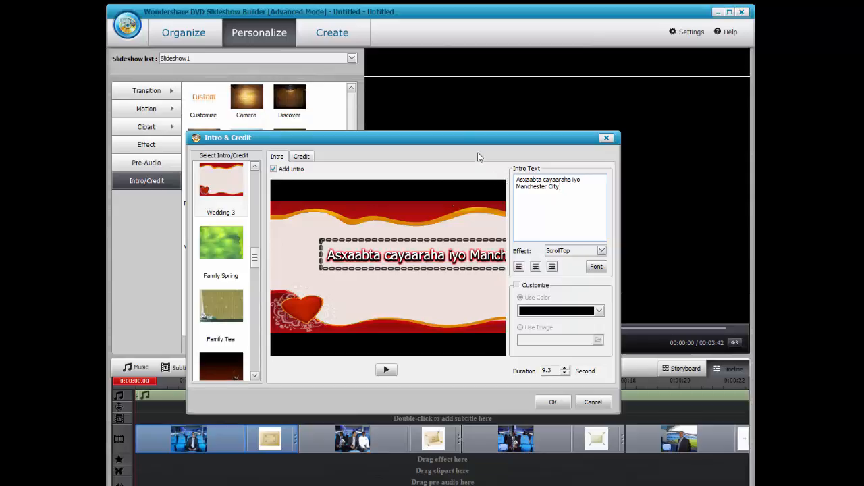
pyautogui.moveTo(414, 255); pyautogui.dragTo(361, 253)
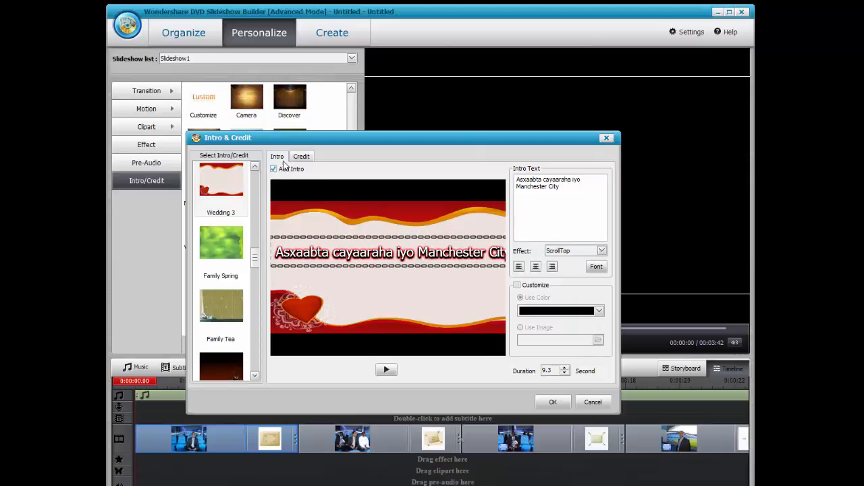
# Replace the credit text with 'Manchester City vs Chelsea' and confirm.
pyautogui.click(301, 156)
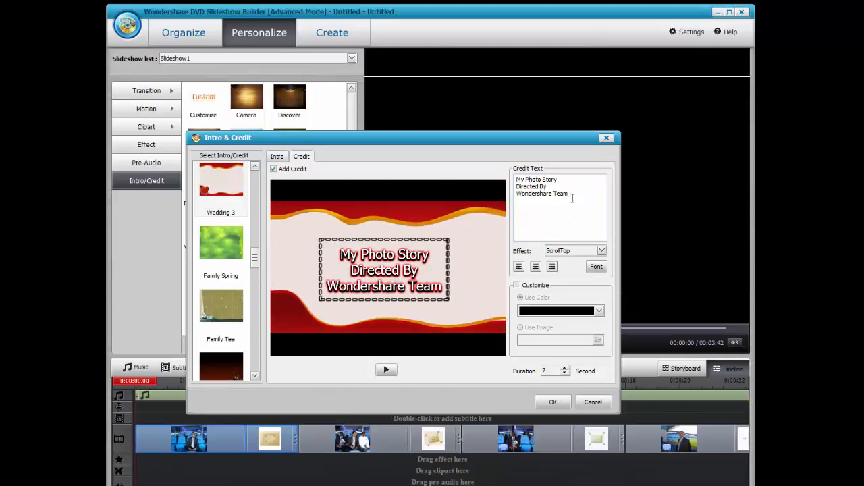
pyautogui.moveTo(573, 198); pyautogui.dragTo(471, 166)
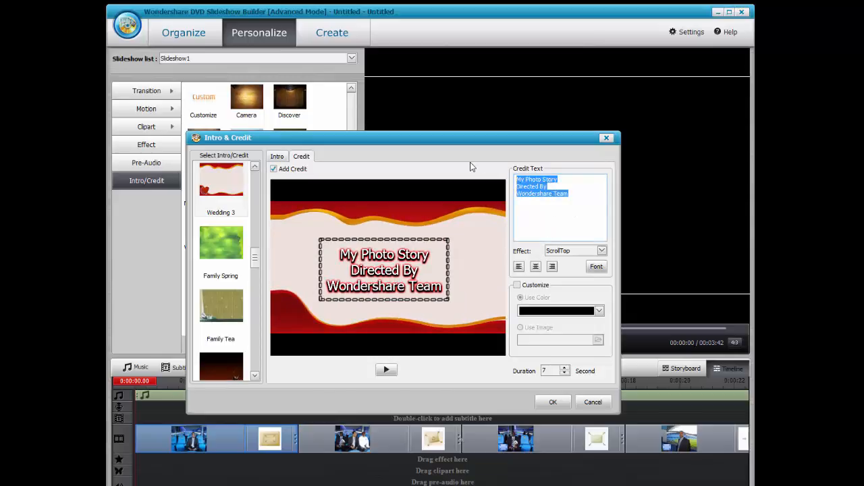
pyautogui.write('Manchester City vs Chelsea')
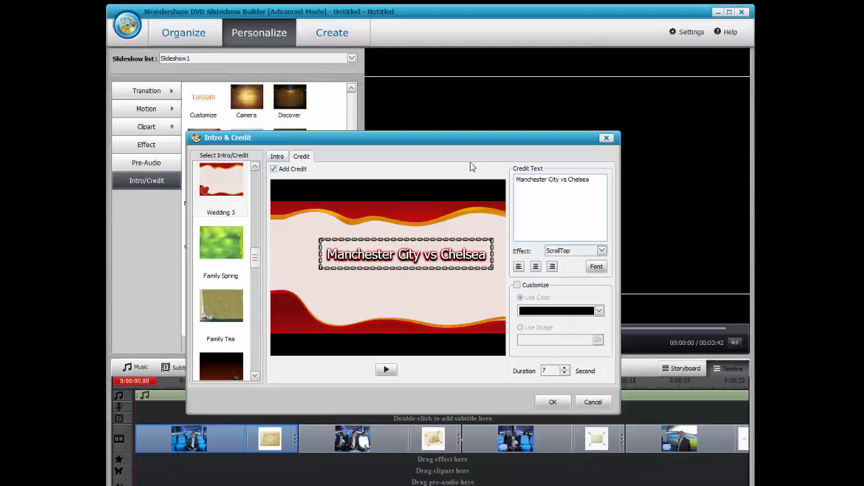
pyautogui.click(557, 404)
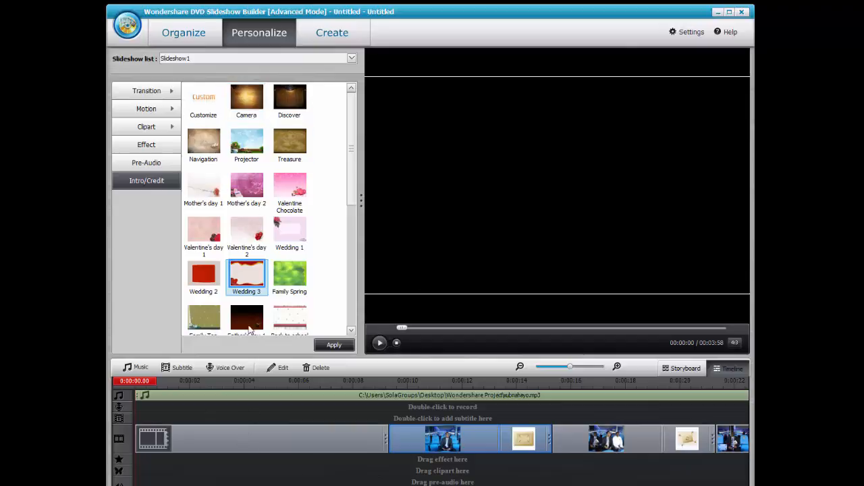
pyautogui.click(380, 343)
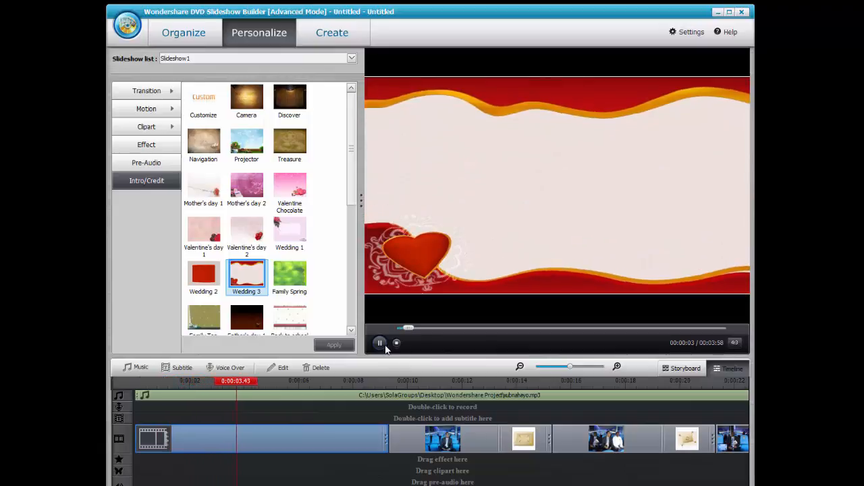
pyautogui.click(385, 346)
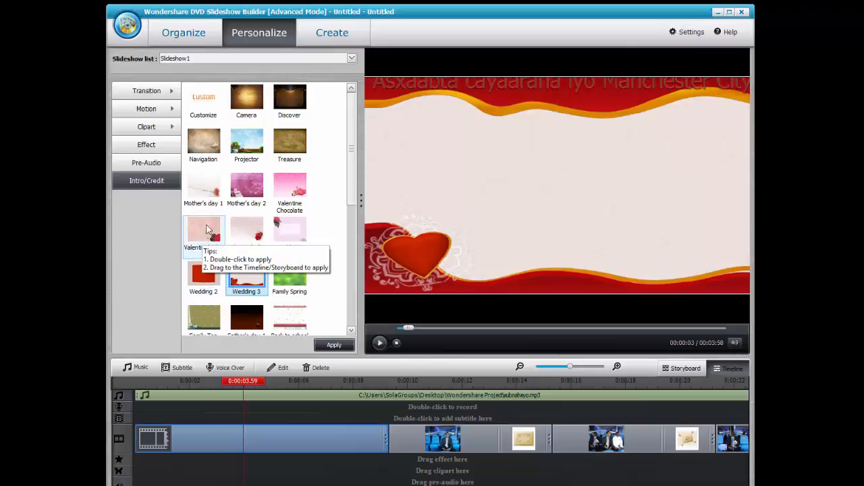
pyautogui.moveTo(408, 330); pyautogui.dragTo(369, 328)
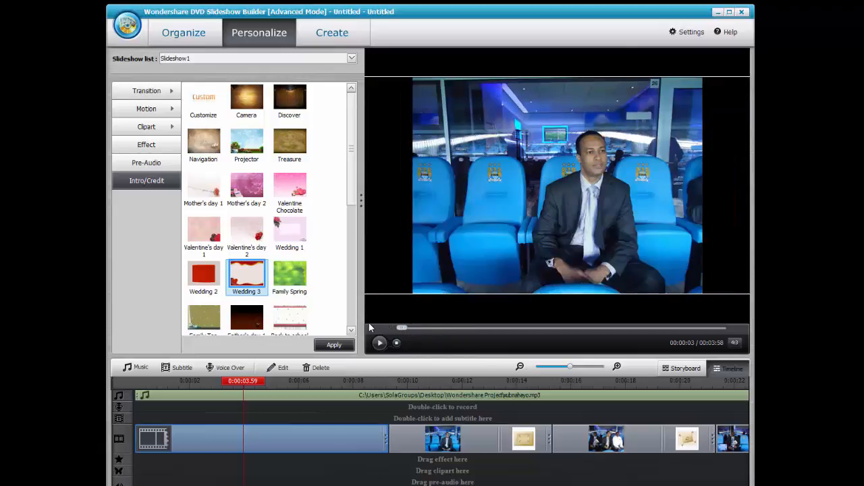
pyautogui.click(335, 347)
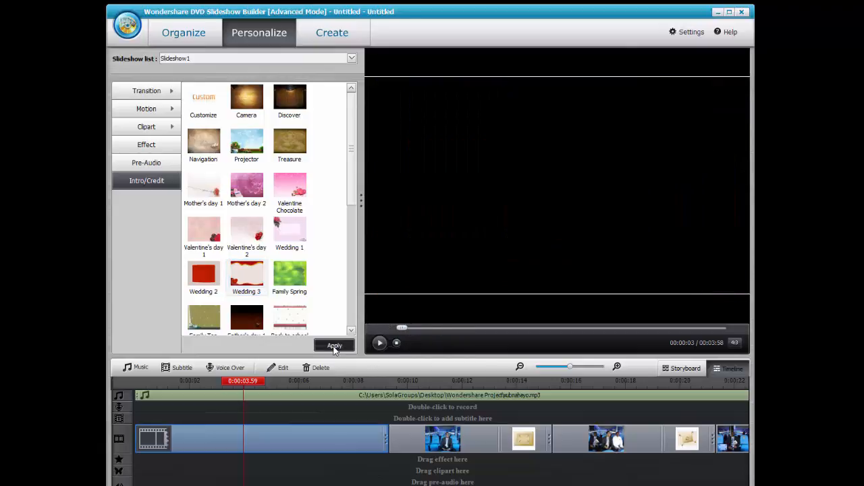
pyautogui.click(558, 401)
pyautogui.click(405, 329)
pyautogui.moveTo(404, 330); pyautogui.dragTo(371, 326)
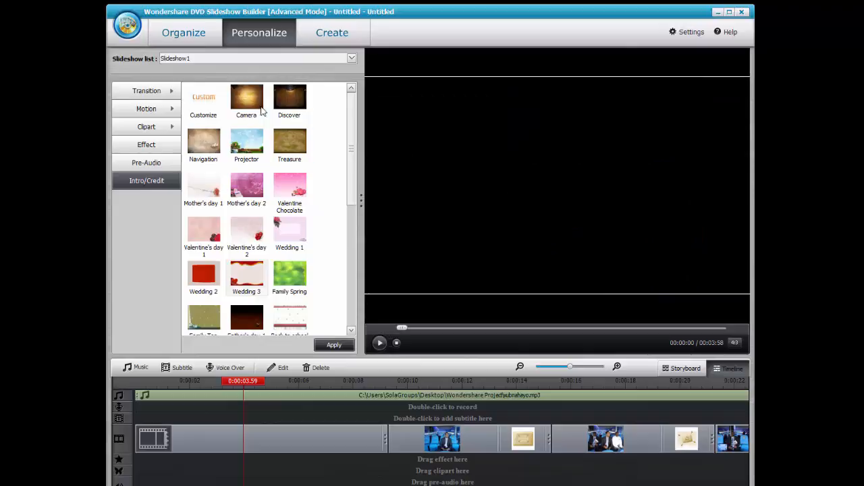
pyautogui.click(262, 108)
pyautogui.click(285, 99)
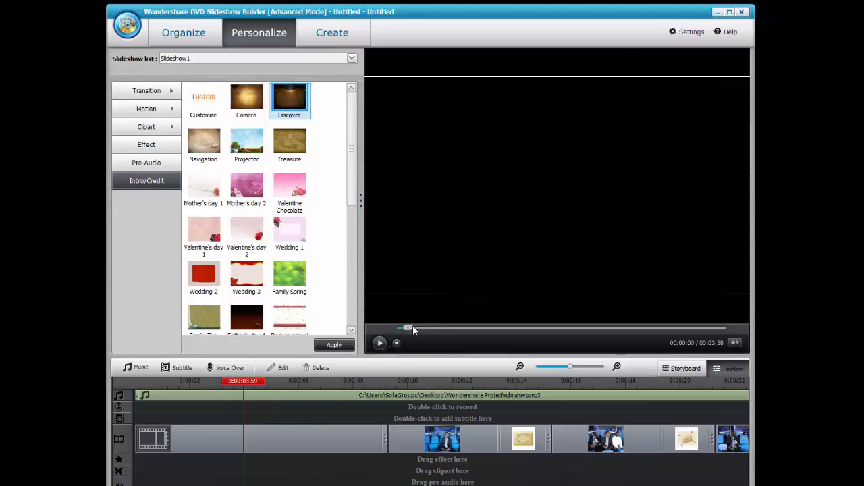
pyautogui.click(379, 343)
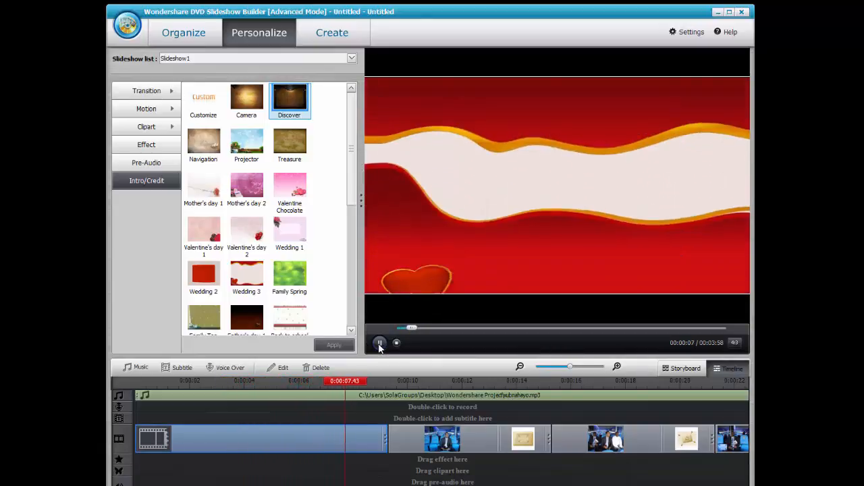
pyautogui.click(379, 344)
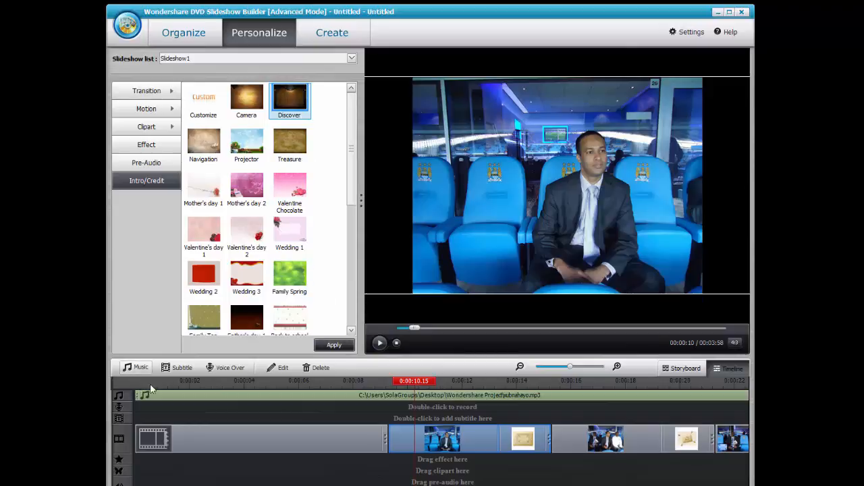
# Start a subtitle on the stadium slide and type the pictured man's name, fixing typos.
pyautogui.click(186, 371)
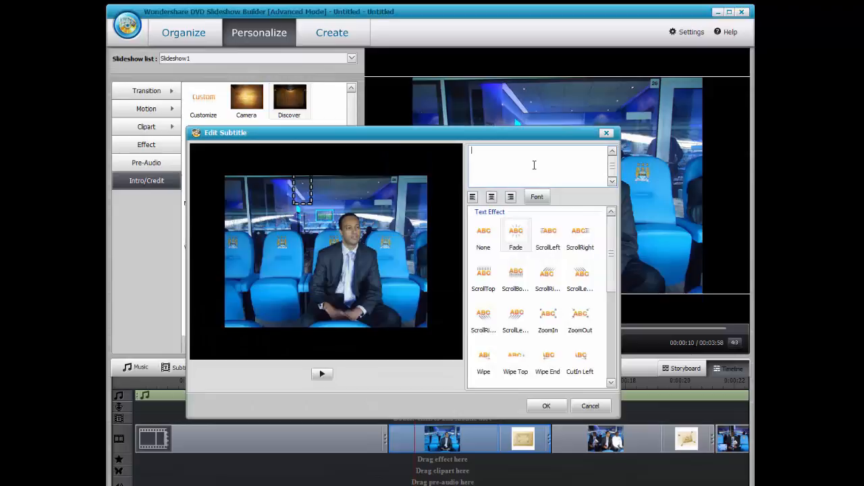
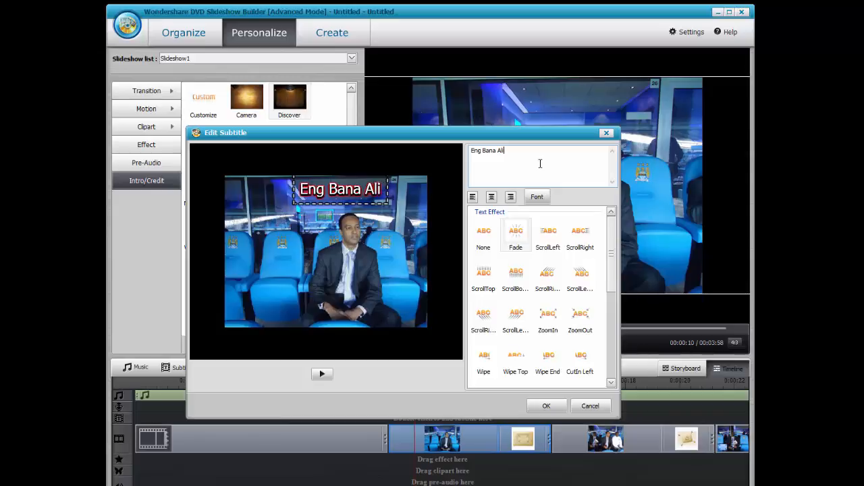
pyautogui.click(364, 197)
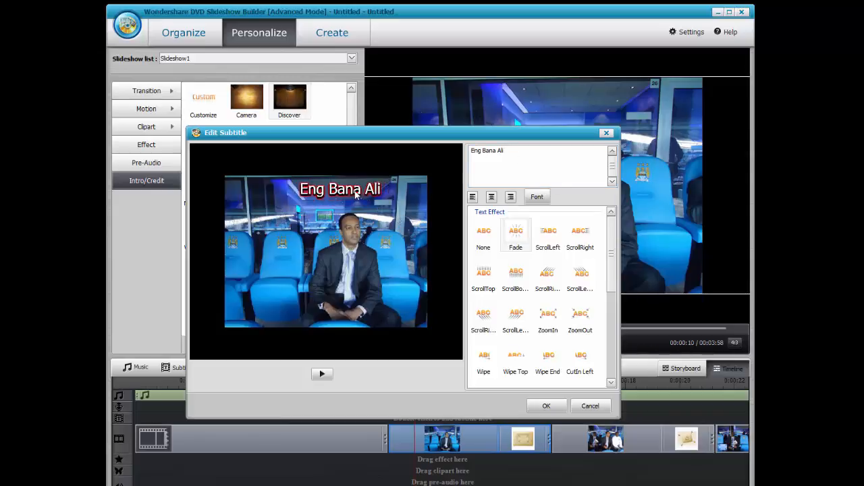
# Move the name subtitle to the photo's bottom with the ScrollTop effect and add it.
pyautogui.moveTo(356, 194); pyautogui.dragTo(359, 311)
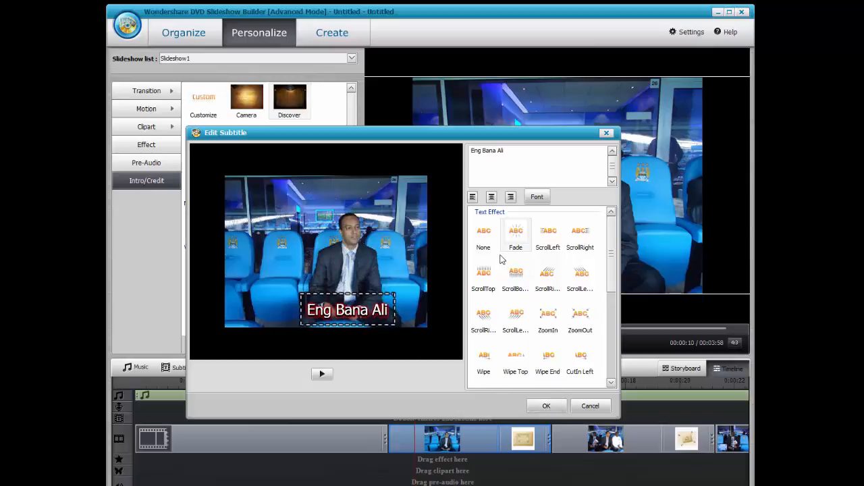
pyautogui.click(491, 233)
pyautogui.click(487, 270)
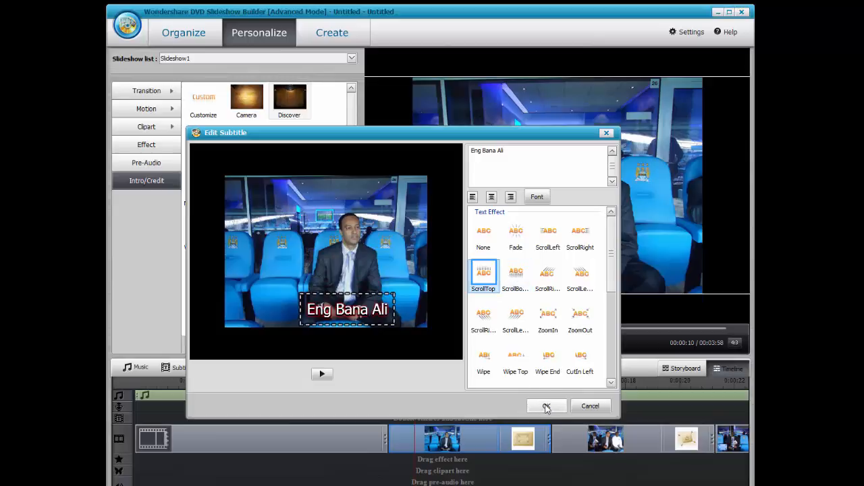
pyautogui.click(537, 197)
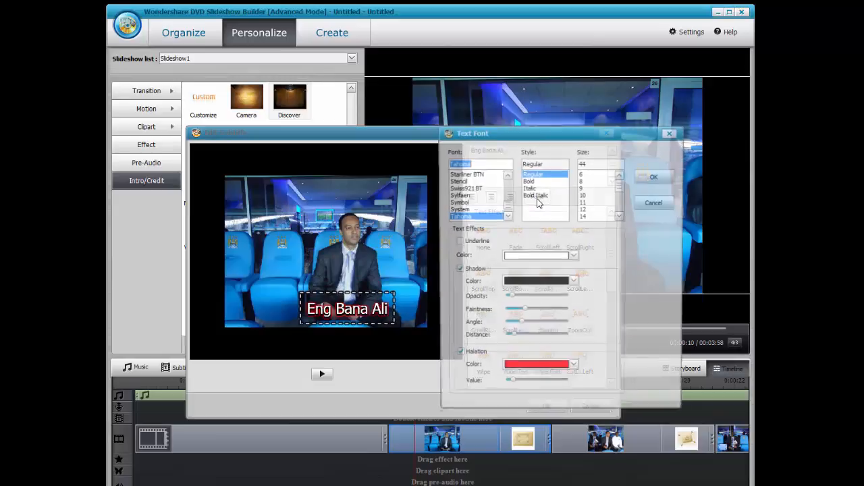
pyautogui.click(653, 203)
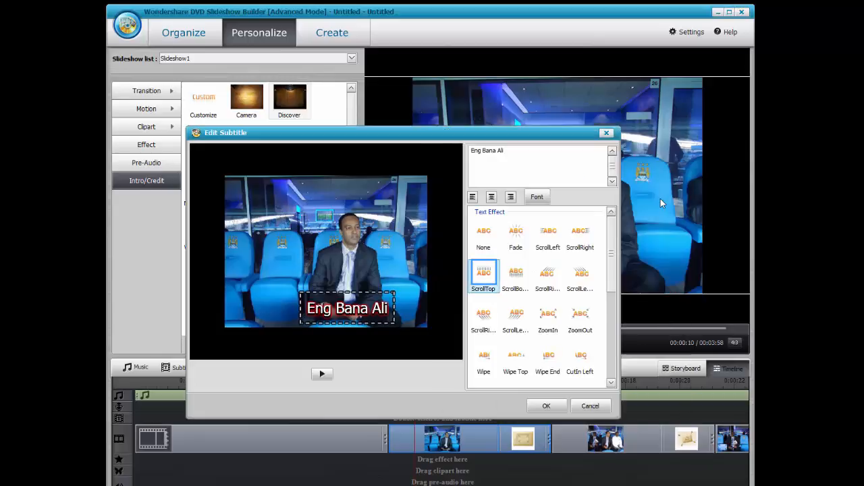
pyautogui.click(547, 405)
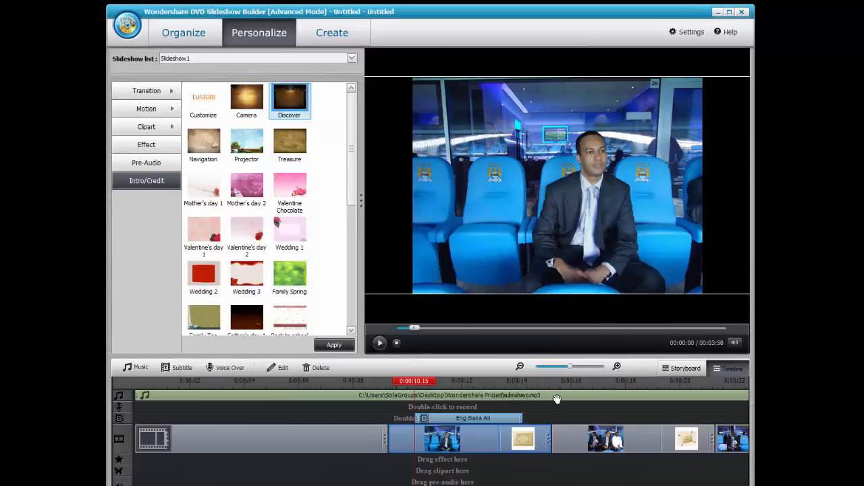
pyautogui.moveTo(410, 329); pyautogui.dragTo(375, 328)
pyautogui.click(333, 345)
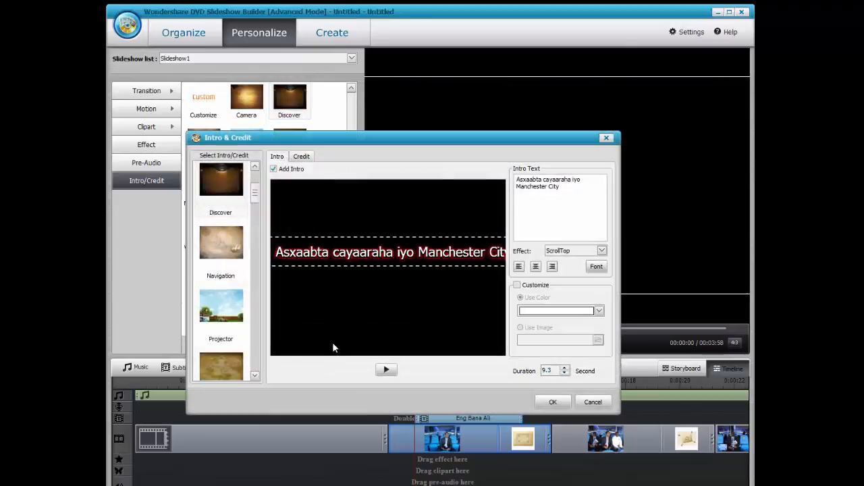
pyautogui.click(553, 402)
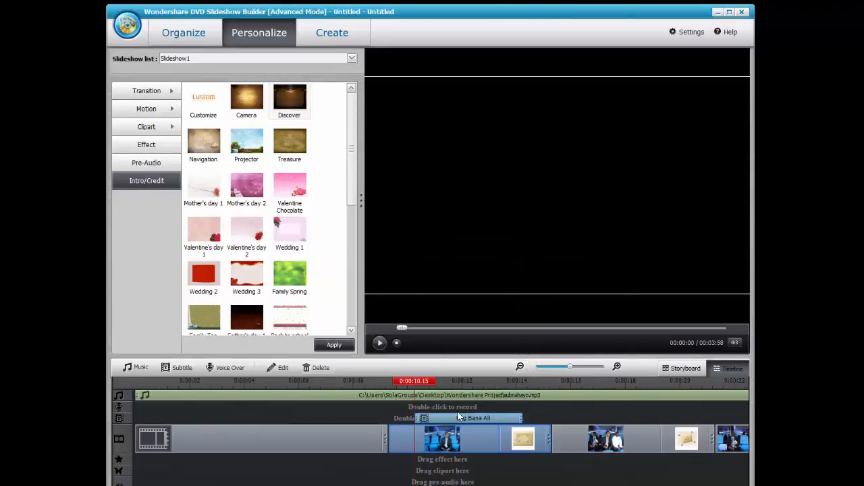
pyautogui.click(441, 419)
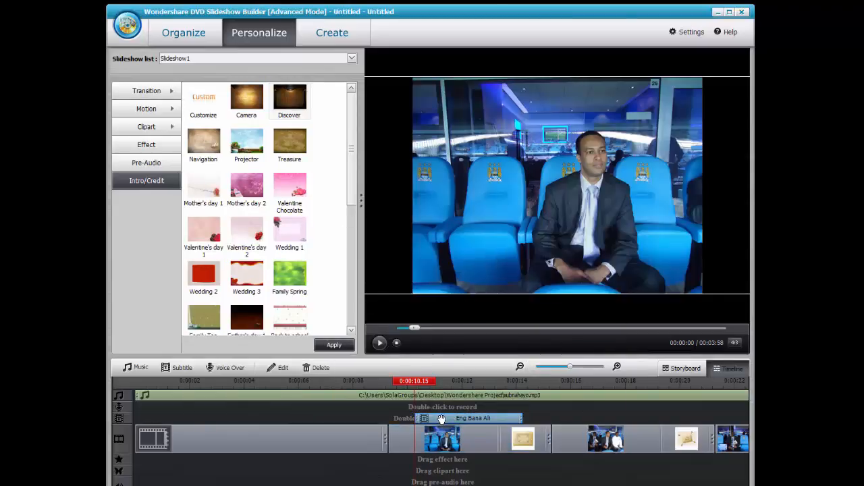
pyautogui.click(442, 410)
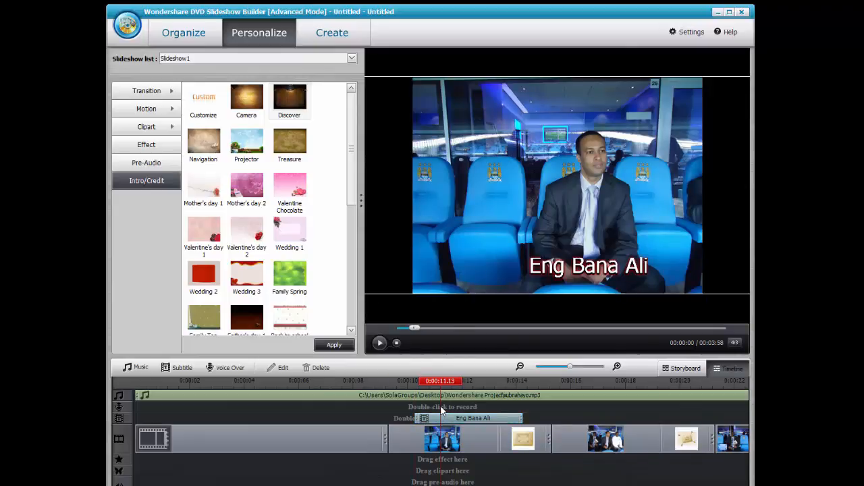
pyautogui.moveTo(413, 330)
pyautogui.mouseDown()
pyautogui.moveTo(421, 330)
pyautogui.moveTo(392, 330)
pyautogui.moveTo(427, 331)
pyautogui.mouseUp()
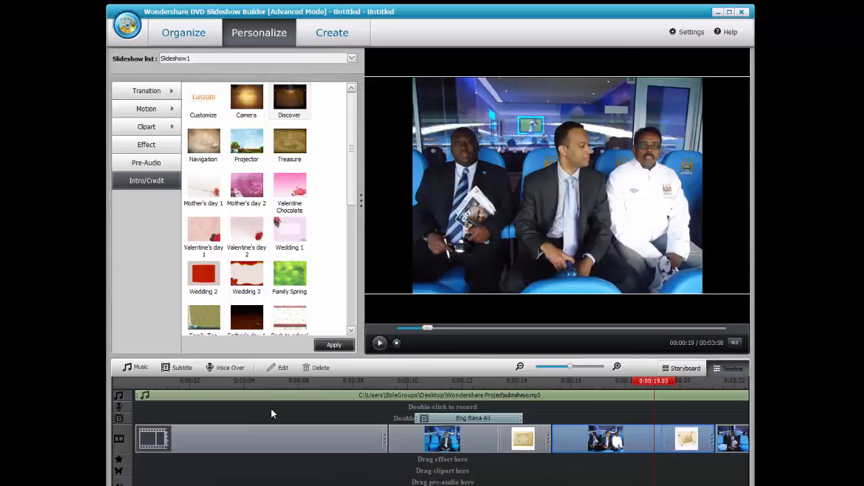
pyautogui.click(228, 368)
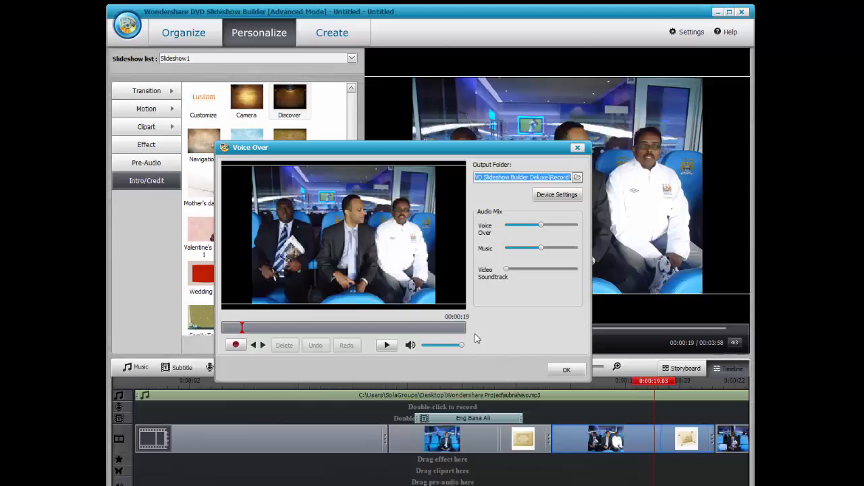
pyautogui.click(576, 147)
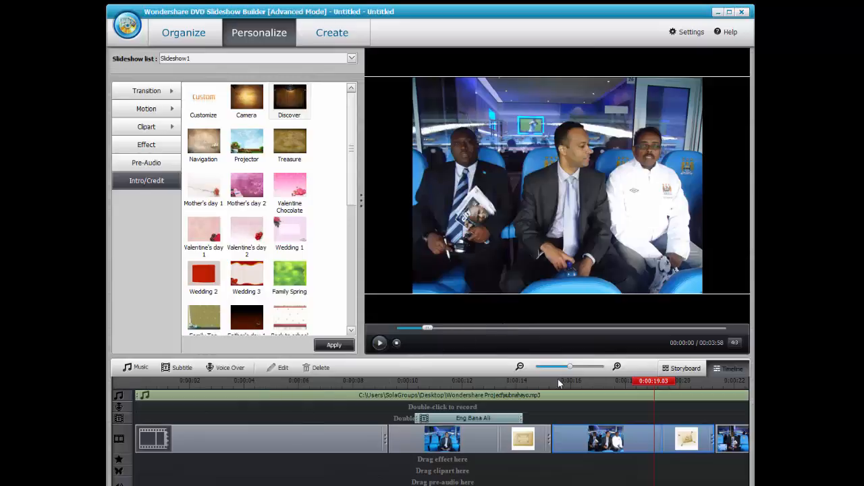
# Review the slideshow in Storyboard and Timeline views, scrub through from the intro, then go to Create.
pyautogui.click(692, 370)
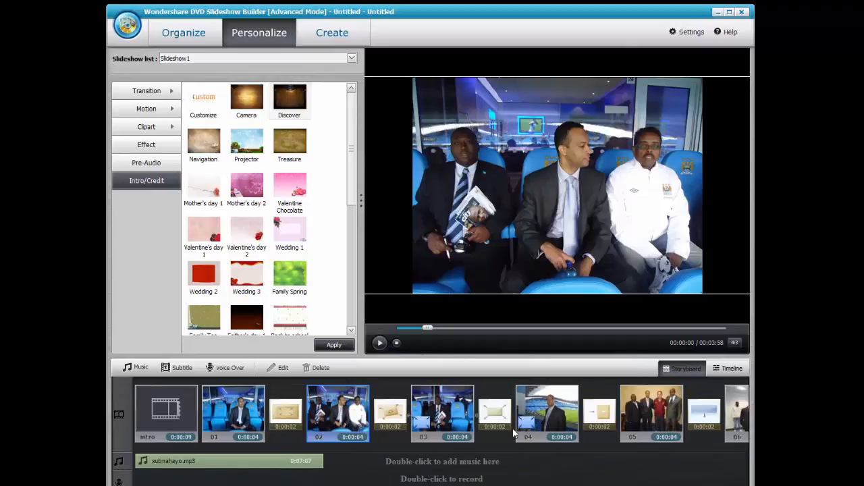
pyautogui.click(726, 368)
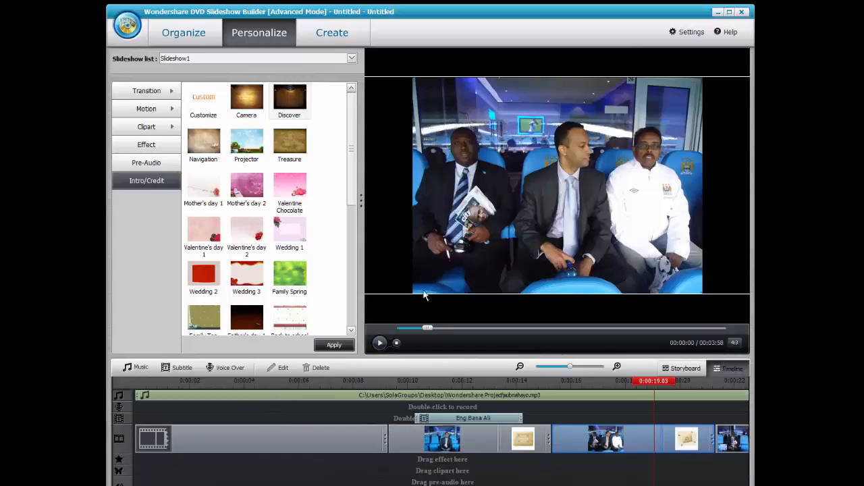
pyautogui.click(445, 415)
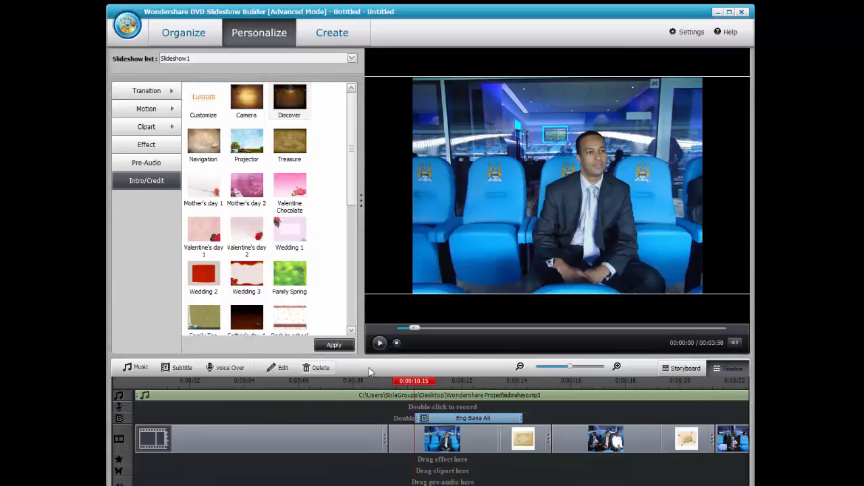
pyautogui.click(336, 466)
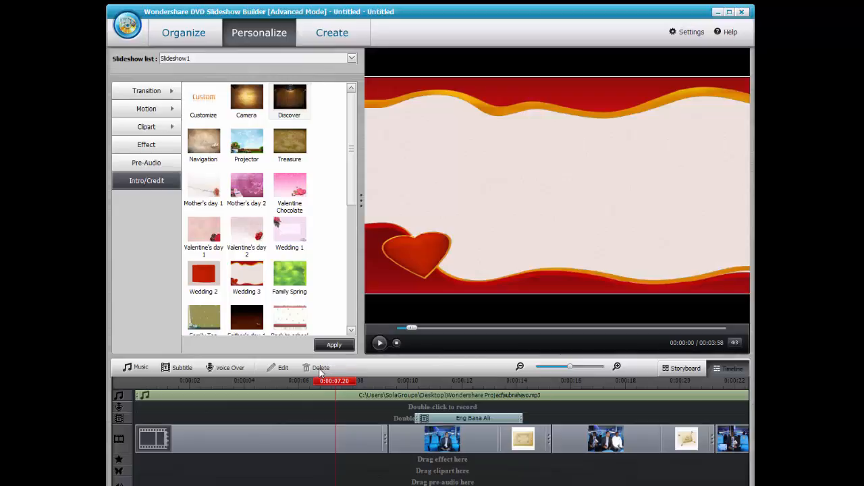
pyautogui.click(259, 411)
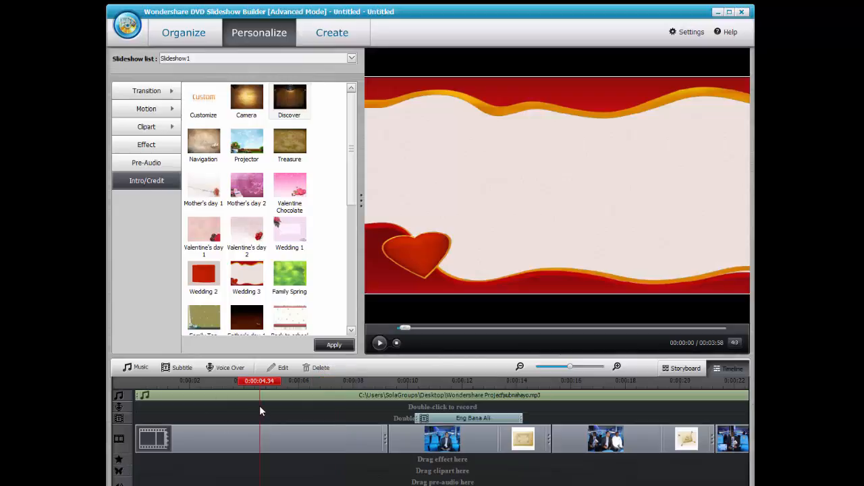
pyautogui.click(237, 436)
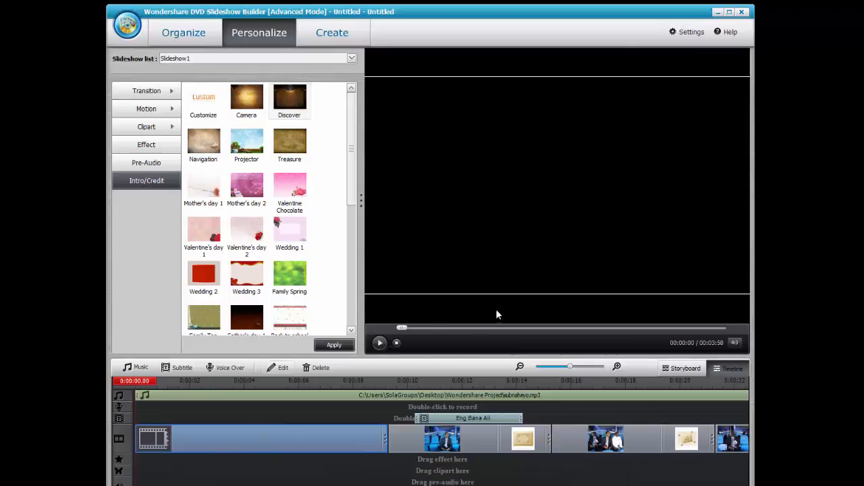
pyautogui.moveTo(422, 328); pyautogui.dragTo(461, 328)
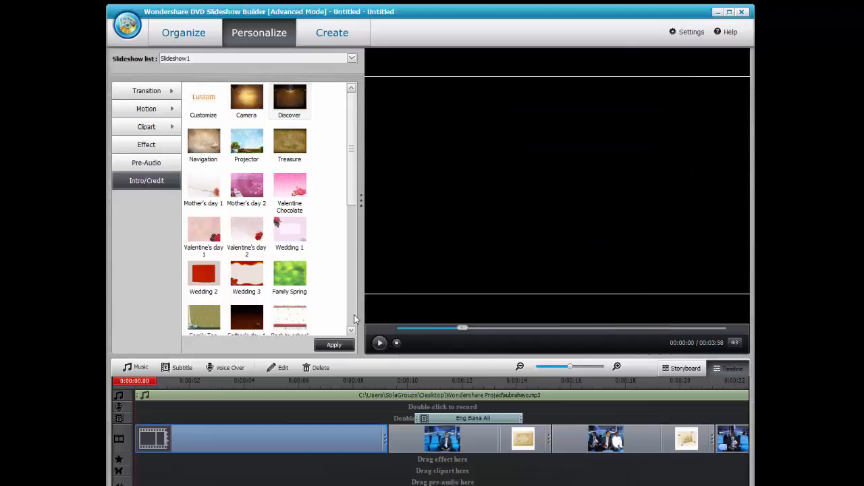
pyautogui.click(328, 33)
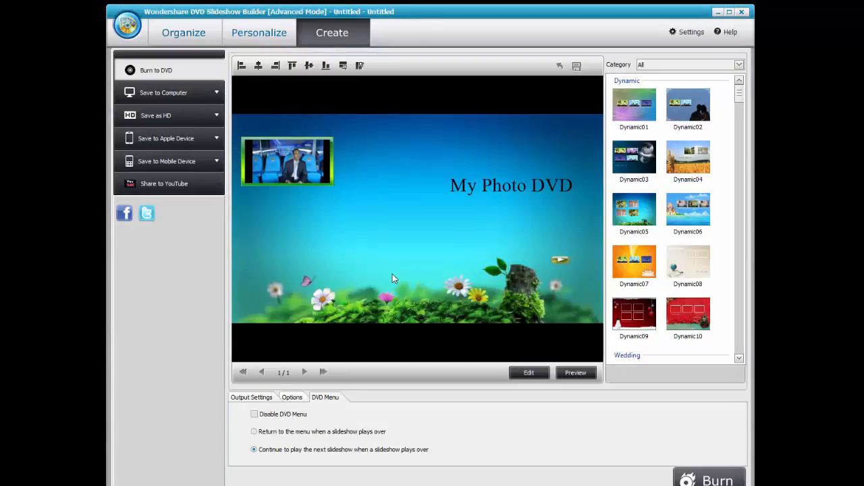
# Replace the 'My Photo DVD' menu title with 'Manchester City vs Chelsea'.
pyautogui.doubleClick(490, 184)
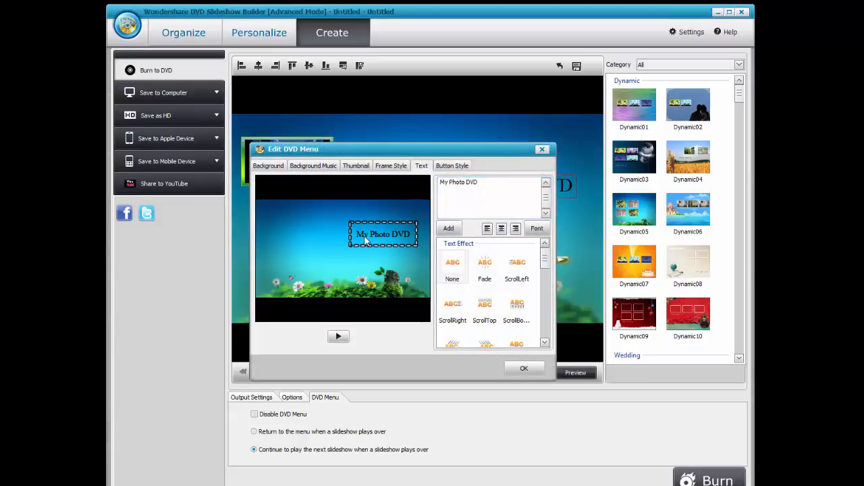
pyautogui.moveTo(493, 186); pyautogui.dragTo(233, 192)
pyautogui.write('M')
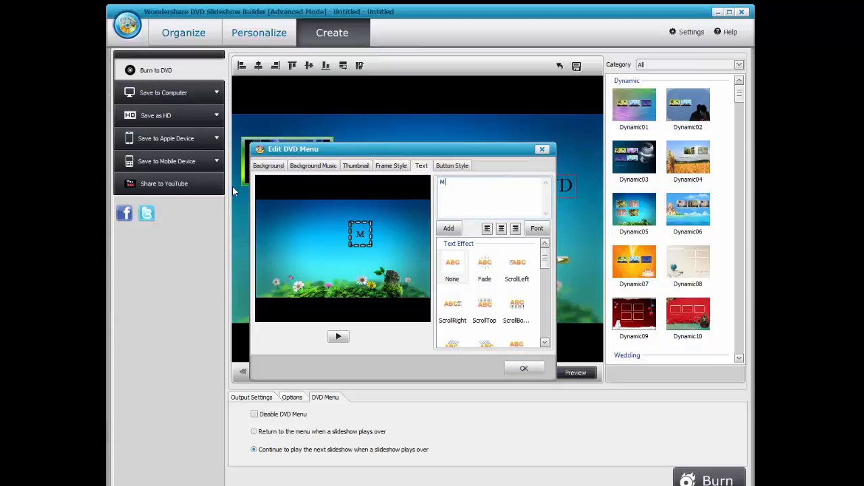
pyautogui.write('ancheste')
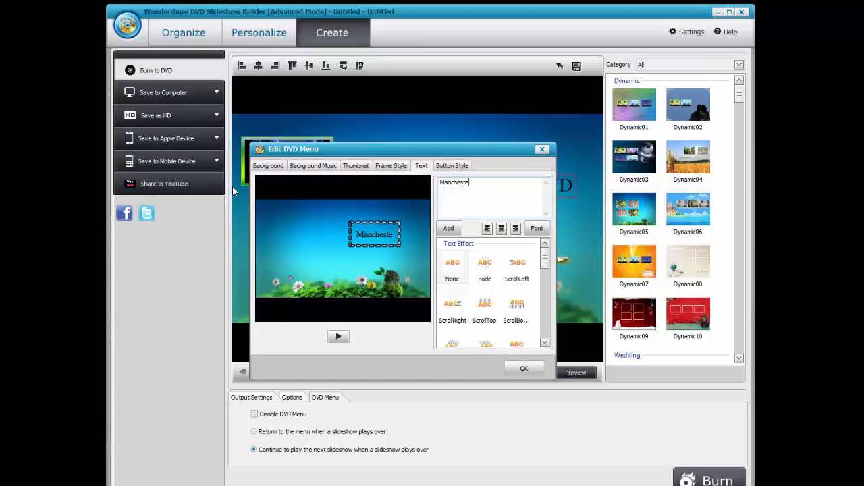
pyautogui.write('r City vs ')
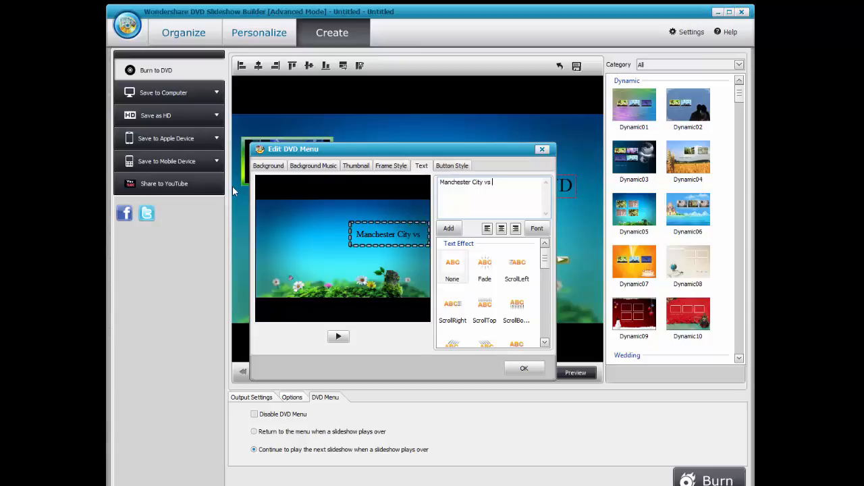
pyautogui.write('Chelsea')
# Look through the menu's background, music and thumbnail settings.
pyautogui.click(274, 167)
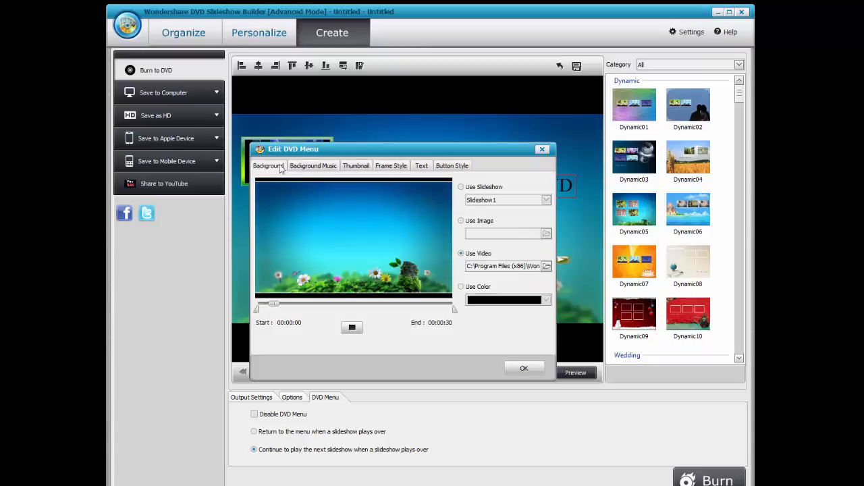
pyautogui.click(313, 166)
pyautogui.click(283, 168)
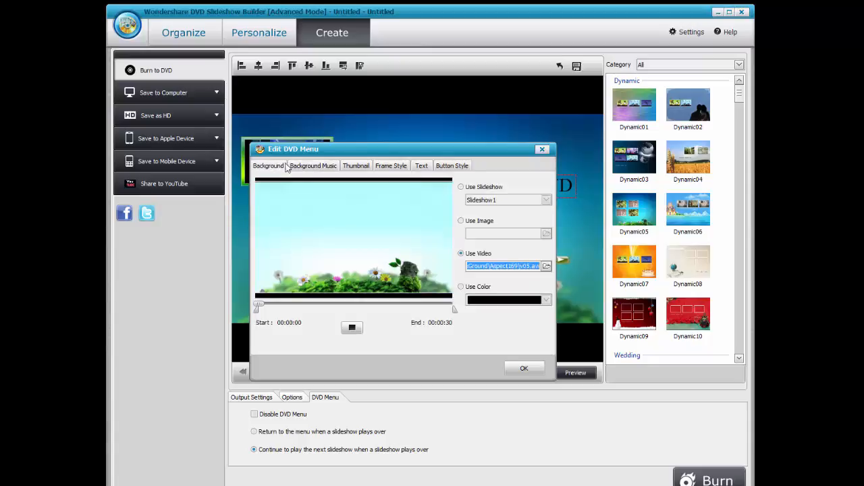
pyautogui.click(307, 167)
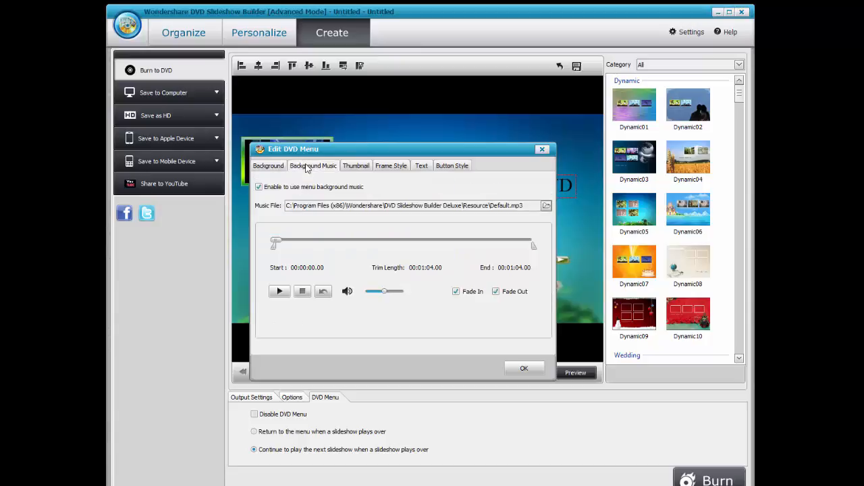
pyautogui.click(357, 166)
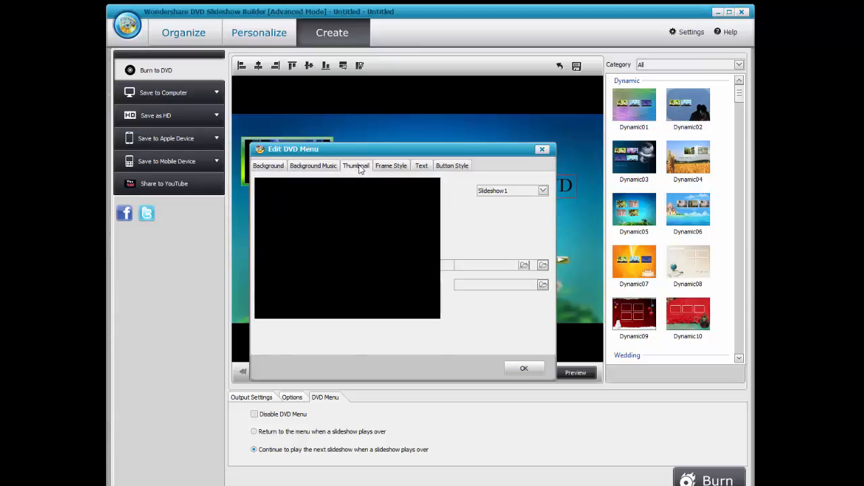
pyautogui.click(503, 190)
pyautogui.click(507, 200)
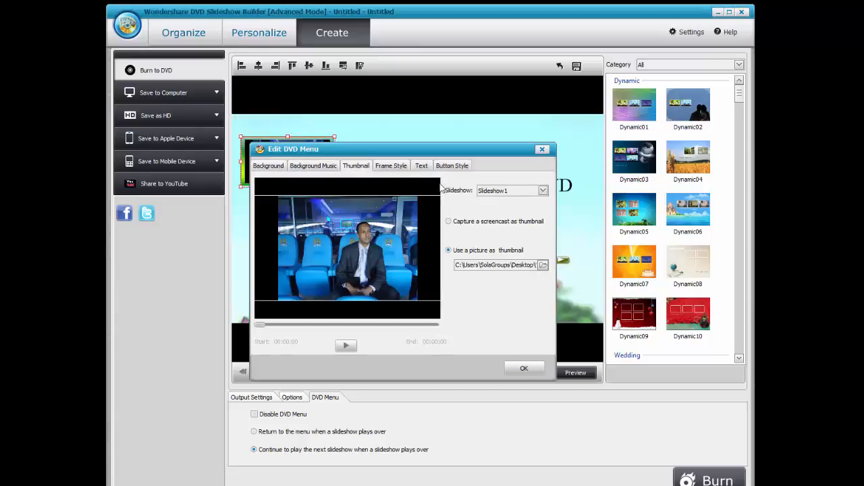
# Give the thumbnail a light-blue frame and centre the 'Manchester City vs Chelsea' title.
pyautogui.click(390, 167)
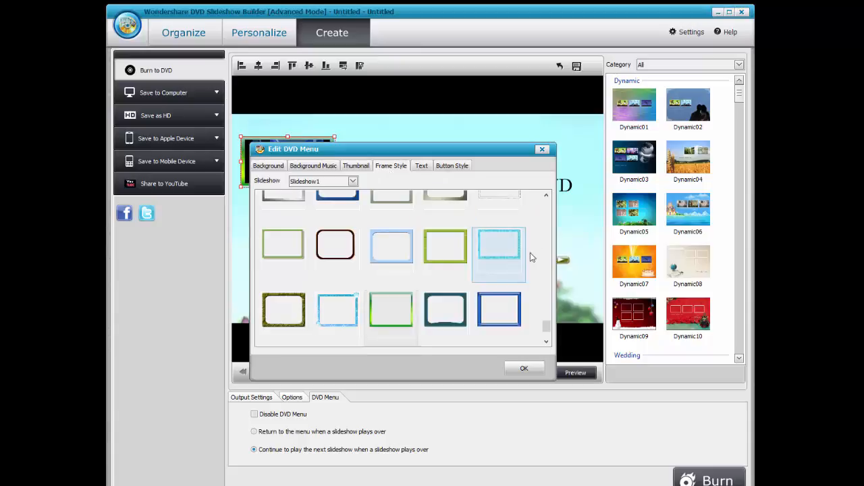
pyautogui.click(395, 247)
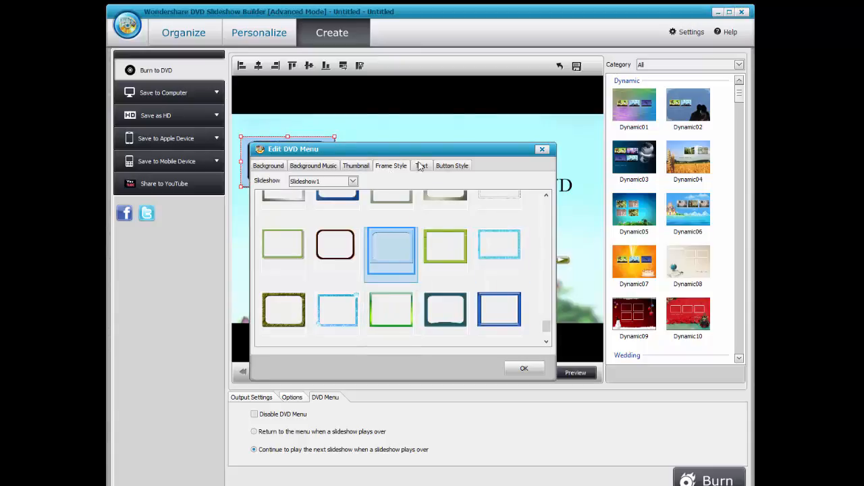
pyautogui.click(422, 167)
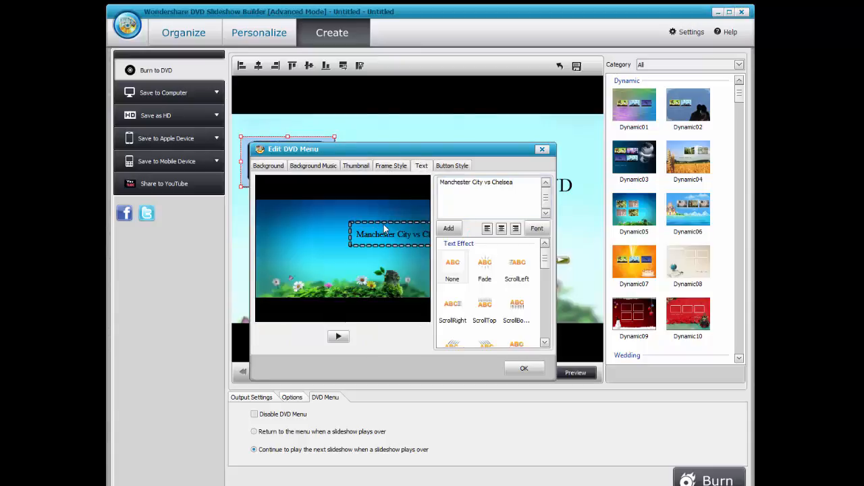
pyautogui.moveTo(389, 231); pyautogui.dragTo(336, 235)
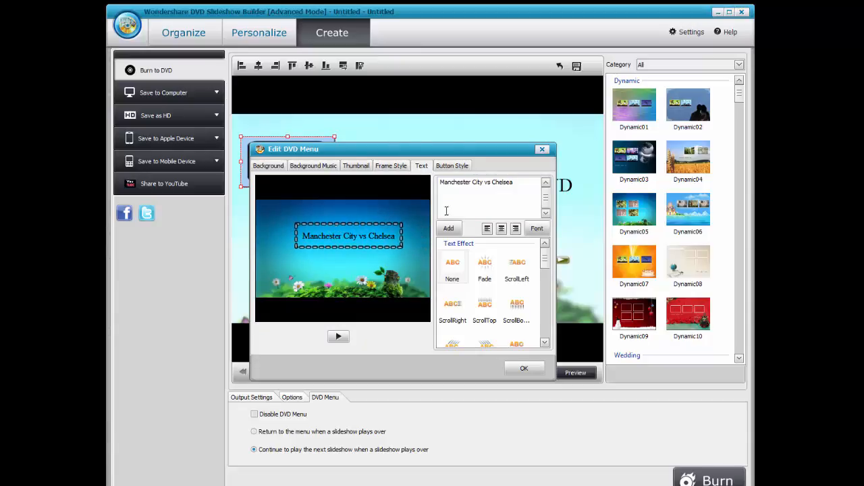
# Apply the blue play-and-skip button style, close the editor, and nudge the title lower.
pyautogui.click(447, 166)
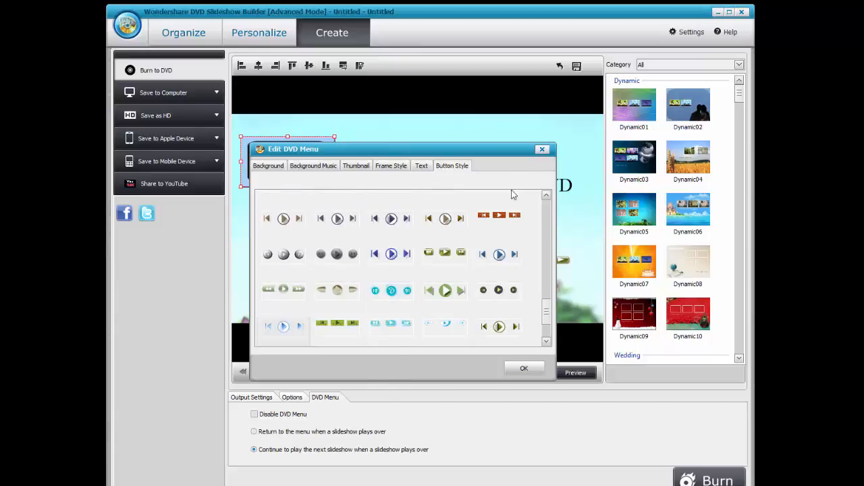
pyautogui.click(498, 255)
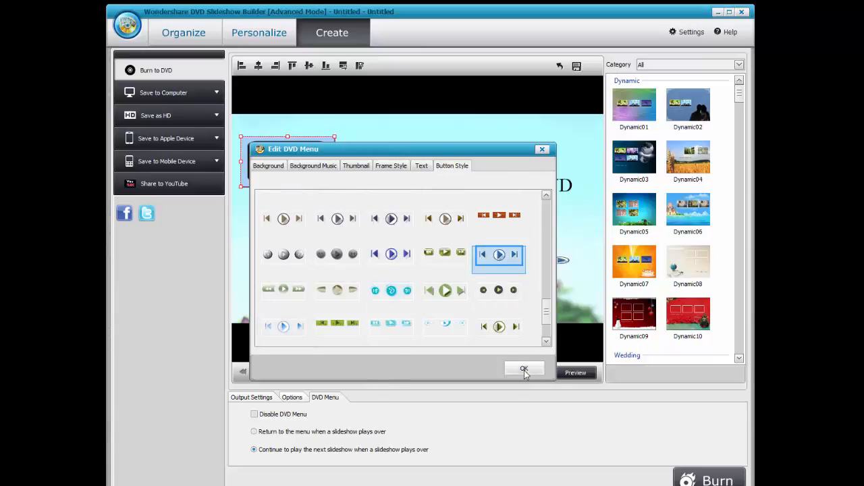
pyautogui.click(525, 372)
pyautogui.moveTo(405, 189); pyautogui.dragTo(402, 204)
pyautogui.click(312, 170)
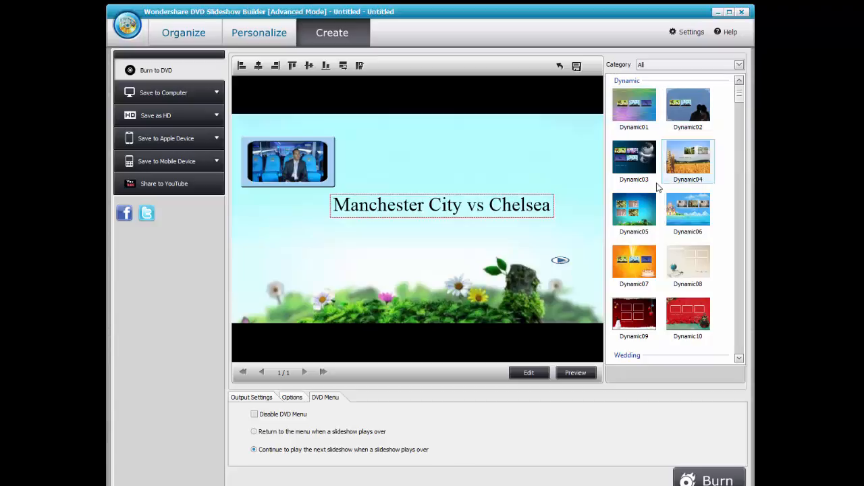
# Try the Dynamic06, Dynamic07, Dynamic10, Wedding03 and Wedding04 menu templates.
pyautogui.click(691, 226)
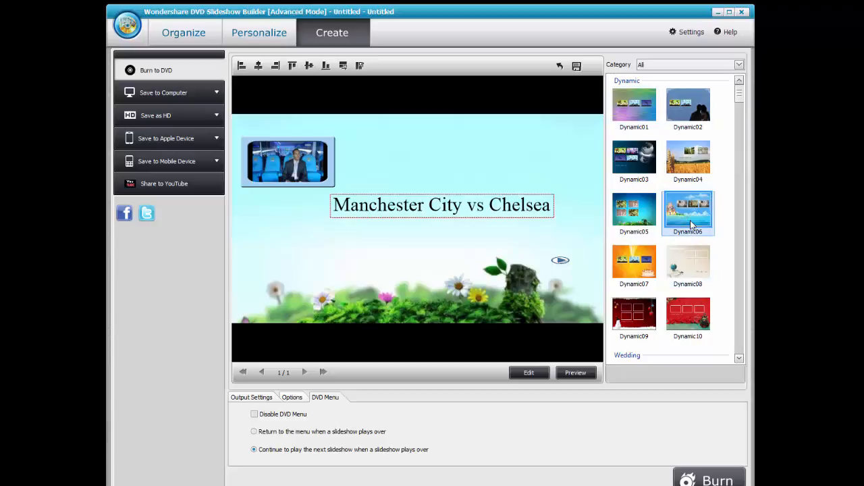
pyautogui.click(650, 252)
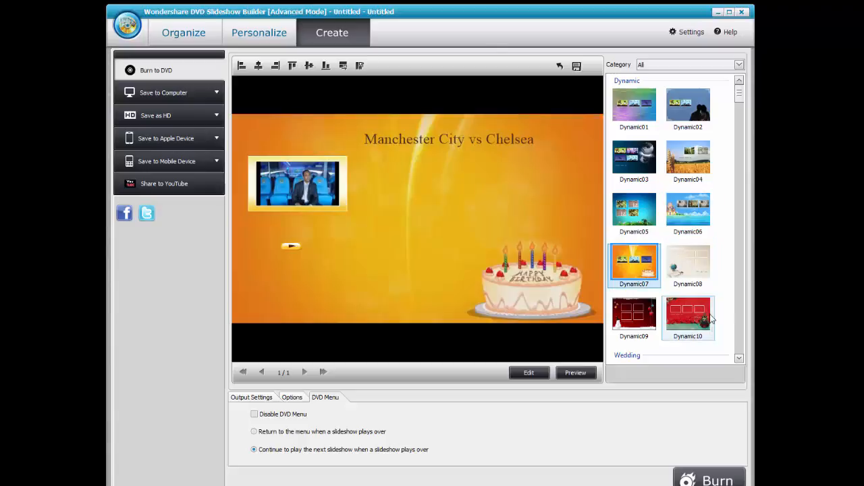
pyautogui.click(698, 311)
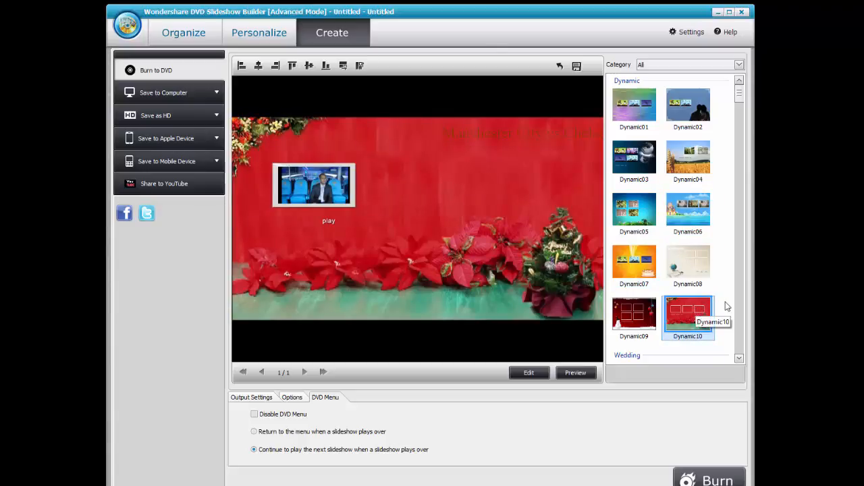
pyautogui.click(739, 359)
pyautogui.click(740, 358)
pyautogui.click(739, 358)
pyautogui.click(740, 358)
pyautogui.click(640, 282)
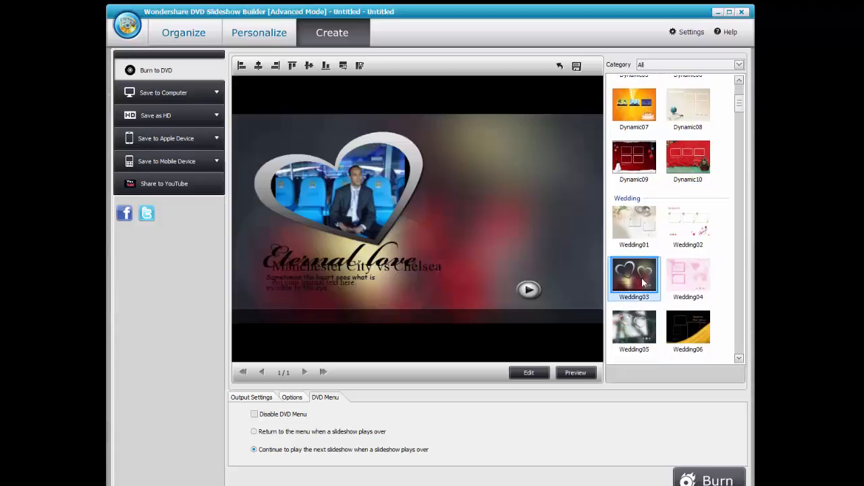
pyautogui.click(682, 278)
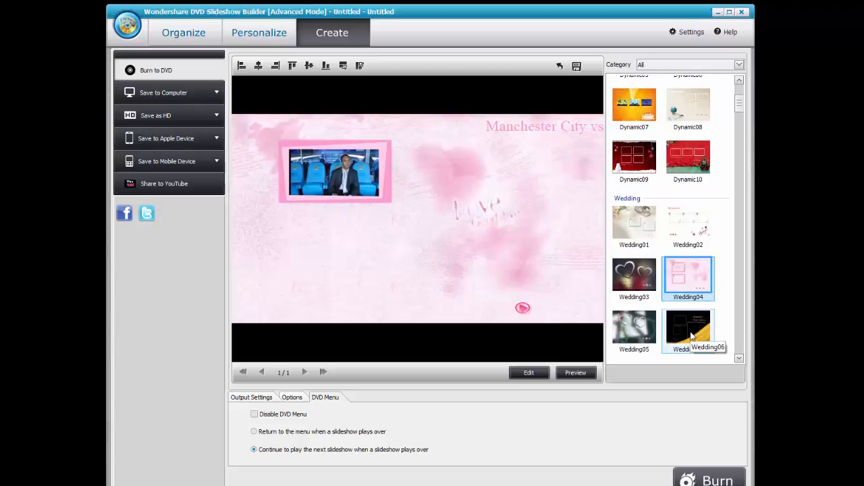
# Scroll down to the Sport templates, apply Sport02, and preview the DVD menu.
pyautogui.click(739, 359)
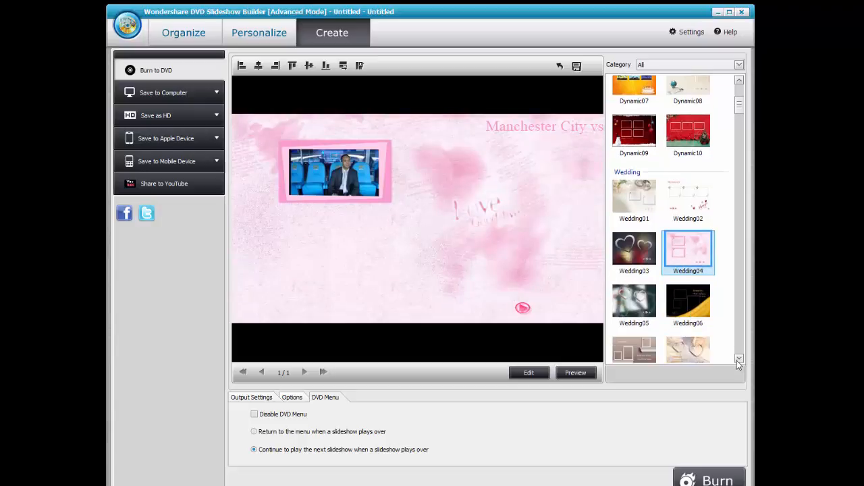
pyautogui.click(739, 359)
pyautogui.click(737, 360)
pyautogui.click(736, 360)
pyautogui.click(736, 360)
pyautogui.click(736, 360)
pyautogui.click(738, 360)
pyautogui.click(738, 359)
pyautogui.click(738, 359)
pyautogui.click(738, 359)
pyautogui.click(738, 360)
pyautogui.click(738, 359)
pyautogui.click(738, 359)
pyautogui.click(738, 359)
pyautogui.click(738, 359)
pyautogui.click(738, 359)
pyautogui.click(738, 360)
pyautogui.click(738, 359)
pyautogui.click(738, 359)
pyautogui.click(737, 360)
pyautogui.click(738, 360)
pyautogui.click(737, 360)
pyautogui.click(738, 360)
pyautogui.click(738, 360)
pyautogui.click(737, 360)
pyautogui.click(737, 360)
pyautogui.click(737, 360)
pyautogui.click(738, 360)
pyautogui.click(738, 360)
pyautogui.click(738, 360)
pyautogui.click(737, 360)
pyautogui.click(737, 360)
pyautogui.click(738, 360)
pyautogui.click(738, 360)
pyautogui.click(738, 360)
pyautogui.click(738, 360)
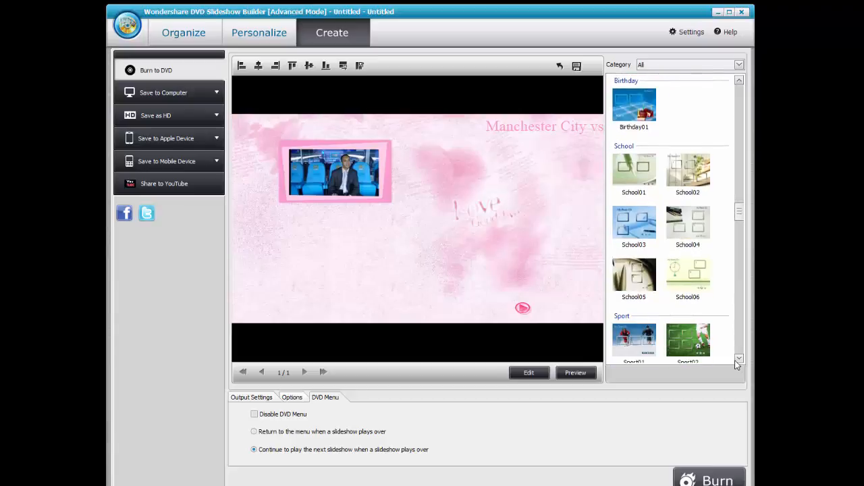
pyautogui.click(737, 360)
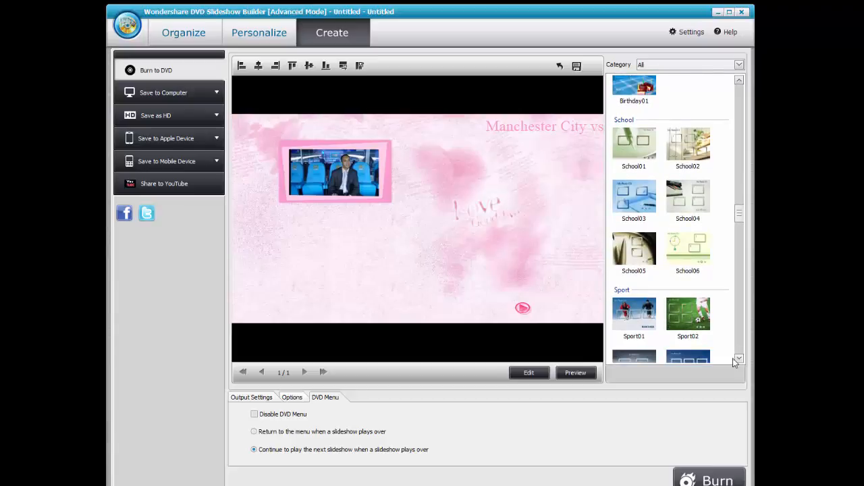
pyautogui.click(694, 309)
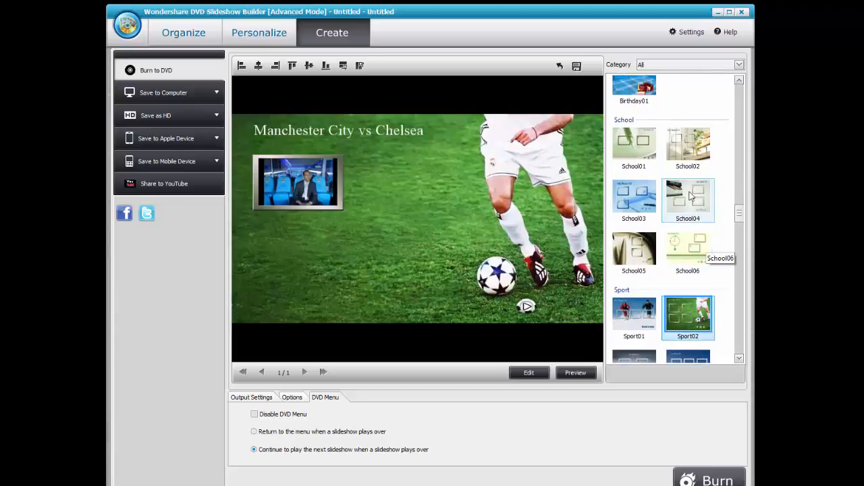
pyautogui.click(574, 373)
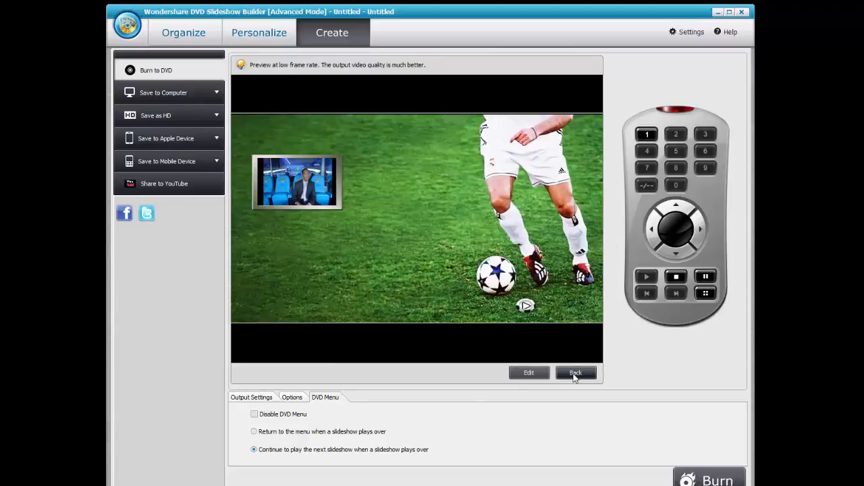
pyautogui.click(291, 398)
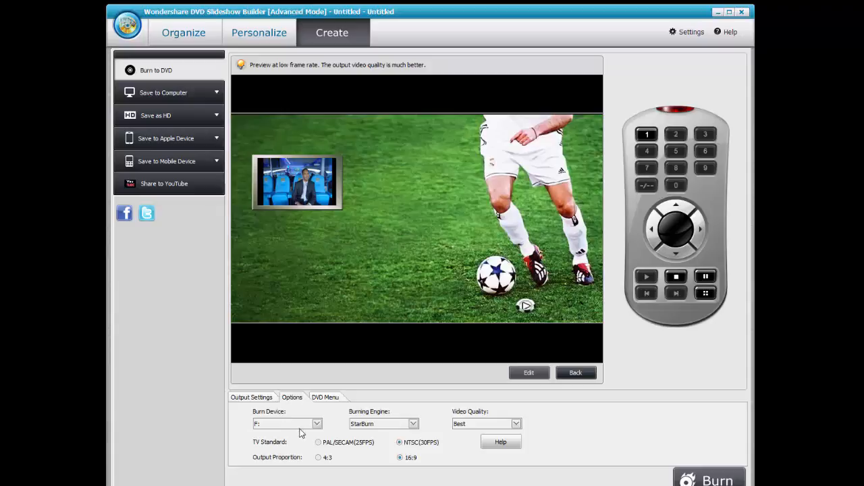
pyautogui.click(252, 400)
pyautogui.click(330, 400)
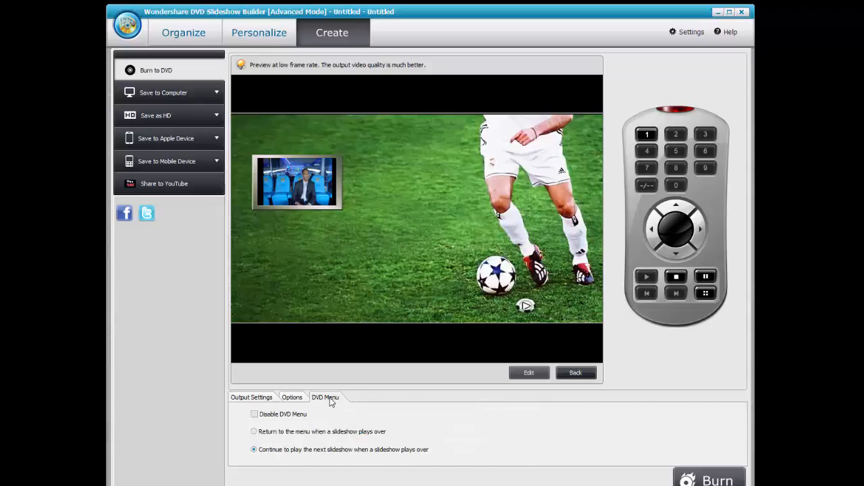
pyautogui.click(676, 277)
pyautogui.click(646, 277)
pyautogui.click(578, 375)
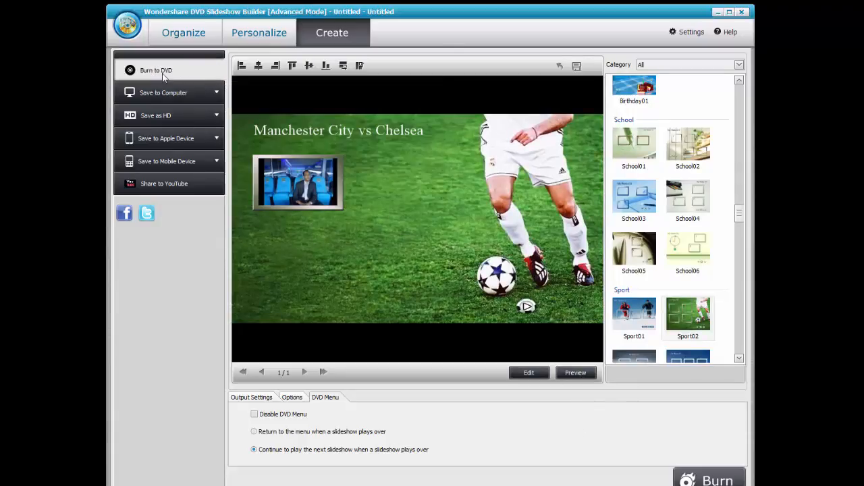
# Browse the Save to Computer, HD, Apple and Mobile Device format lists, ending on the computer MP4 options.
pyautogui.click(170, 95)
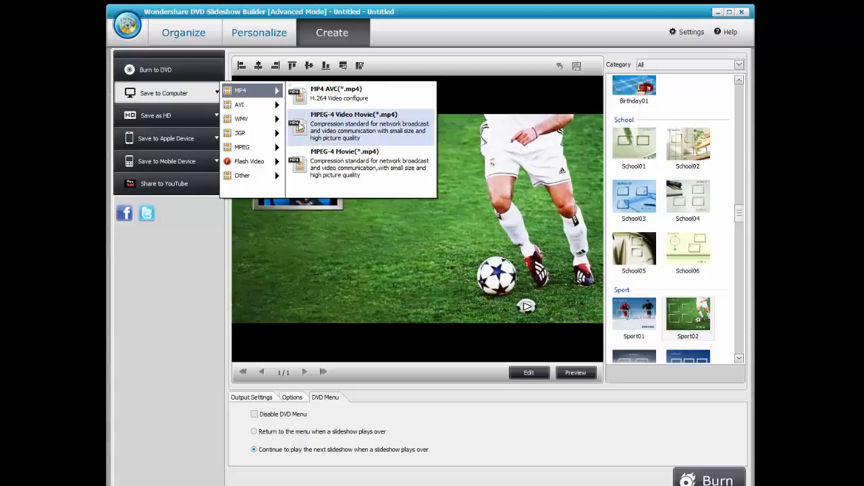
pyautogui.click(263, 178)
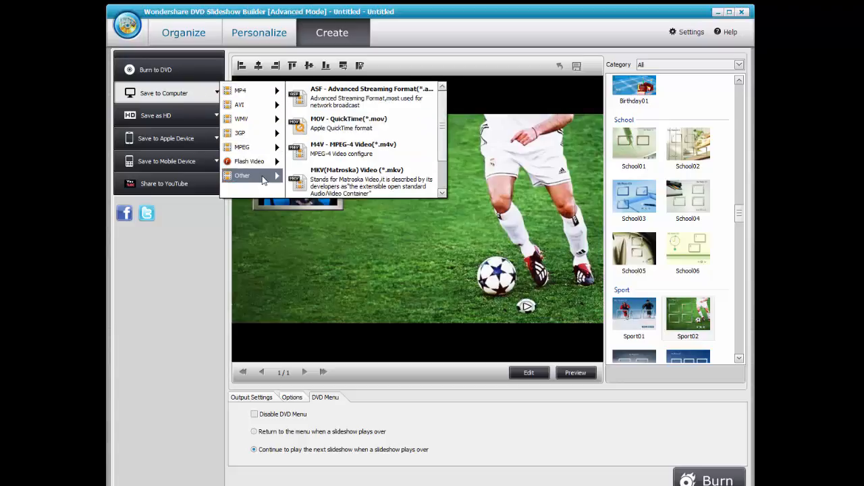
pyautogui.click(173, 119)
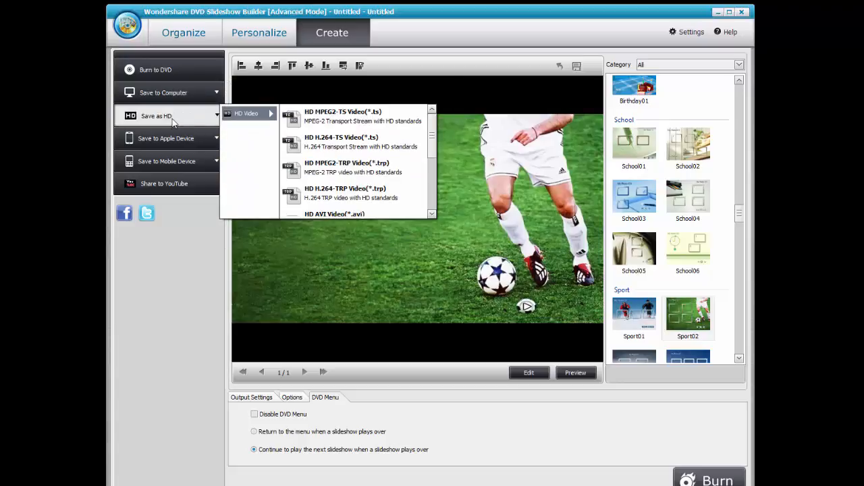
pyautogui.click(173, 139)
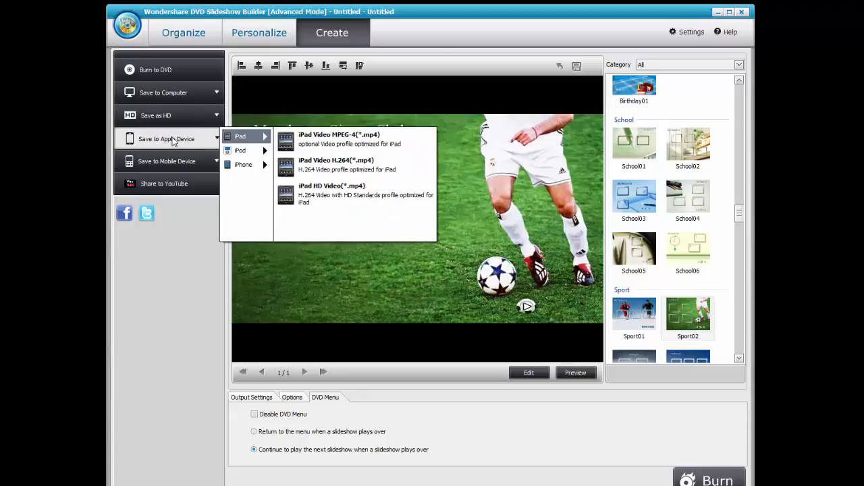
pyautogui.click(168, 162)
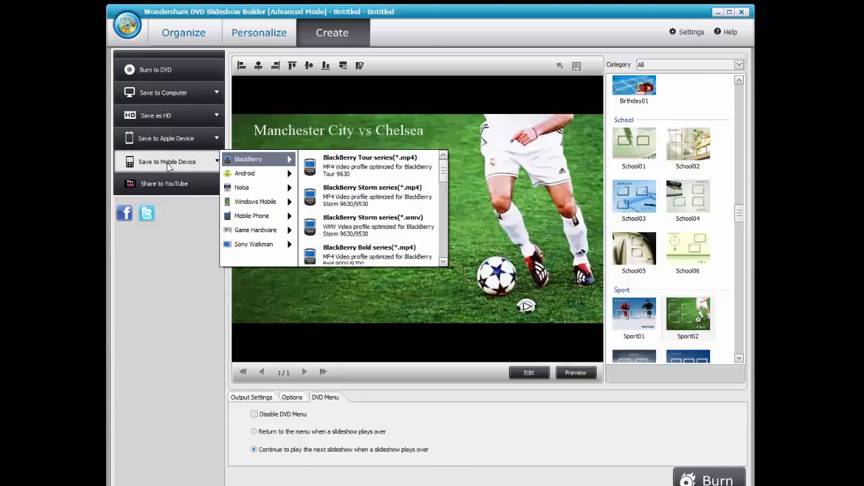
pyautogui.click(164, 185)
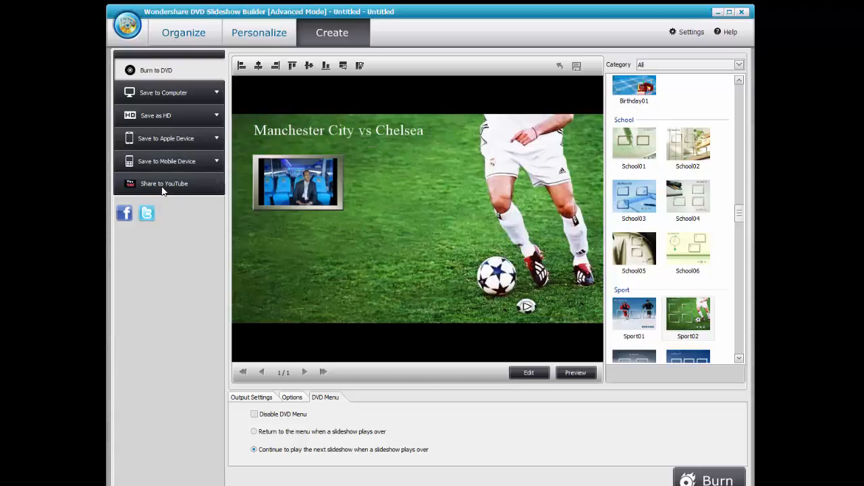
pyautogui.click(169, 92)
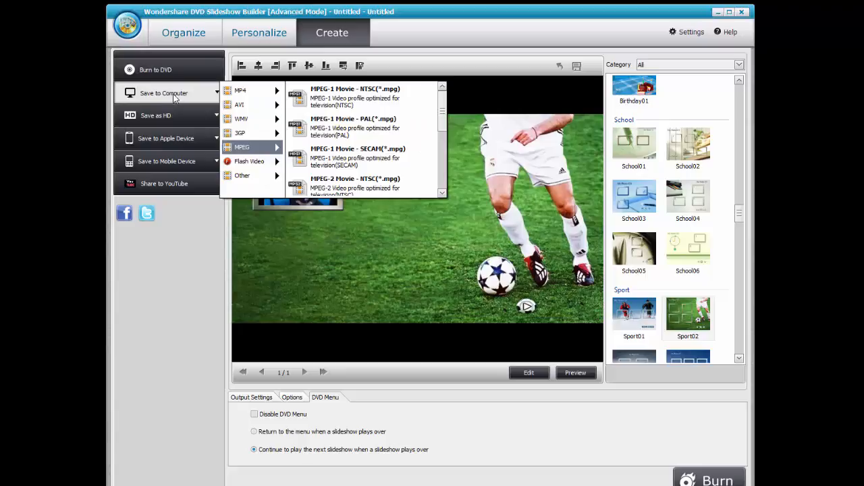
pyautogui.moveTo(243, 90)
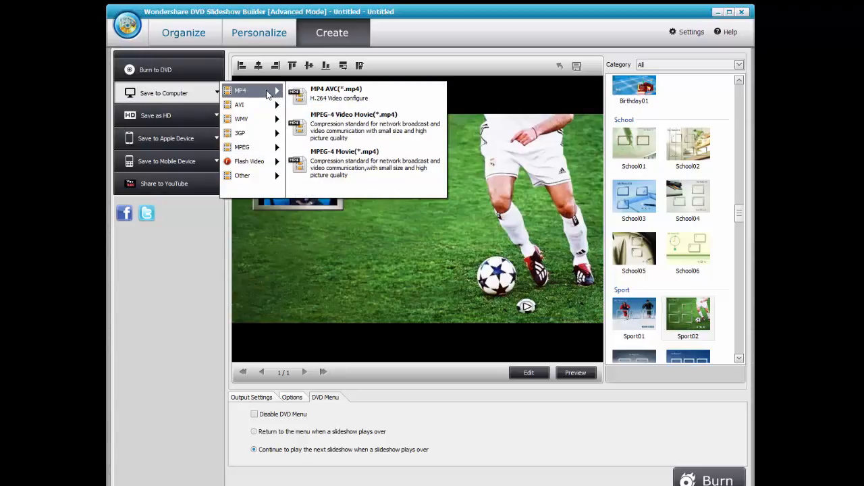
# Choose MP4 AVC output saved into the Desktop\Wondershare Project folder.
pyautogui.moveTo(257, 167)
pyautogui.click(319, 91)
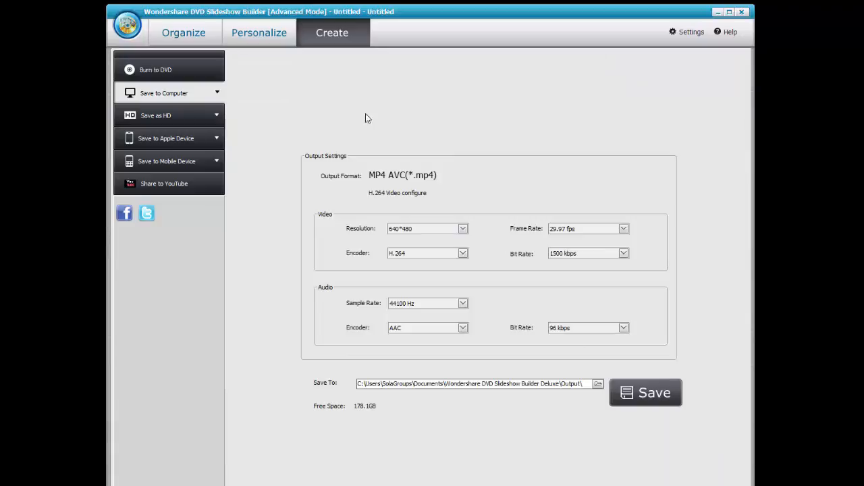
pyautogui.click(598, 384)
pyautogui.moveTo(512, 251); pyautogui.dragTo(507, 174)
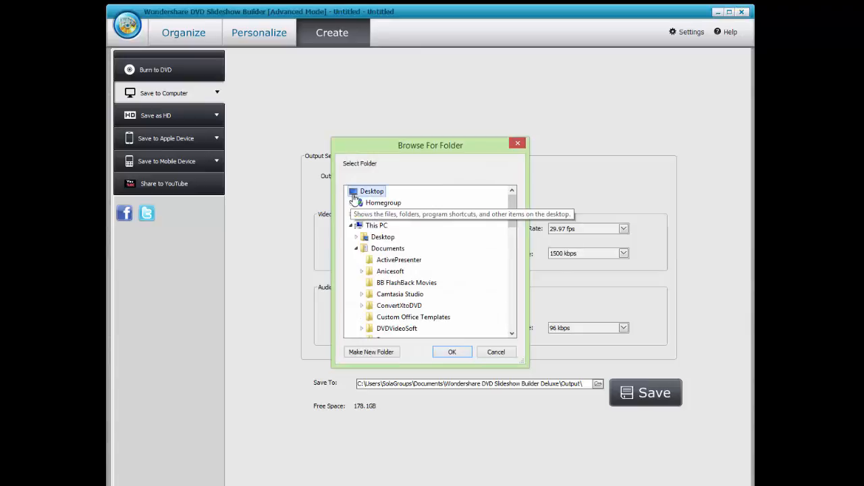
pyautogui.moveTo(510, 205); pyautogui.dragTo(525, 330)
pyautogui.doubleClick(396, 328)
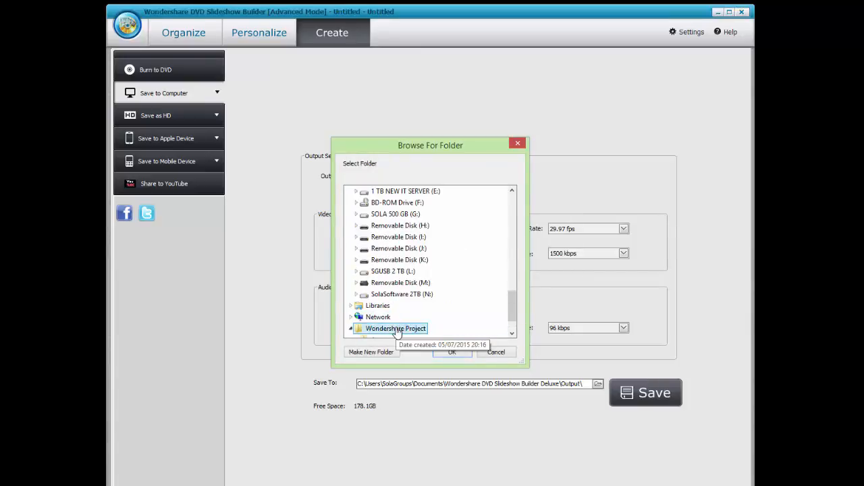
pyautogui.click(452, 352)
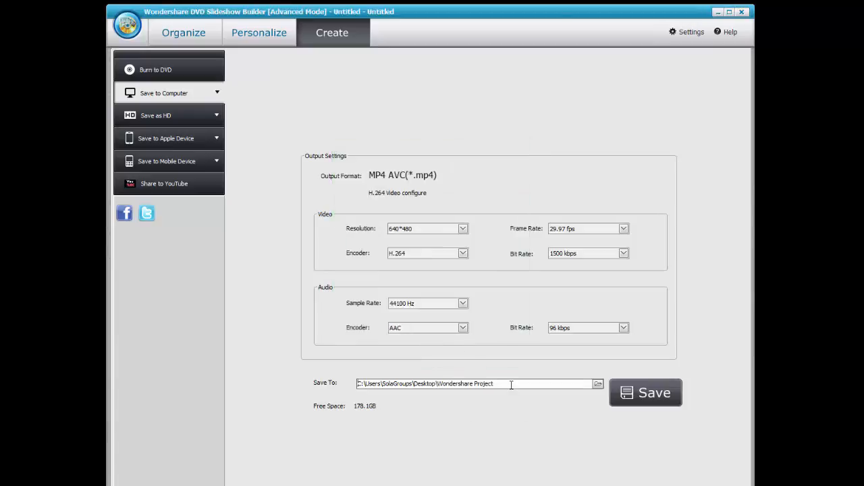
# Set the video resolution to 720*480 and start saving the movie.
pyautogui.click(463, 229)
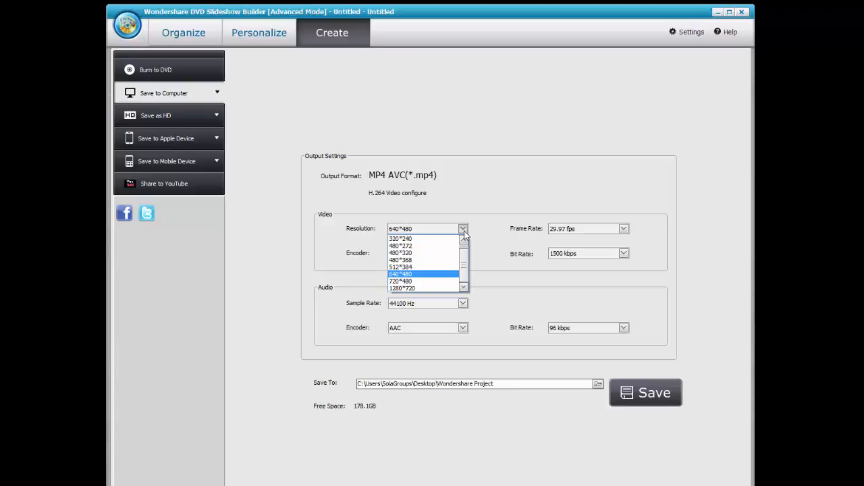
pyautogui.click(414, 282)
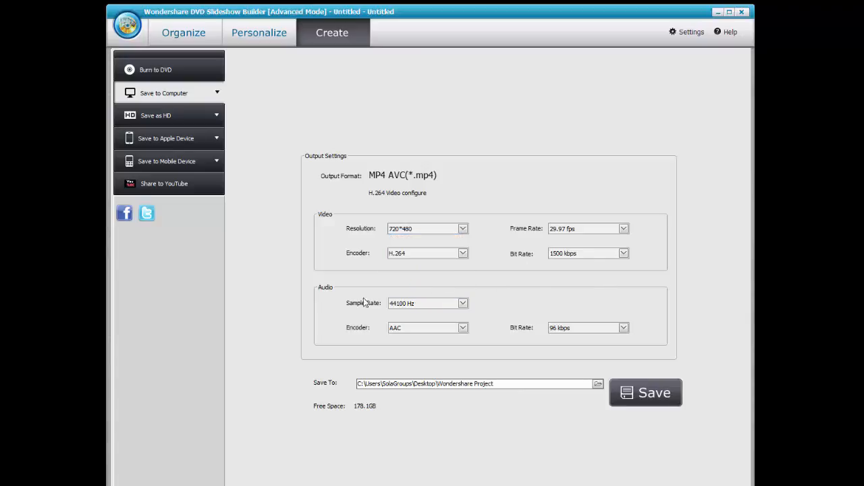
pyautogui.click(647, 394)
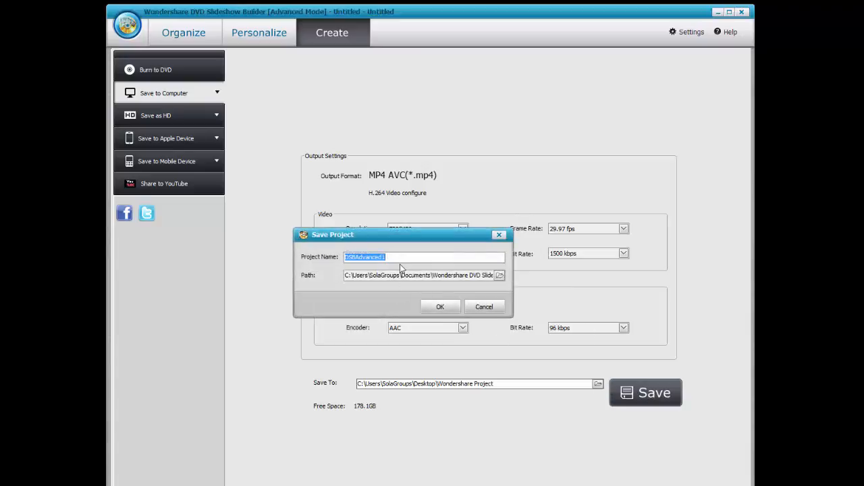
# Name the project 'Man city', build the movie with preview shown, and move the success message aside.
pyautogui.write('Man city')
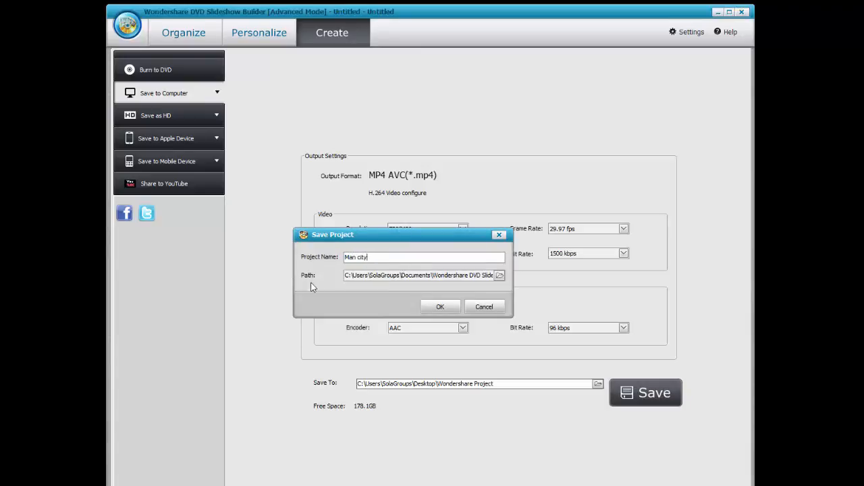
pyautogui.click(432, 305)
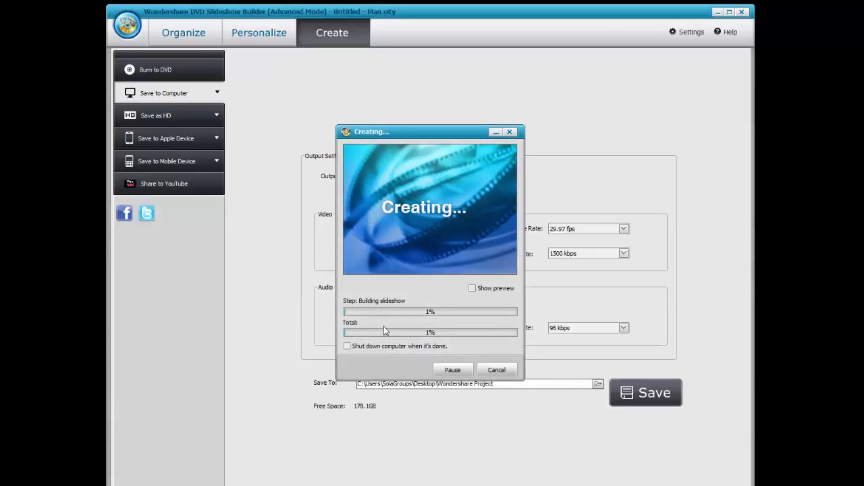
pyautogui.click(472, 289)
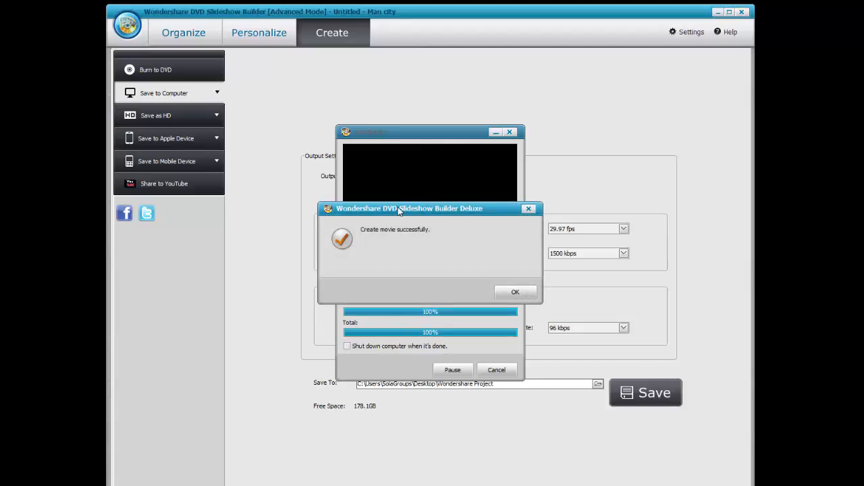
pyautogui.moveTo(399, 212); pyautogui.dragTo(399, 334)
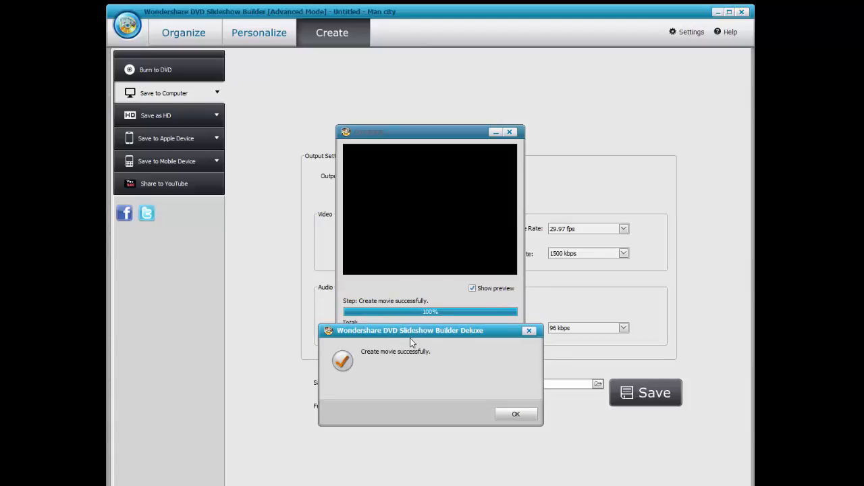
# Dismiss the movie-created message and open Slideshow1 from the Wondershare Project folder.
pyautogui.click(517, 414)
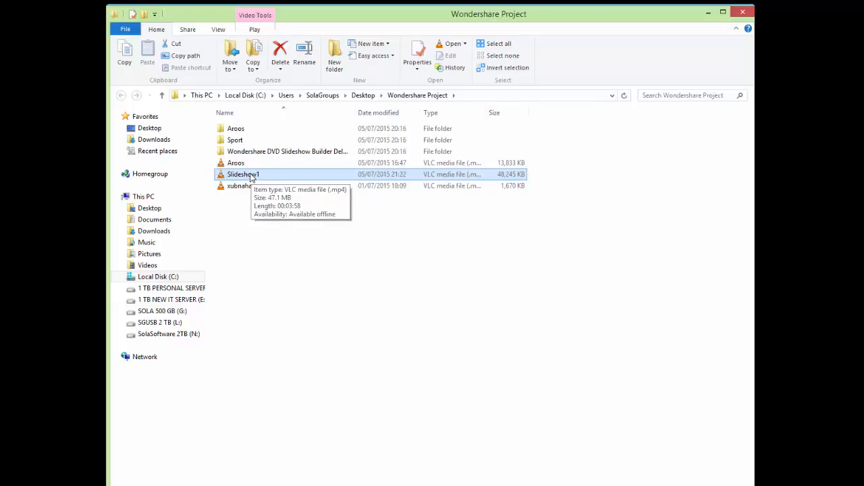
pyautogui.doubleClick(252, 175)
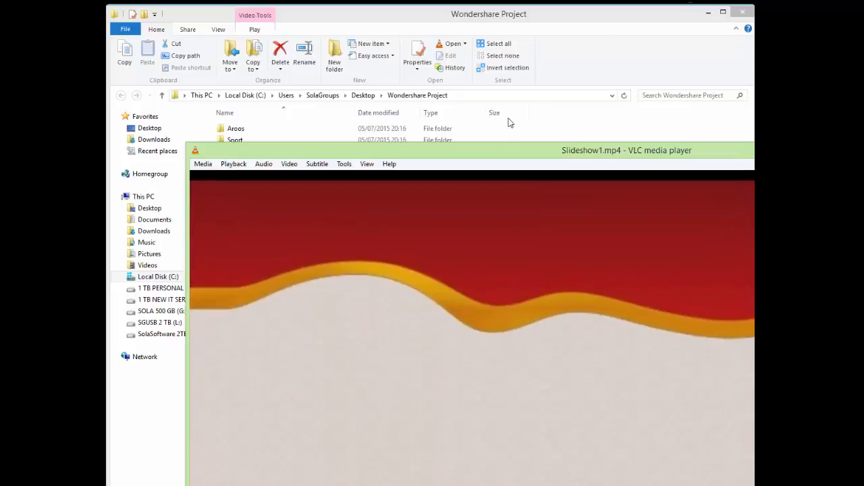
# Move the VLC window higher, watch Slideshow1.mp4 through, then close the player.
pyautogui.moveTo(488, 155); pyautogui.dragTo(559, 19)
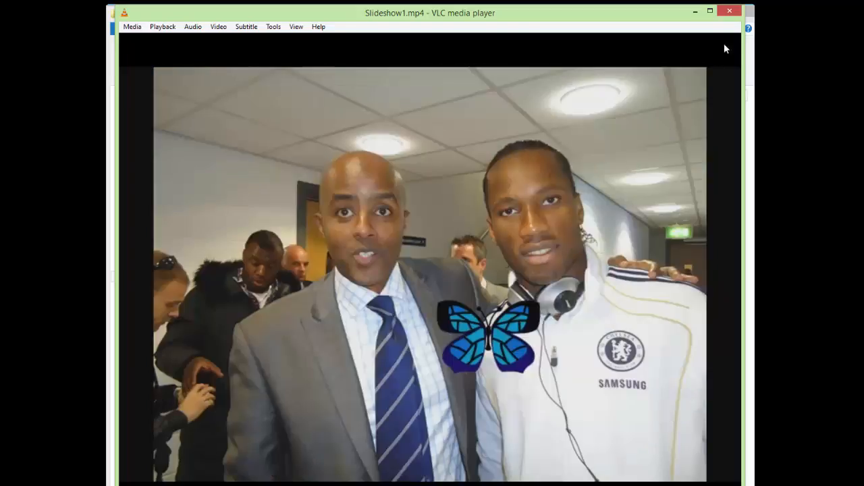
pyautogui.click(734, 12)
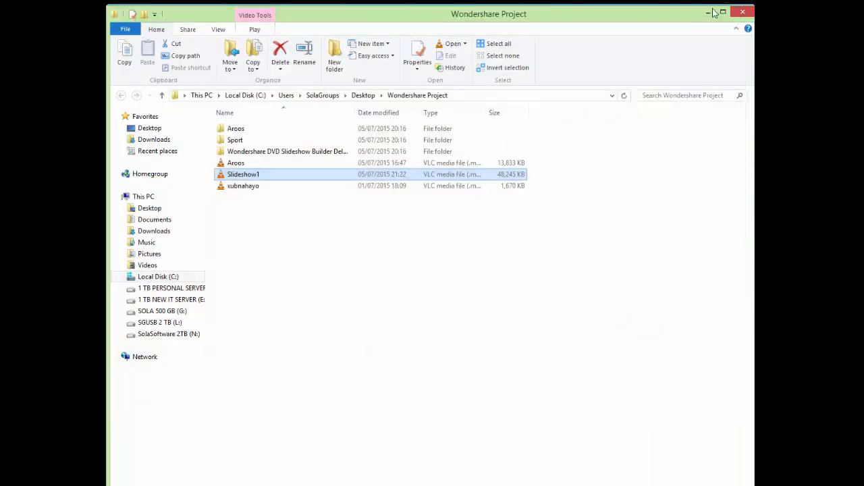
# Close the finished project, relaunch Slideshow Builder from the desktop, and enlarge its window.
pyautogui.click(709, 13)
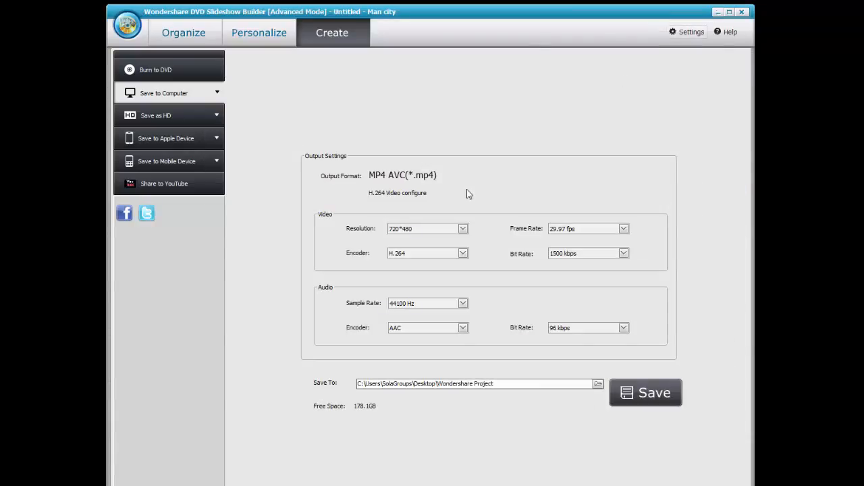
pyautogui.click(741, 12)
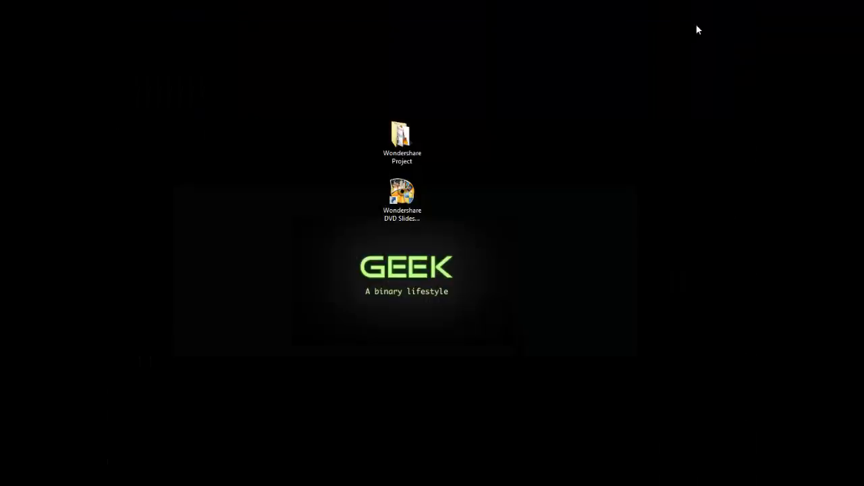
pyautogui.click(403, 196)
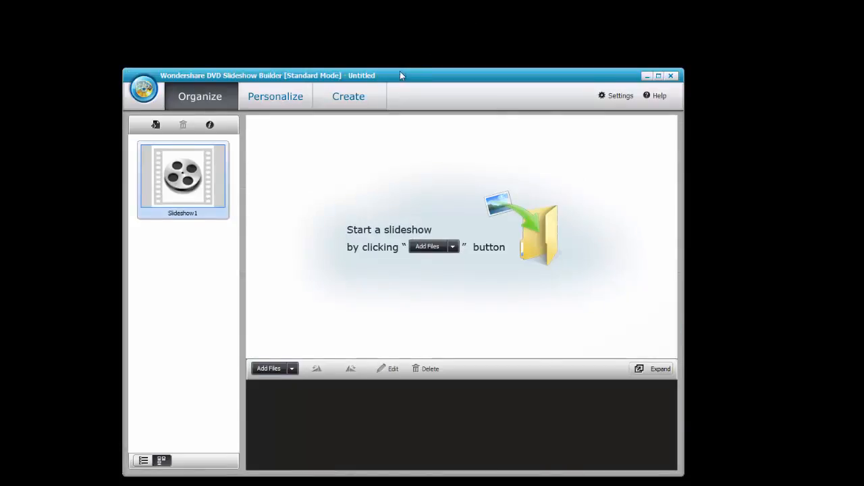
pyautogui.moveTo(400, 75); pyautogui.dragTo(381, 13)
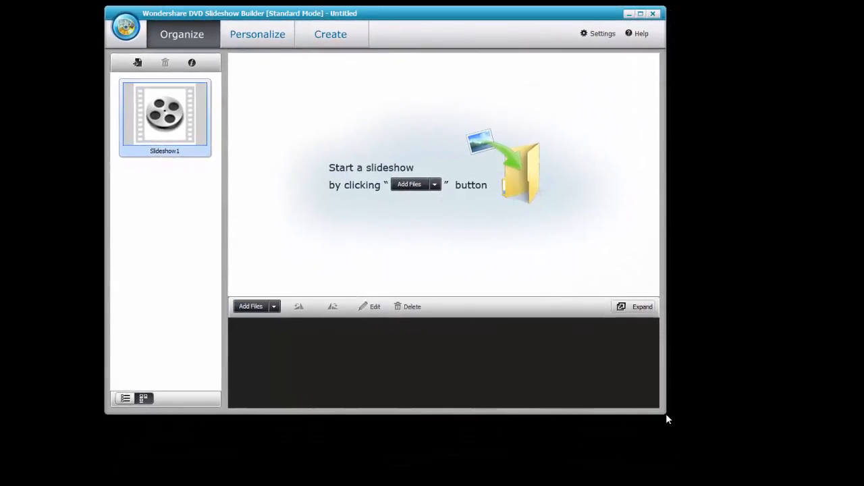
pyautogui.moveTo(667, 411); pyautogui.dragTo(754, 481)
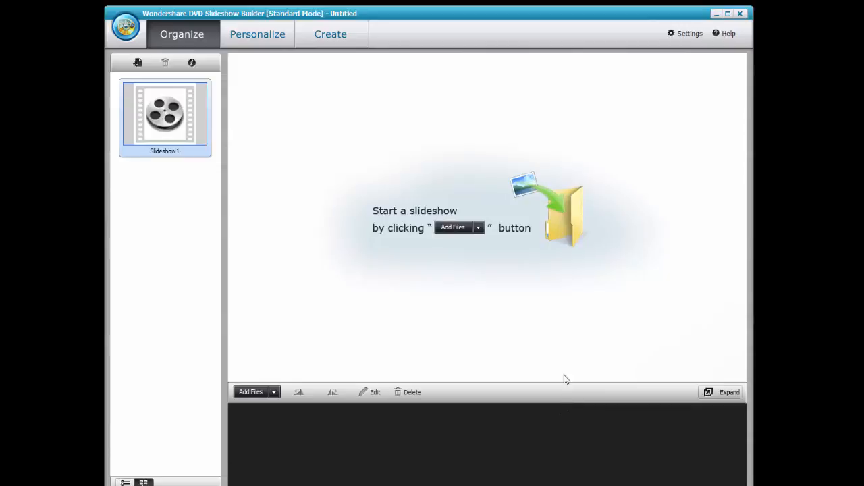
# Import every photo from Desktop > Wondershare Project > Aroos into Slideshow1.
pyautogui.click(455, 228)
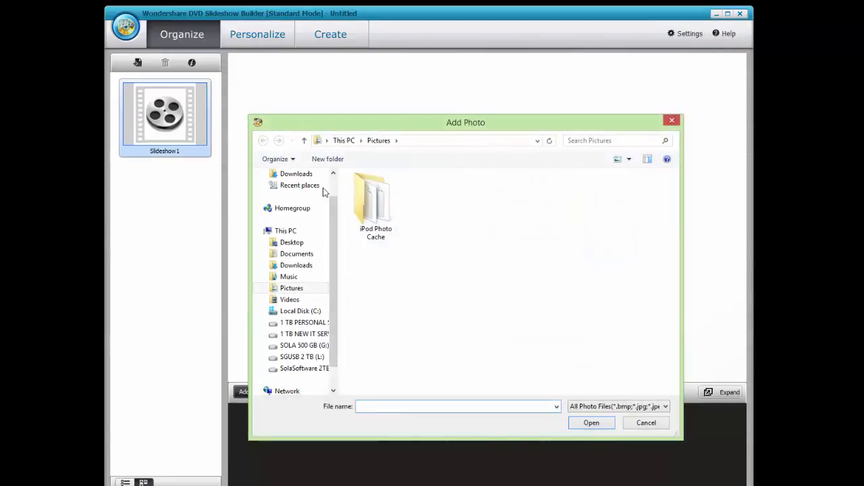
pyautogui.click(292, 242)
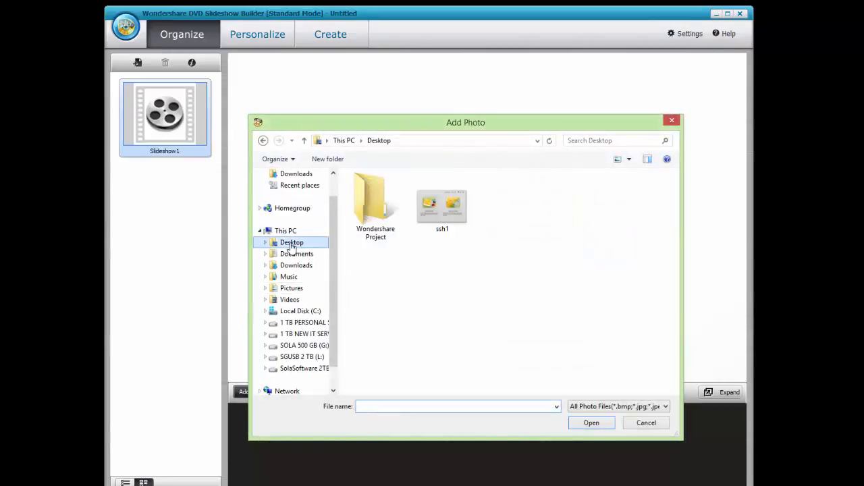
pyautogui.doubleClick(377, 228)
pyautogui.doubleClick(376, 192)
pyautogui.click(377, 200)
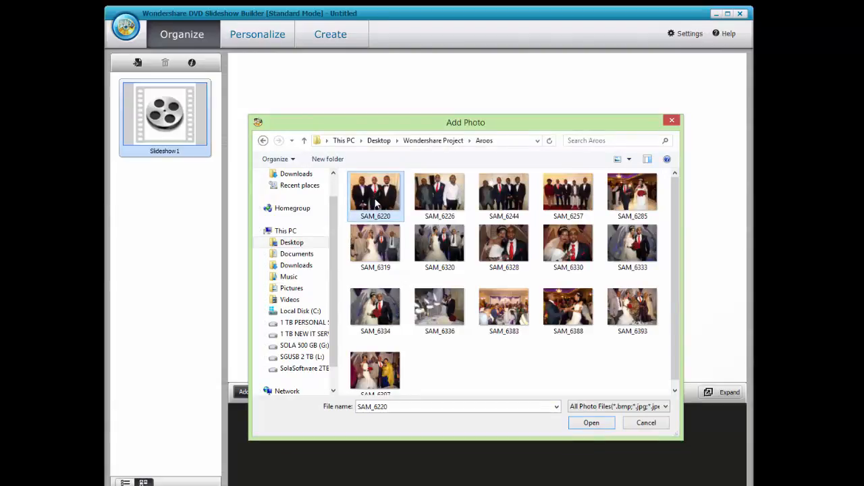
pyautogui.hotkey('ctrl', 'a')
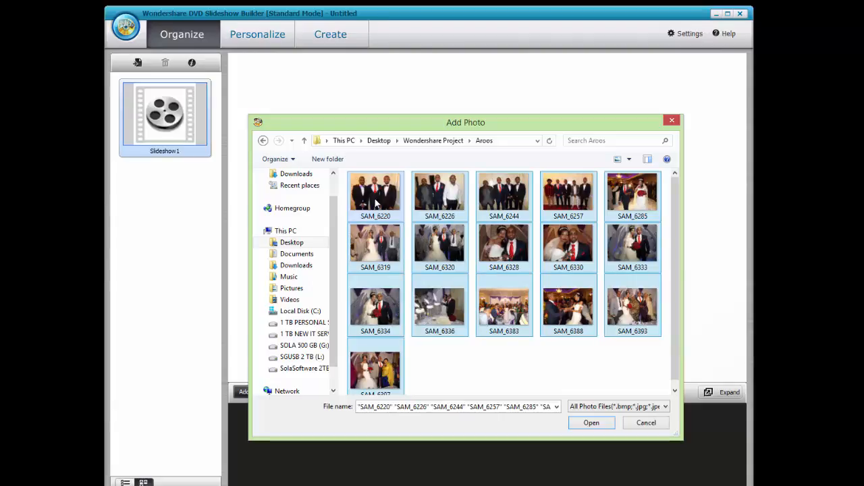
pyautogui.click(588, 424)
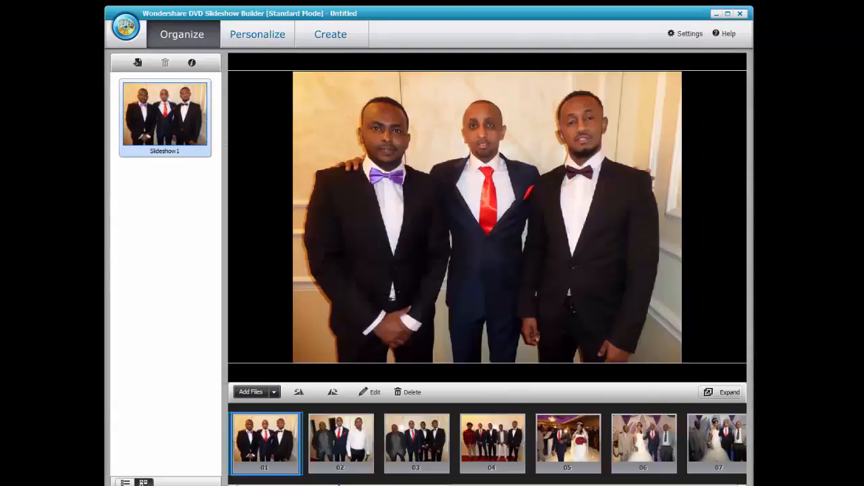
# Preview photos 02 through 07 in the strip, then move to the Personalize stage.
pyautogui.click(341, 454)
pyautogui.click(421, 450)
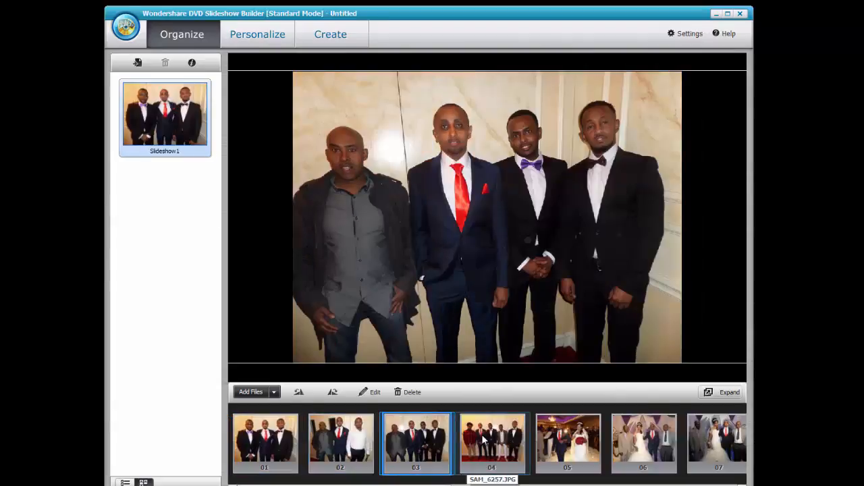
pyautogui.click(482, 434)
pyautogui.click(555, 439)
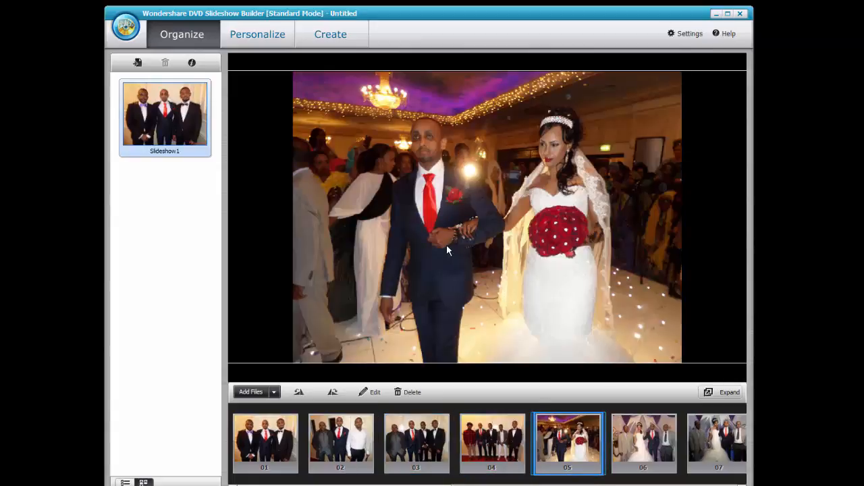
pyautogui.click(650, 449)
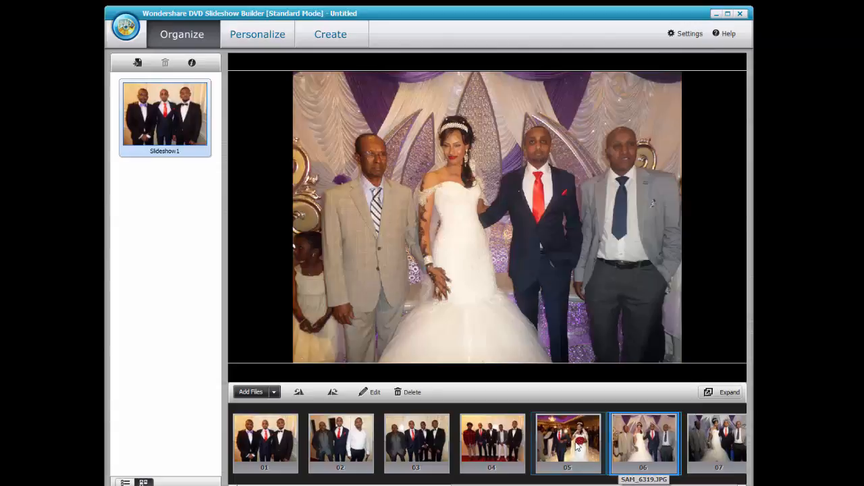
pyautogui.click(579, 447)
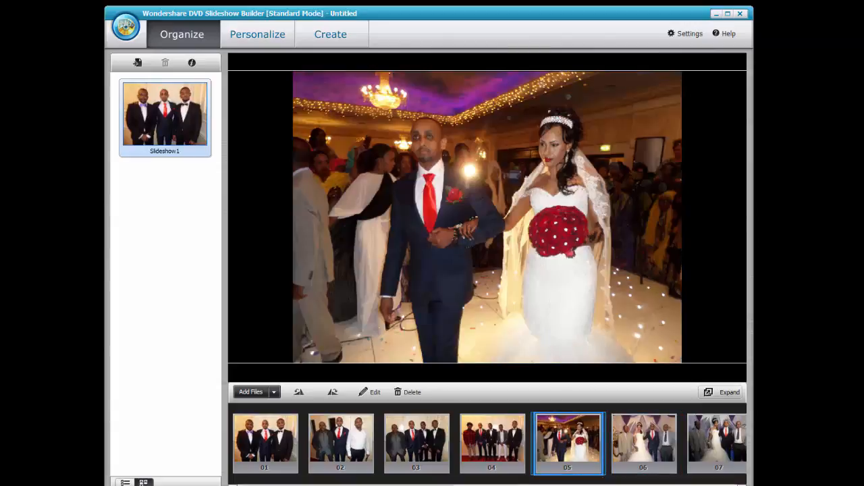
pyautogui.click(711, 432)
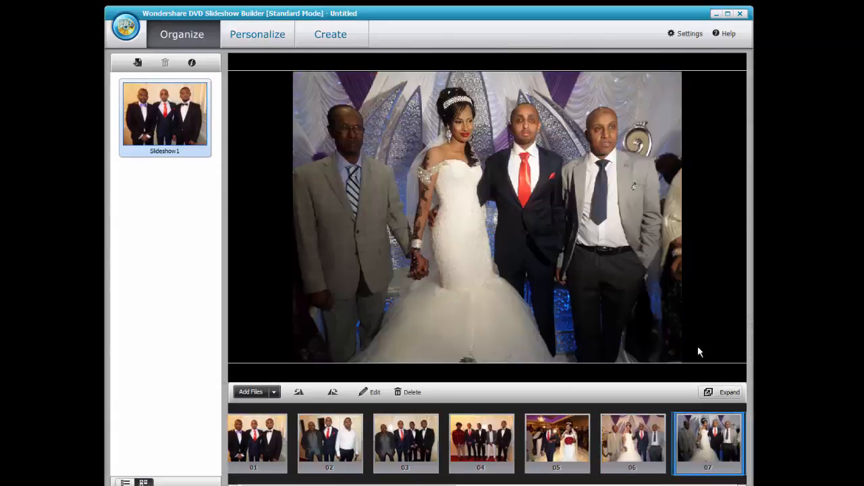
pyautogui.scroll(-3, 406, 443)
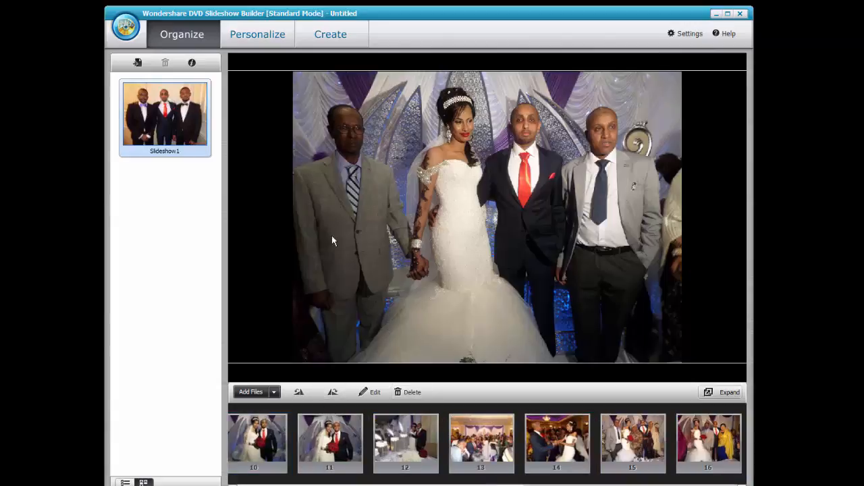
pyautogui.click(257, 37)
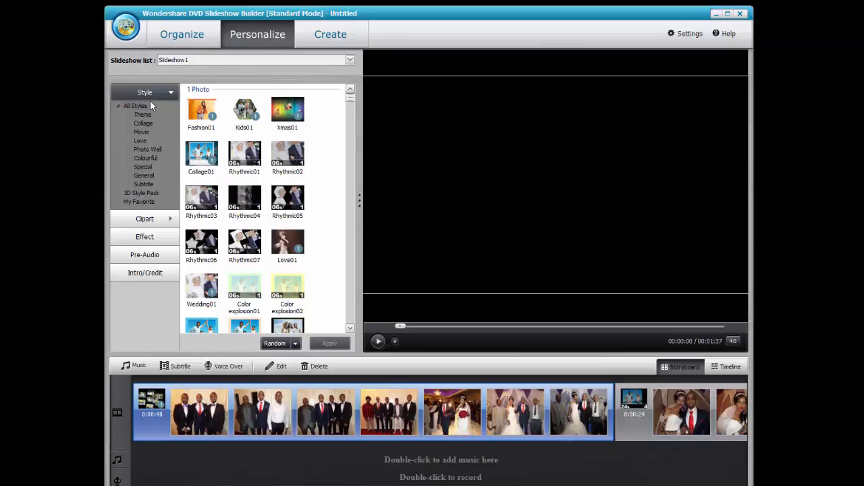
# Show the 3D Style Pack styles and select the bride photo in the storyboard.
pyautogui.click(117, 107)
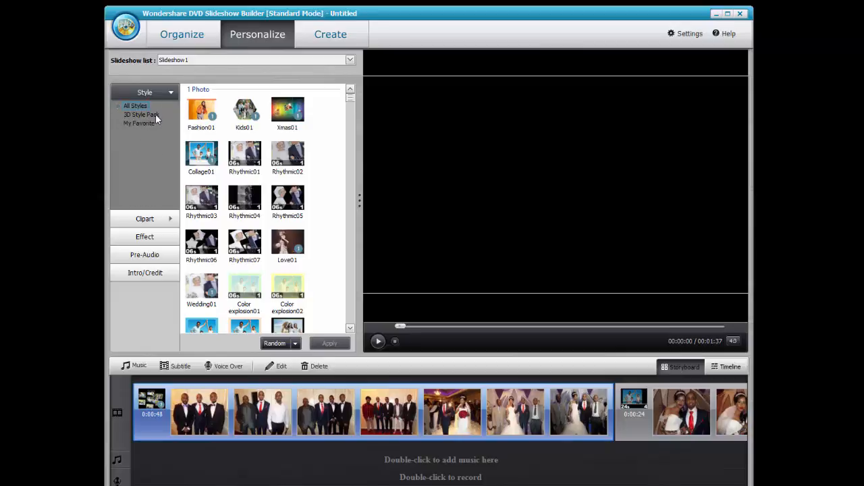
pyautogui.click(126, 116)
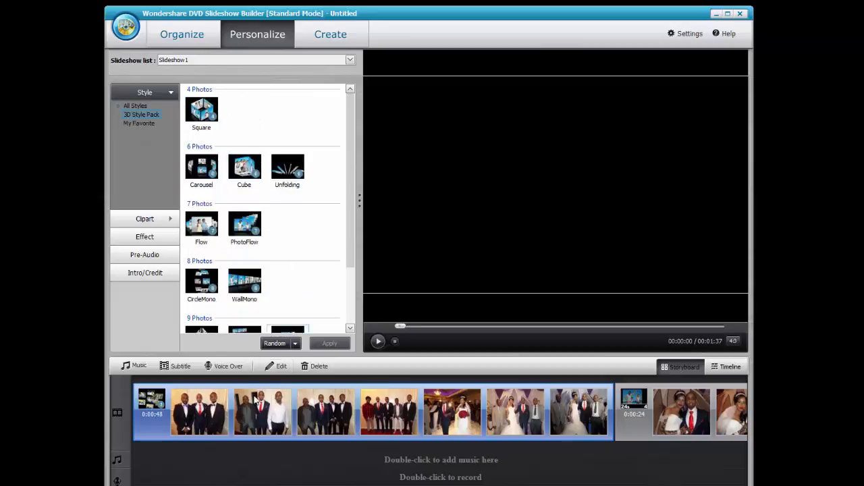
pyautogui.click(470, 422)
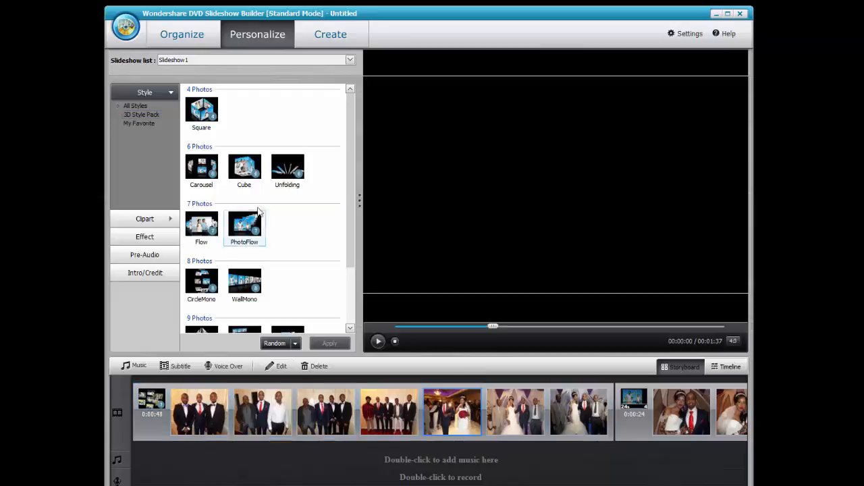
pyautogui.click(248, 172)
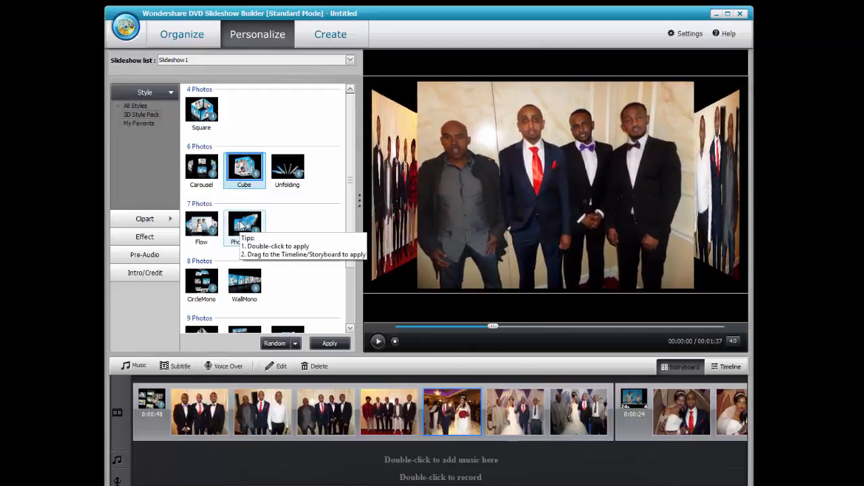
# Try PhotoFlow and CircleMono, settling on WallMono for the opening photos.
pyautogui.doubleClick(243, 226)
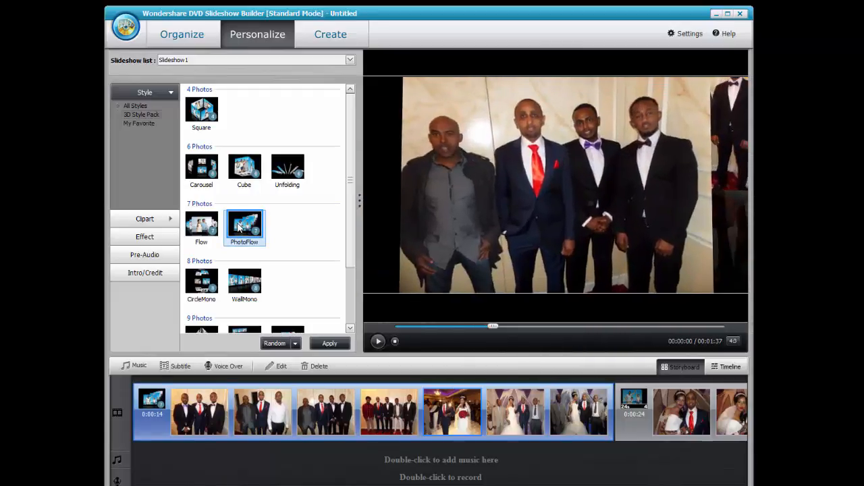
pyautogui.doubleClick(211, 285)
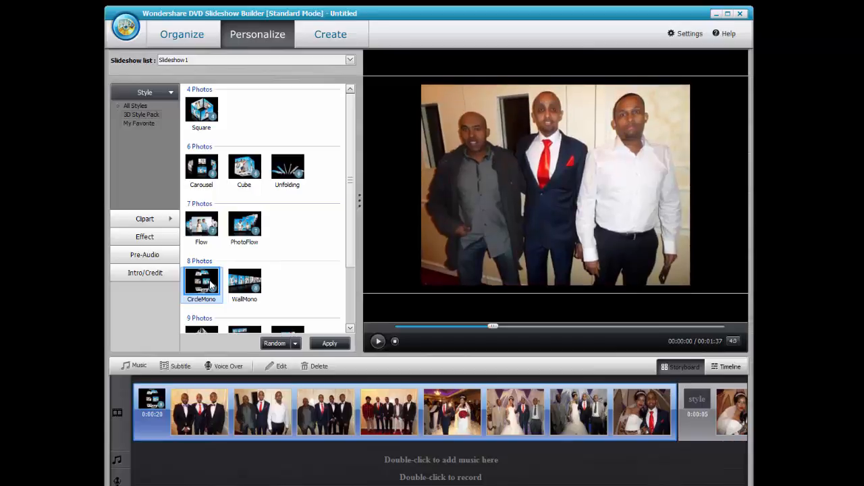
pyautogui.doubleClick(243, 290)
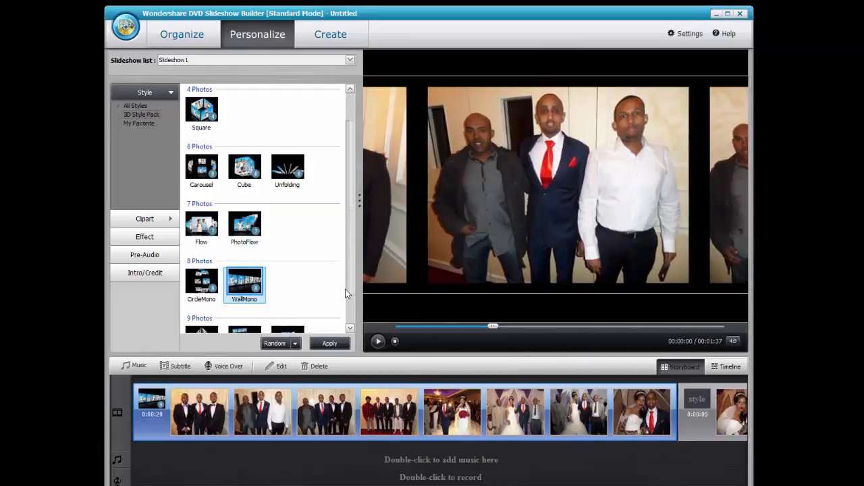
pyautogui.click(349, 329)
pyautogui.click(350, 329)
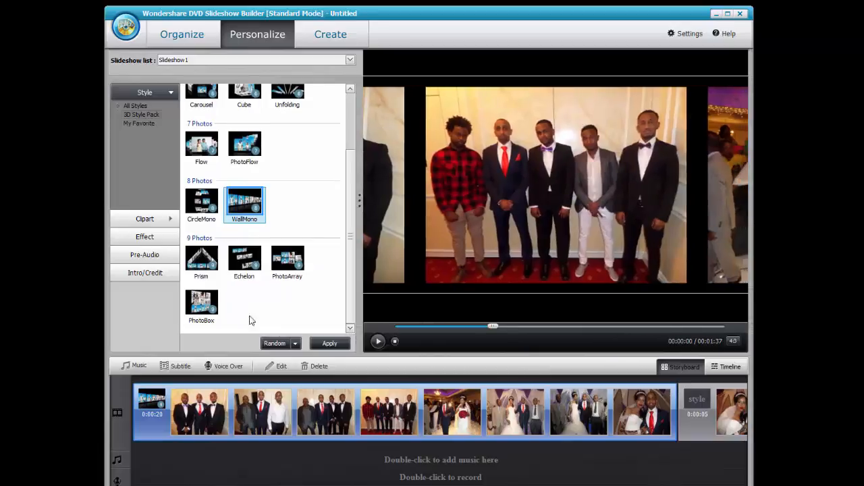
# Try the PhotoBox, Echelon and PhotoArray 3D styles on the opening photos.
pyautogui.doubleClick(196, 302)
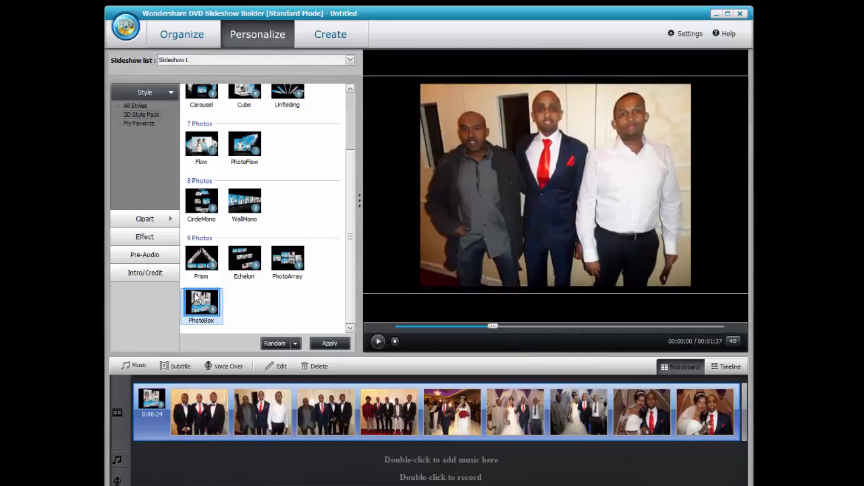
pyautogui.click(234, 265)
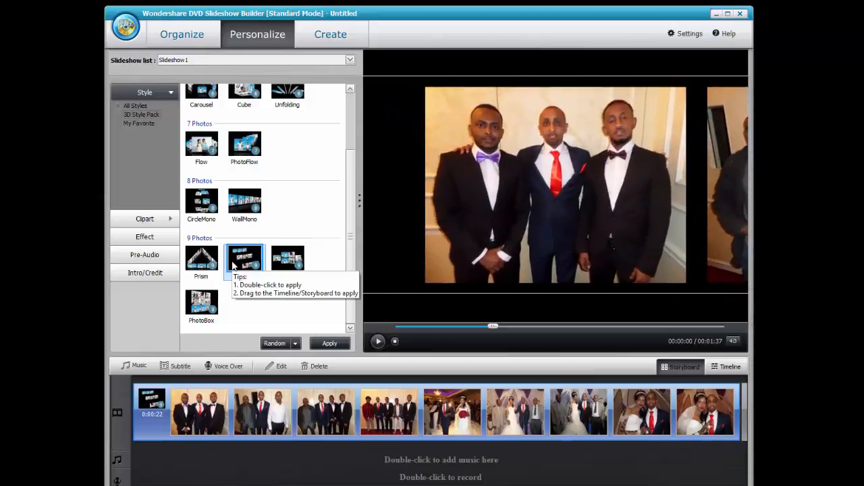
pyautogui.click(287, 260)
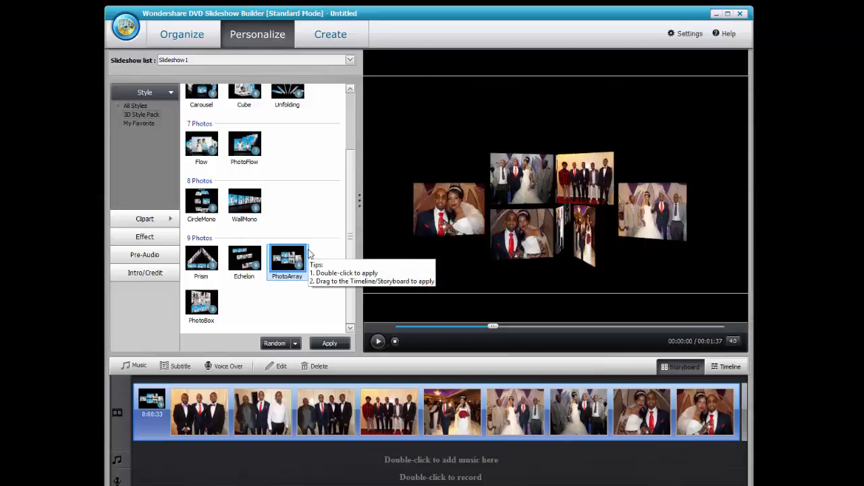
# From the Theme category, try Cartoon03 and Cartoon08, then apply Kids04 to the opening photos.
pyautogui.click(119, 106)
pyautogui.click(142, 115)
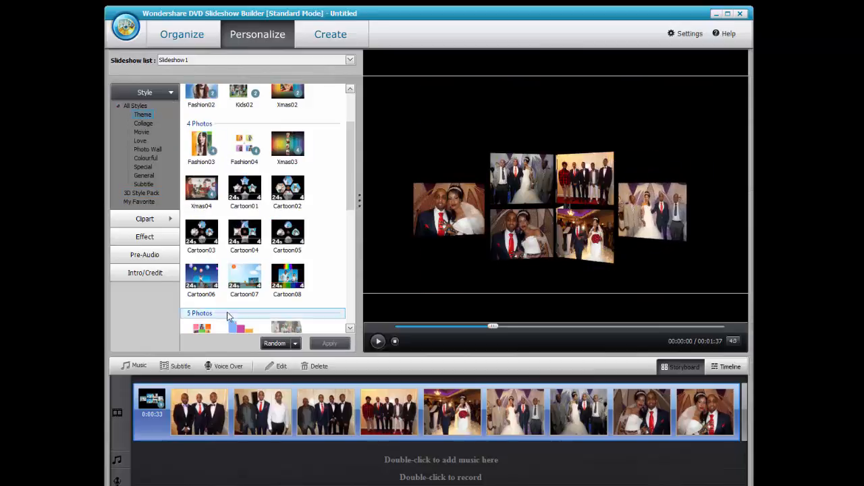
pyautogui.doubleClick(203, 231)
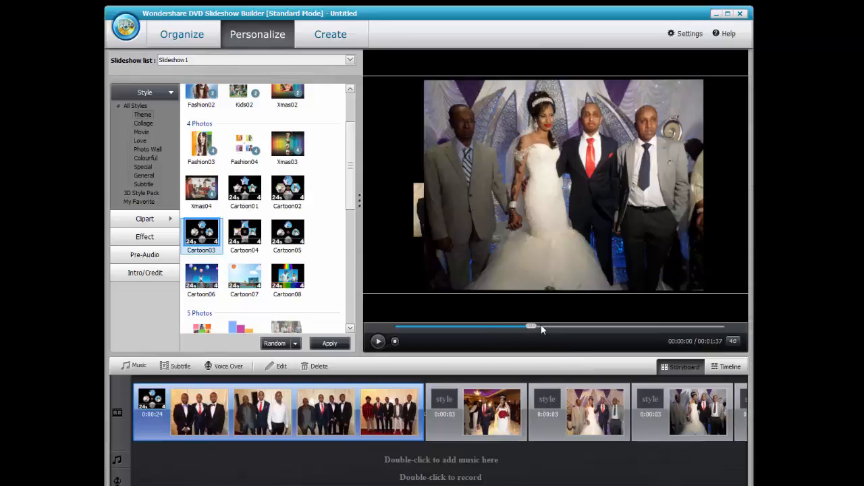
pyautogui.click(427, 327)
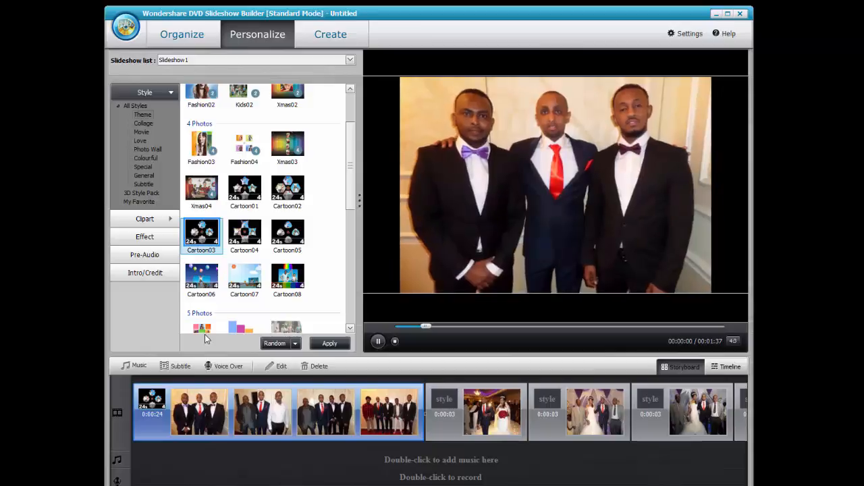
pyautogui.doubleClick(296, 287)
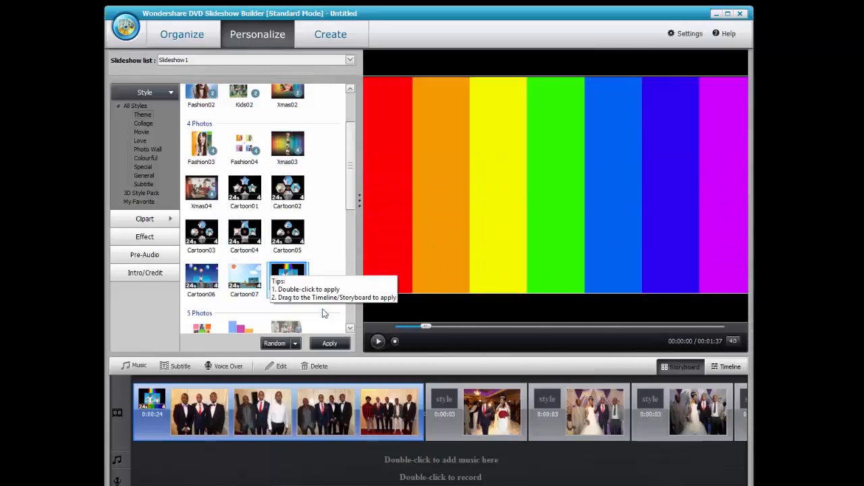
pyautogui.scroll(-3, 351, 329)
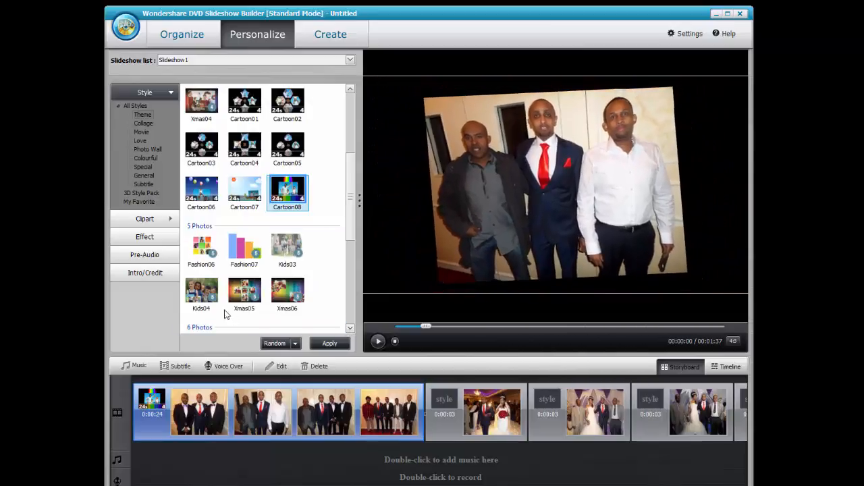
pyautogui.doubleClick(212, 299)
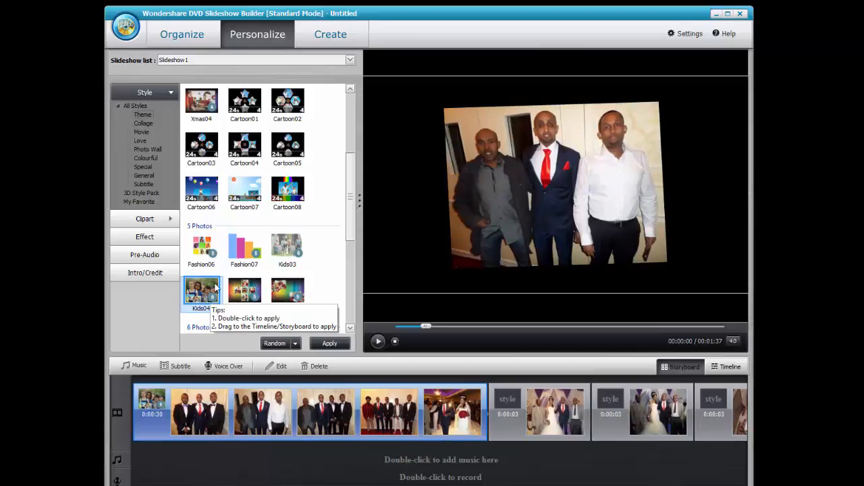
# Browse Collage, Movie and Love styles, try Rhythmic15, then drag Rhythmic13 onto the opening group.
pyautogui.click(144, 122)
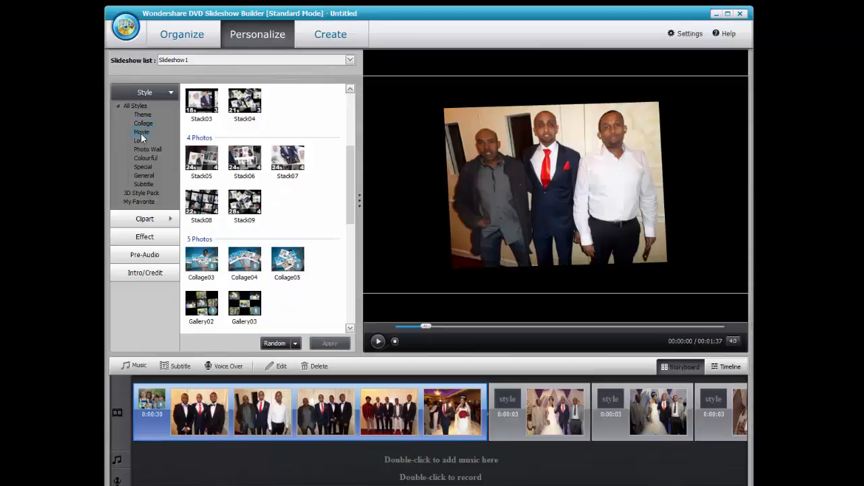
pyautogui.click(142, 132)
pyautogui.click(140, 142)
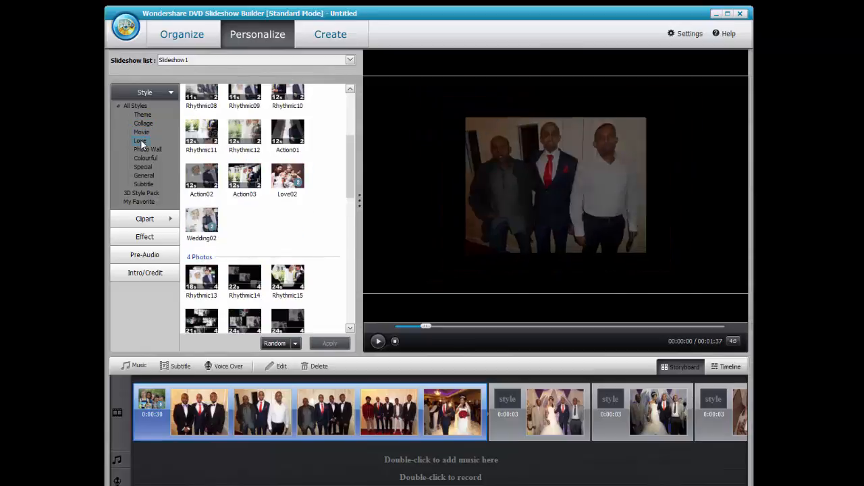
pyautogui.doubleClick(287, 282)
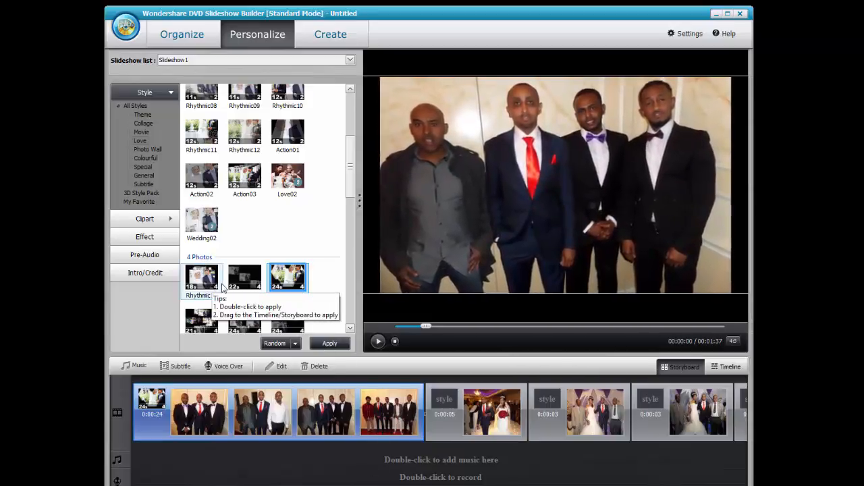
pyautogui.click(201, 283)
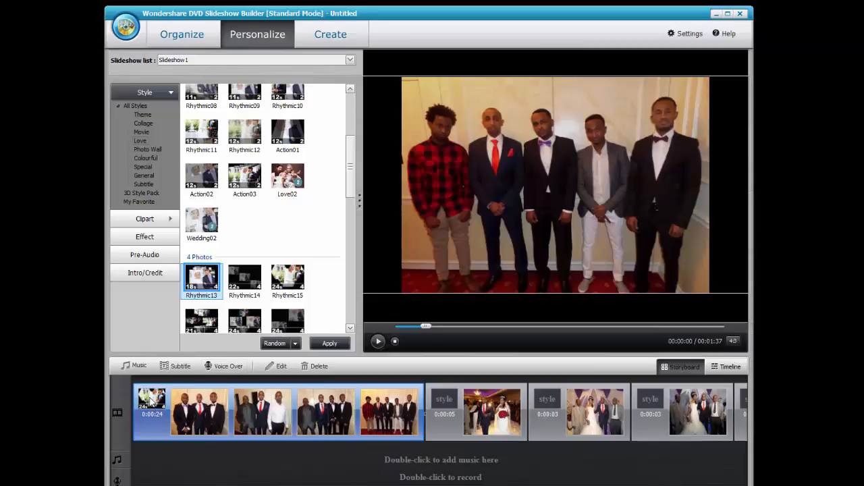
pyautogui.moveTo(152, 400); pyautogui.dragTo(152, 400)
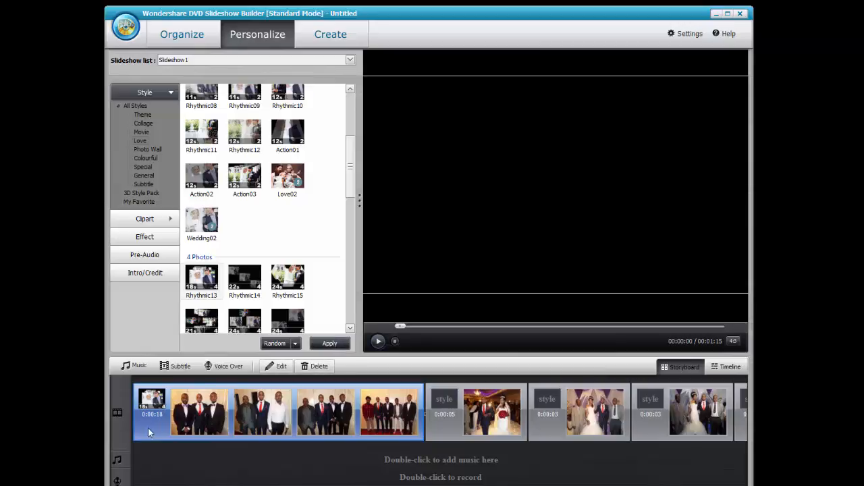
# Move the bride photo to second place, preview, and apply Wedding02 to the opening photos.
pyautogui.click(498, 416)
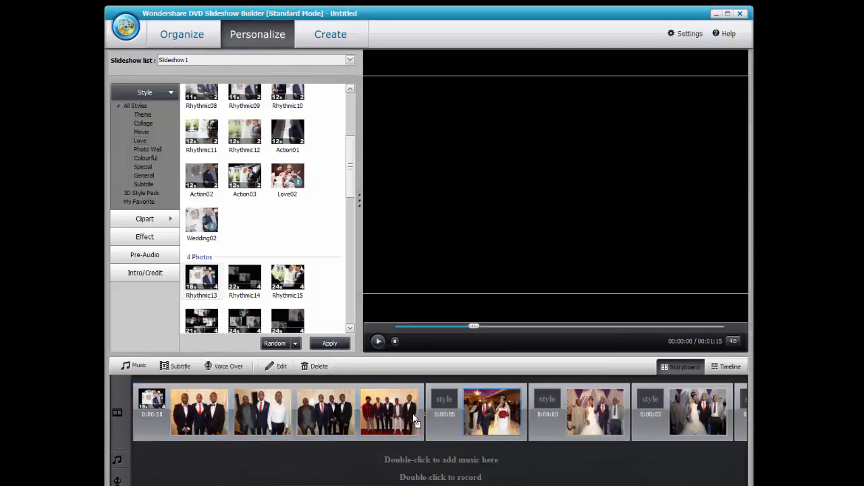
pyautogui.moveTo(214, 422); pyautogui.dragTo(210, 418)
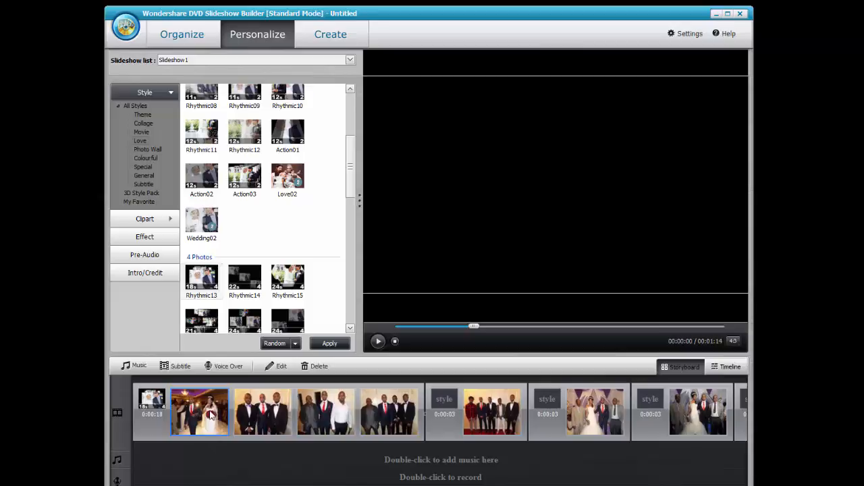
pyautogui.click(378, 342)
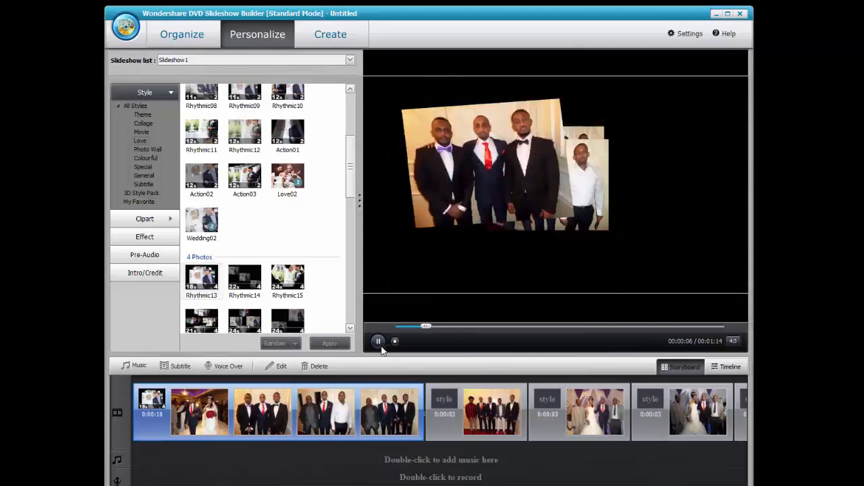
pyautogui.click(350, 329)
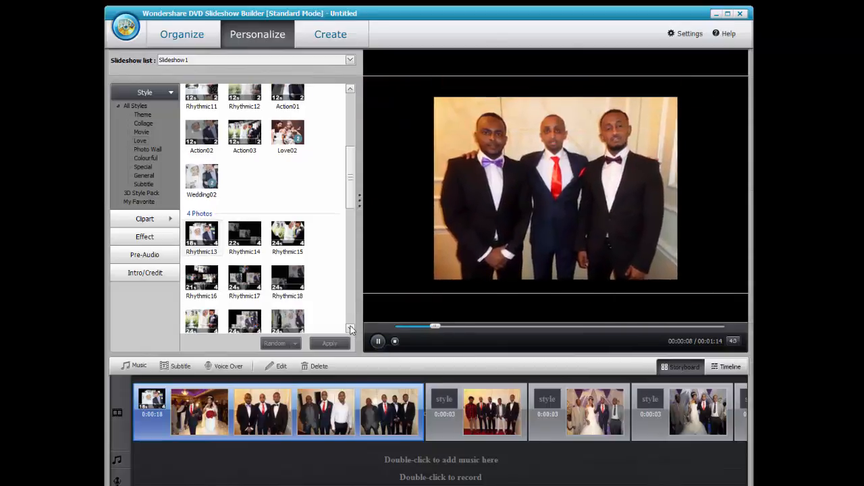
pyautogui.click(350, 329)
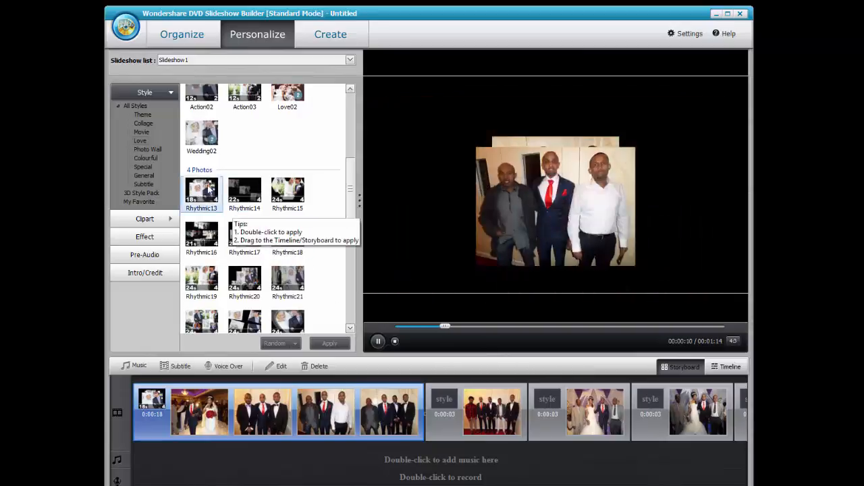
pyautogui.doubleClick(200, 138)
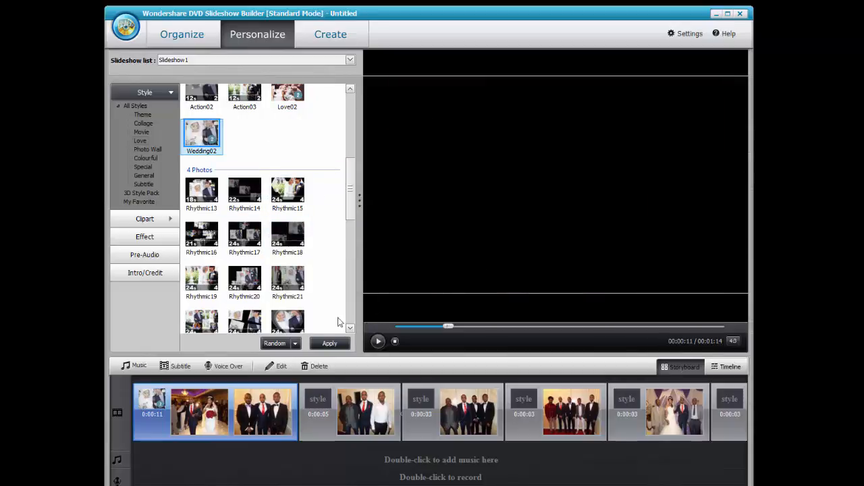
# Scroll the Style list and apply Wedding06 to the opening photos.
pyautogui.scroll(-4, 354, 330)
pyautogui.scroll(-3, 353, 329)
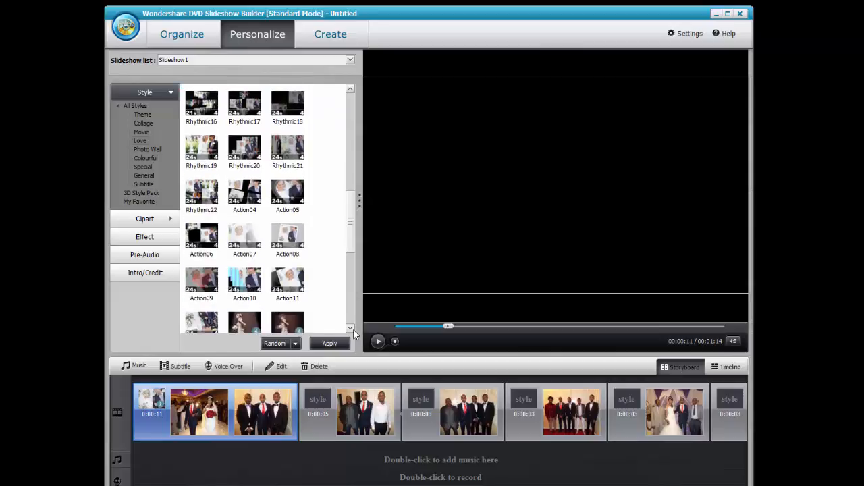
pyautogui.scroll(-3, 354, 329)
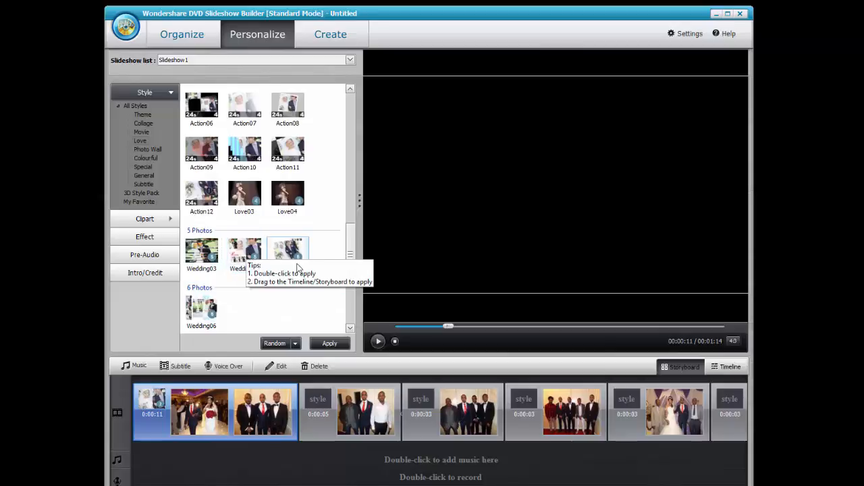
pyautogui.doubleClick(206, 309)
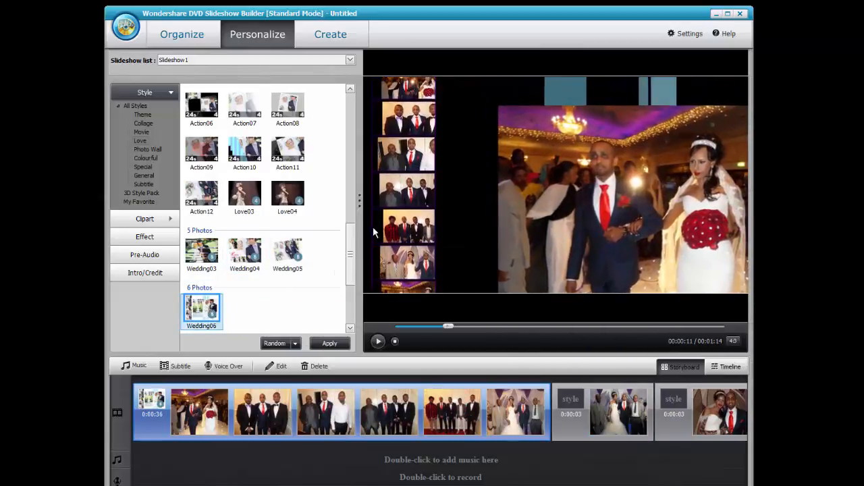
# Browse Clipart, Effect and Pre-Audio, then show the Intro/Credit templates with Slideshow1 kept current.
pyautogui.click(160, 222)
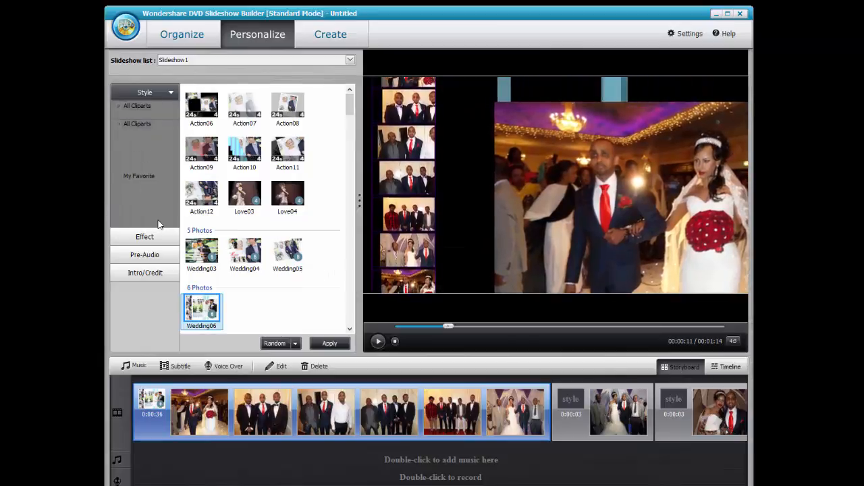
pyautogui.click(156, 236)
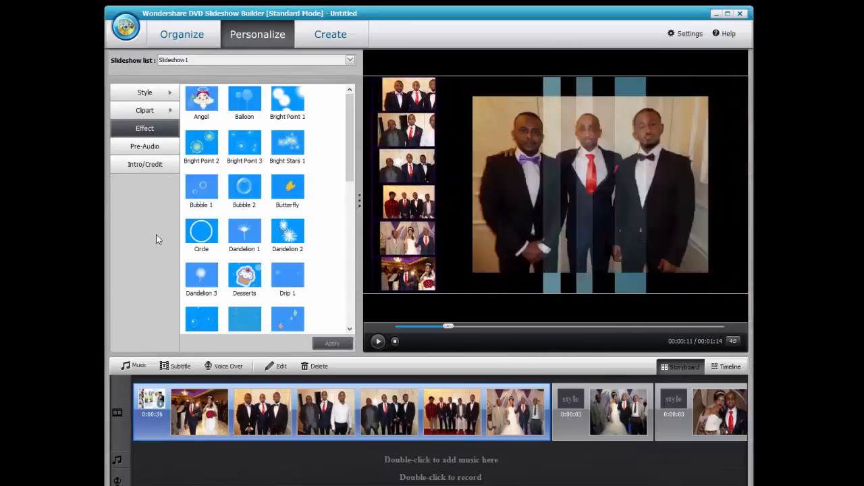
pyautogui.click(135, 148)
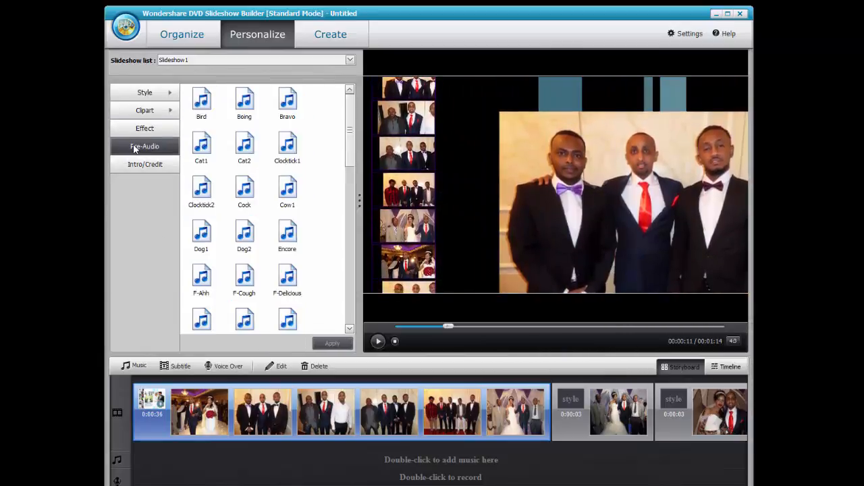
pyautogui.click(148, 167)
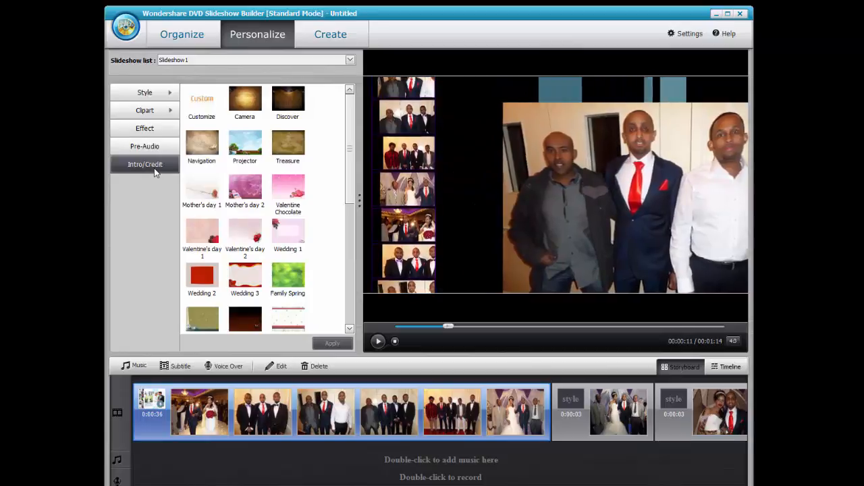
pyautogui.click(178, 56)
pyautogui.click(179, 68)
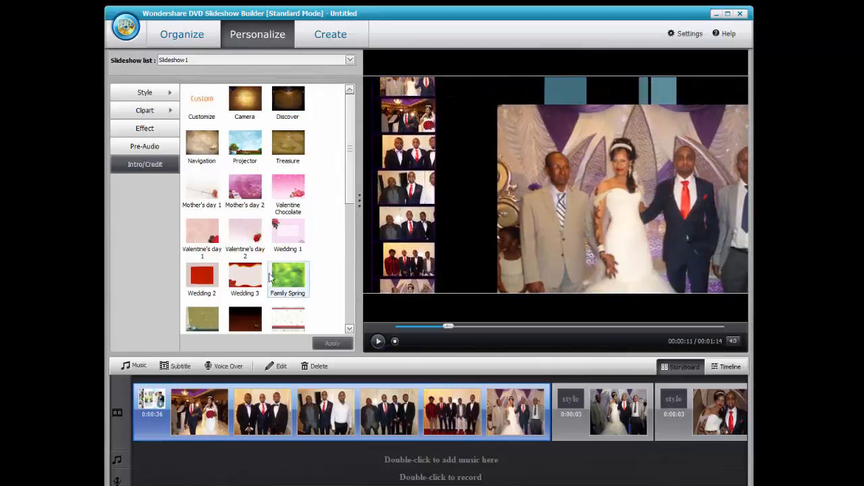
# Title the Wedding 3 intro with the couple's names, nudge it down-left, preview, and confirm it.
pyautogui.doubleClick(241, 284)
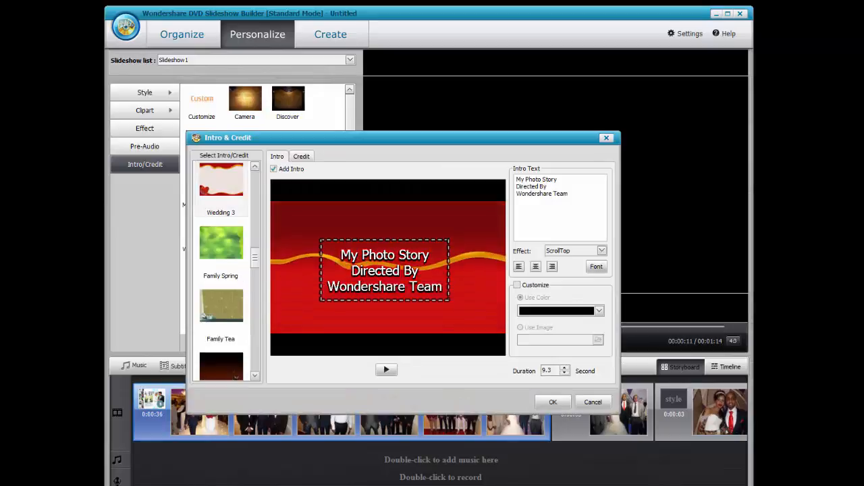
pyautogui.moveTo(576, 210); pyautogui.dragTo(391, 176)
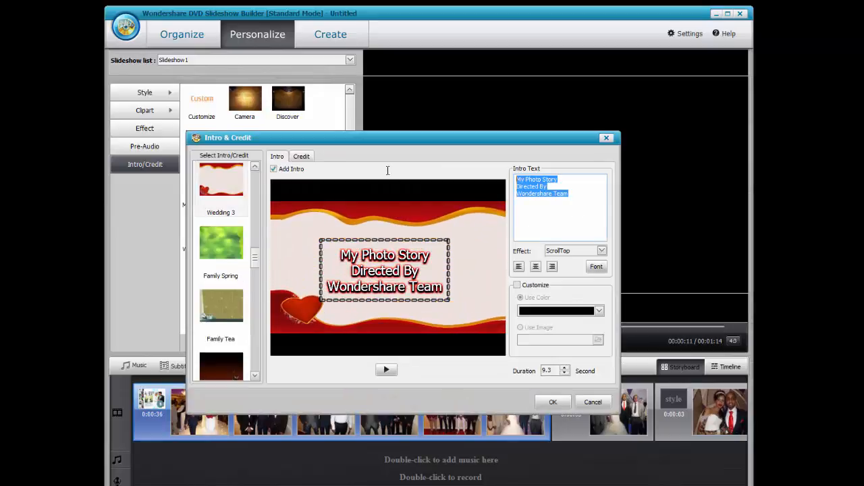
pyautogui.write('Ar')
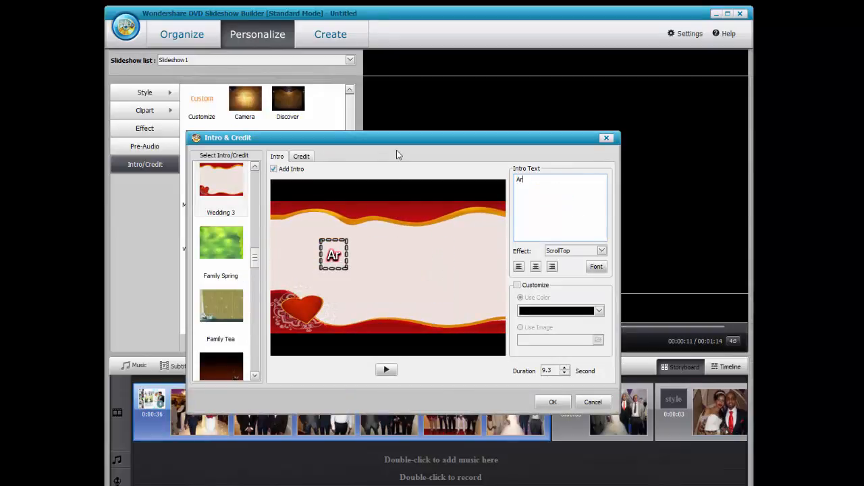
pyautogui.write('ooka Maxamed ')
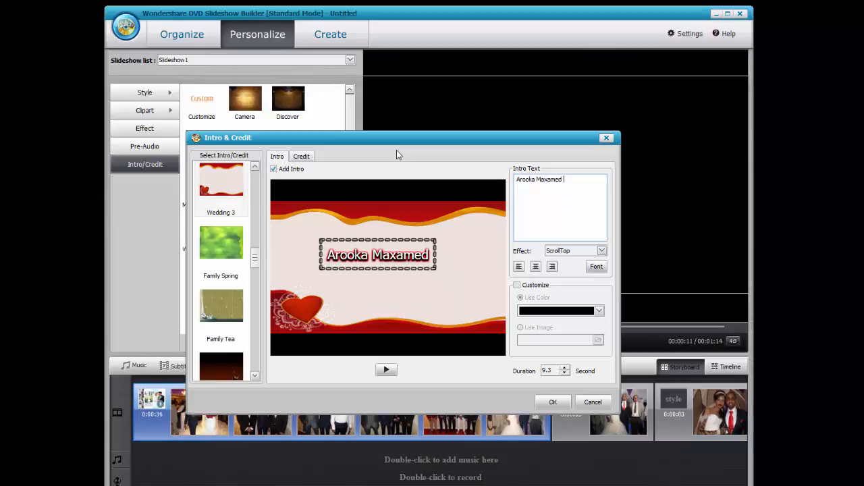
pyautogui.write('& Idil')
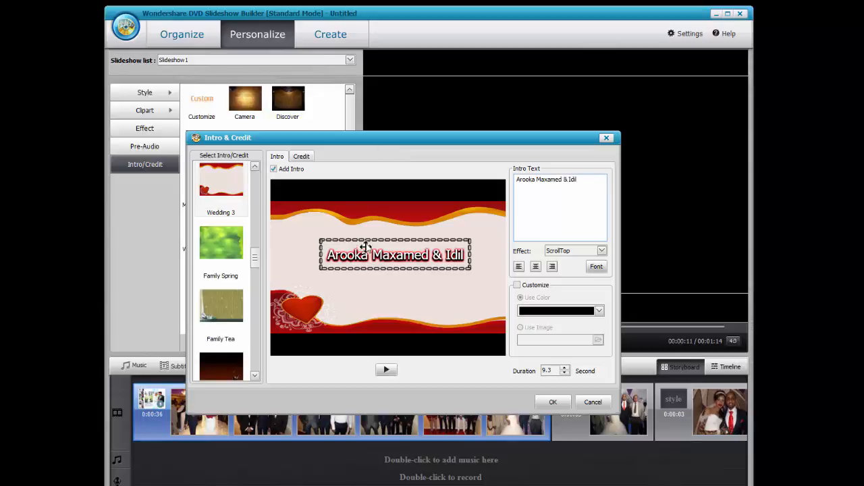
pyautogui.moveTo(363, 255); pyautogui.dragTo(355, 262)
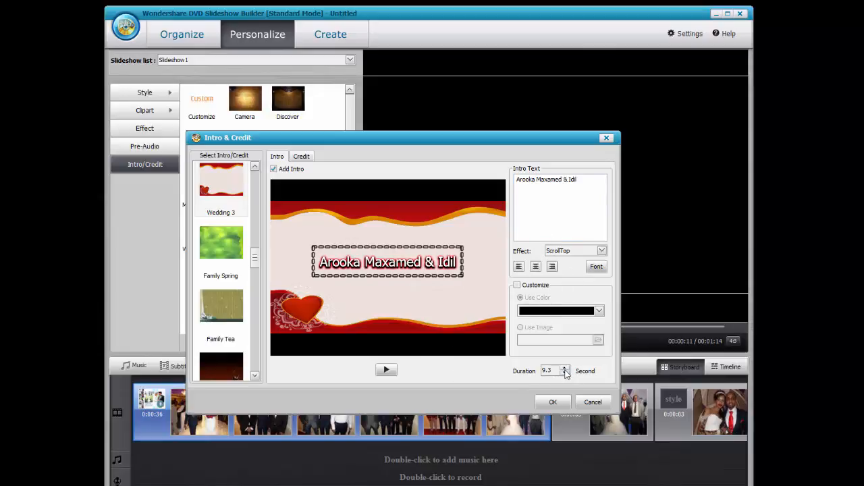
pyautogui.click(396, 371)
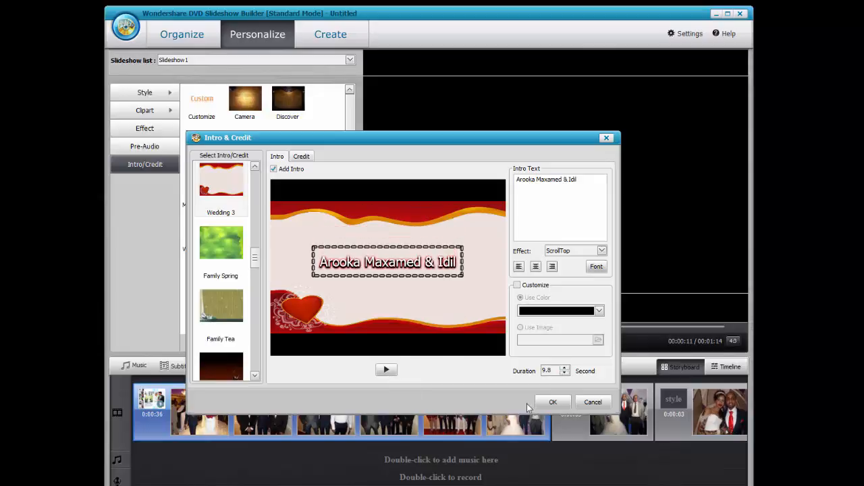
pyautogui.click(551, 402)
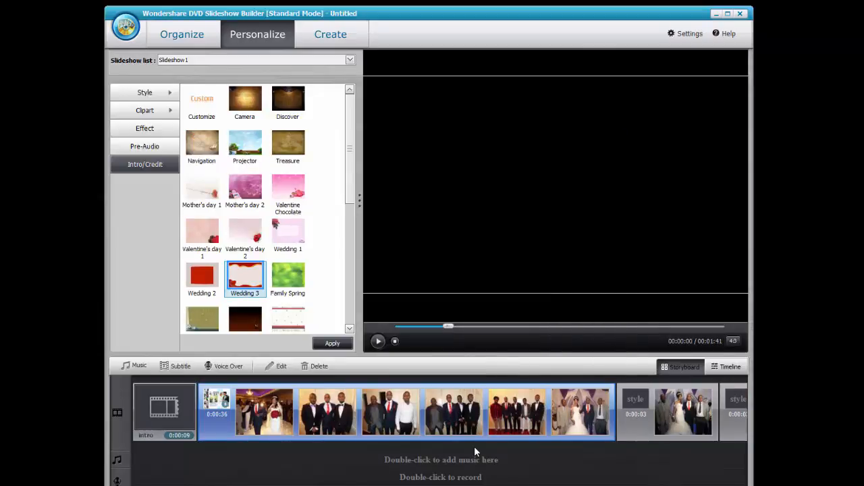
# Switch to the timeline layout and play the slideshow from the new Wedding 3 intro.
pyautogui.click(377, 342)
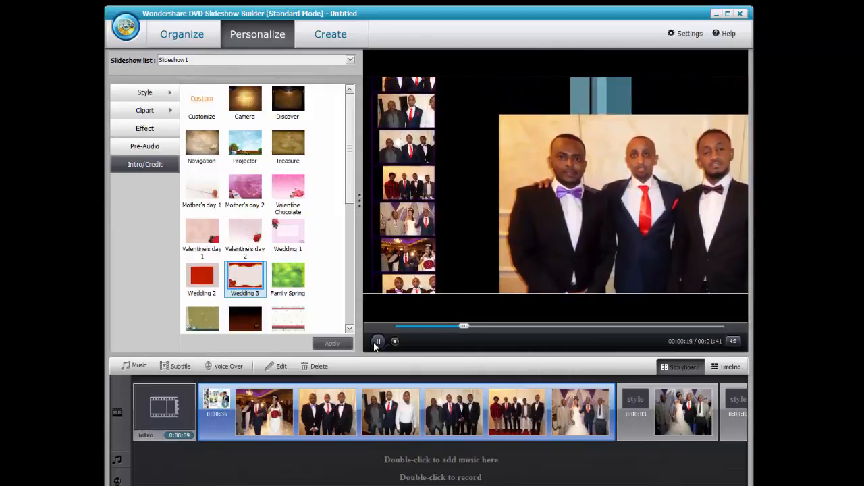
pyautogui.click(725, 367)
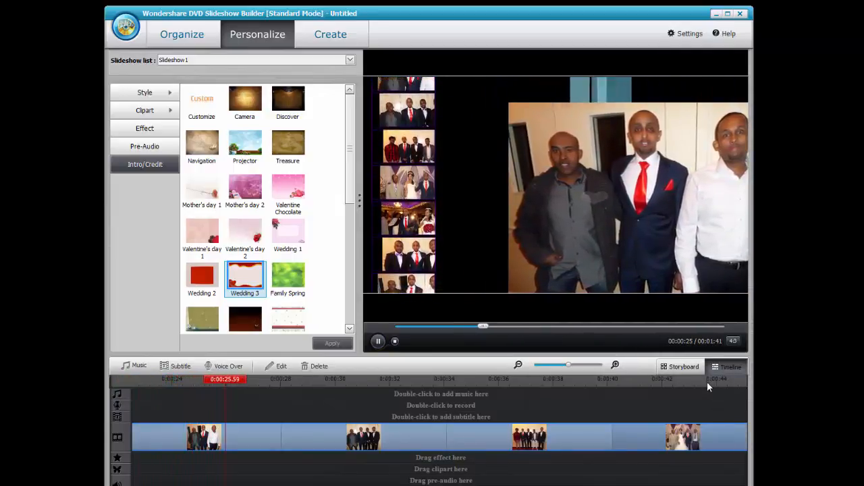
pyautogui.moveTo(477, 329); pyautogui.dragTo(454, 322)
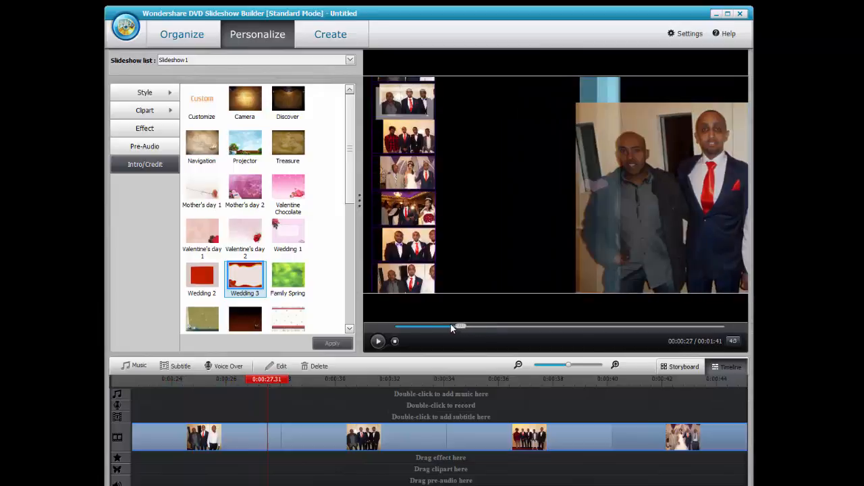
pyautogui.click(332, 343)
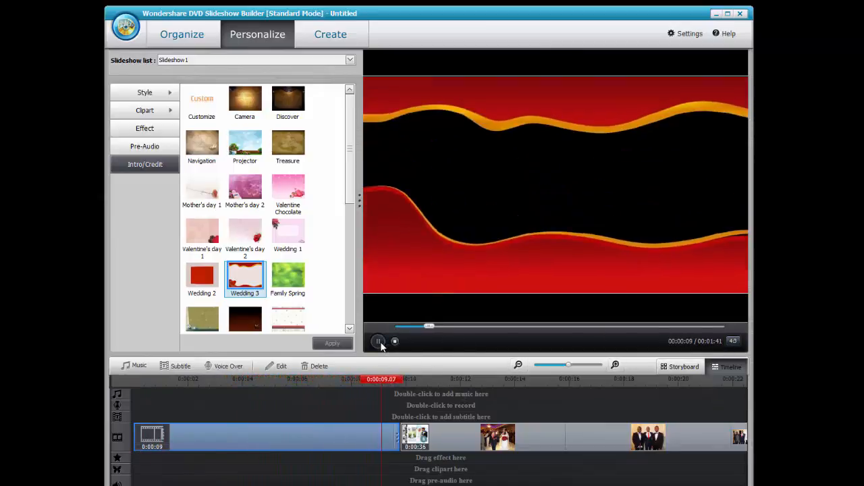
# Insert the missing 's' into the first name in the intro title text.
pyautogui.click(381, 442)
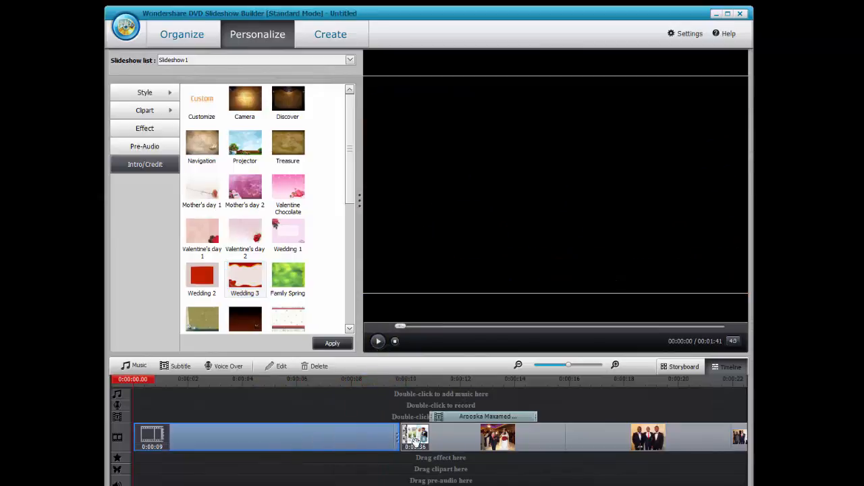
pyautogui.doubleClick(266, 443)
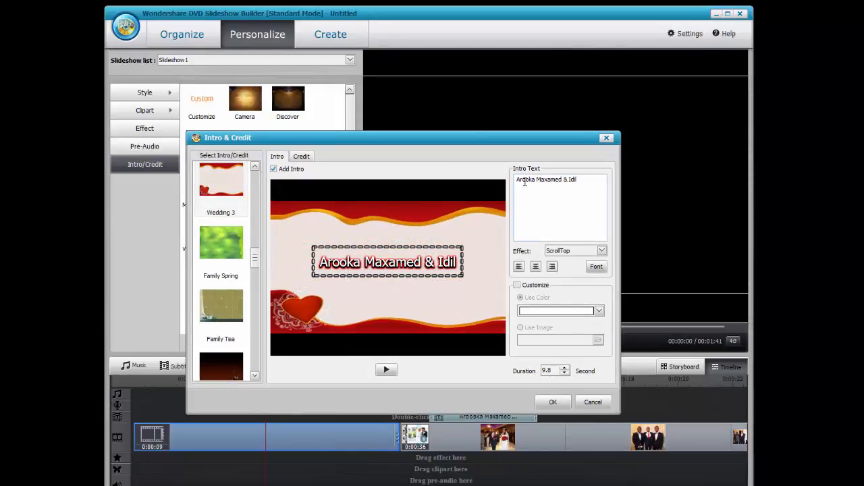
pyautogui.write('s')
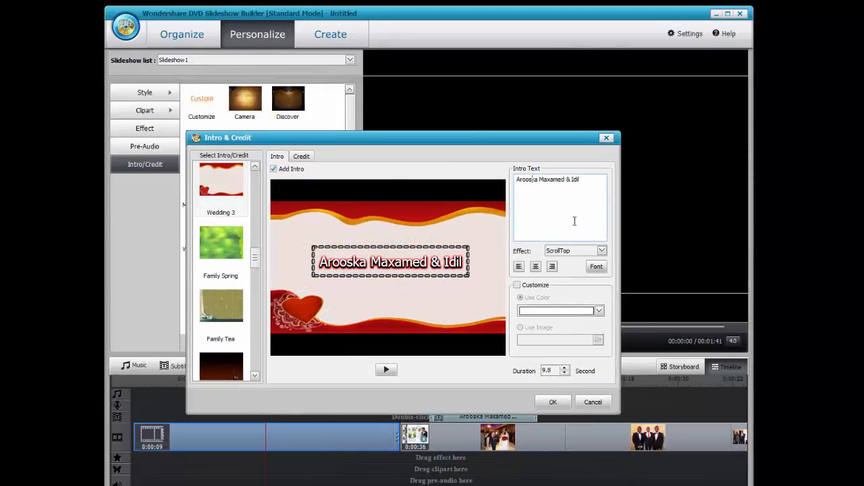
pyautogui.click(550, 401)
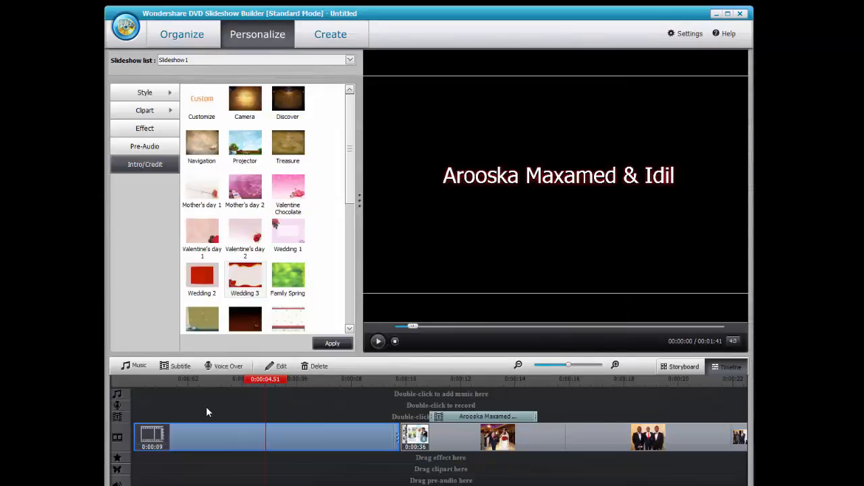
# Add Aroos.mp3 as background music and play the slideshow with it.
pyautogui.click(137, 367)
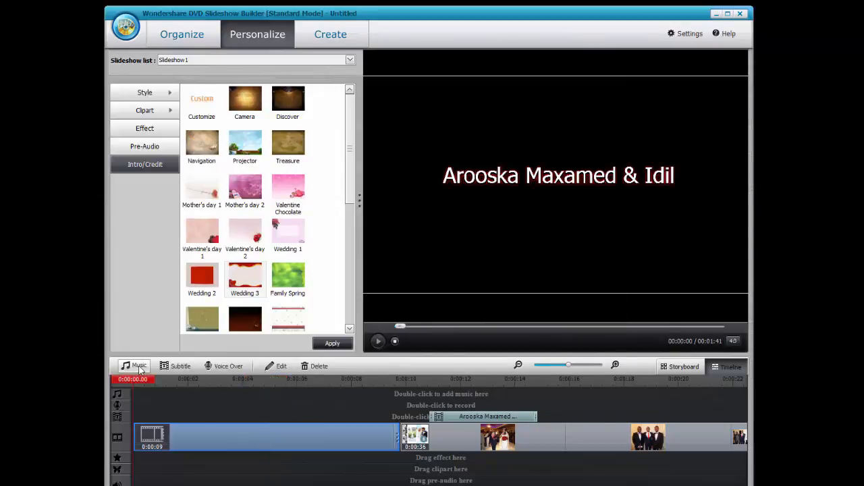
pyautogui.doubleClick(368, 224)
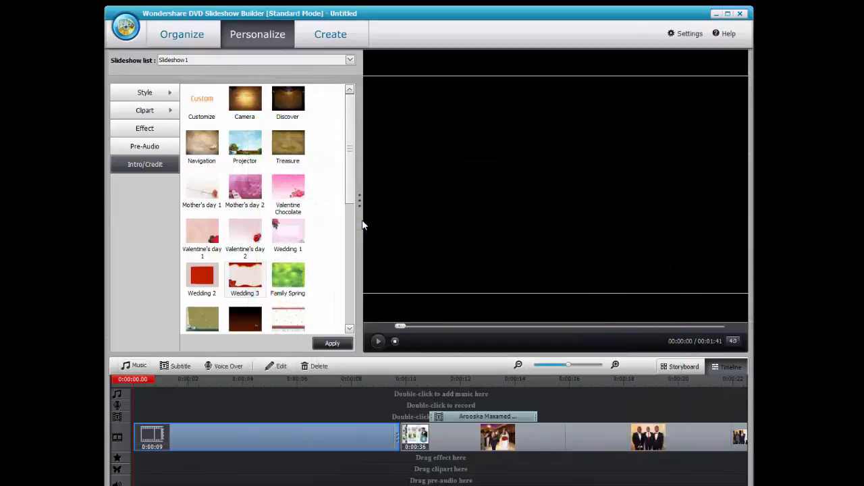
pyautogui.click(377, 342)
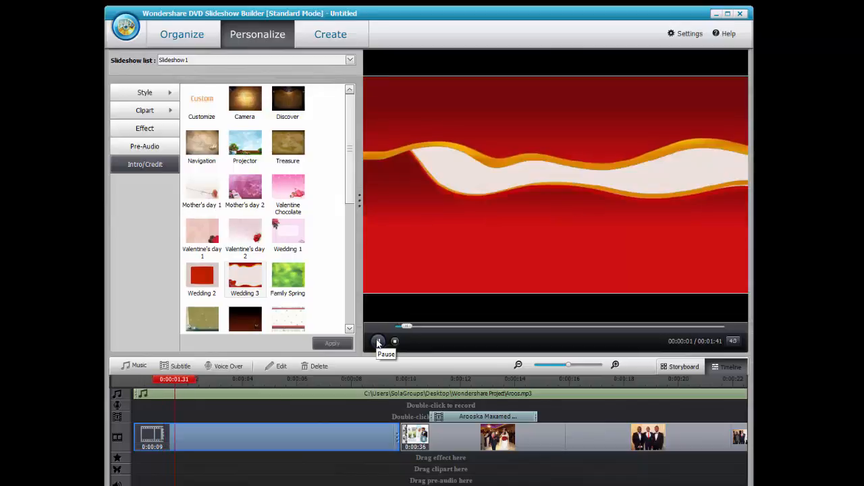
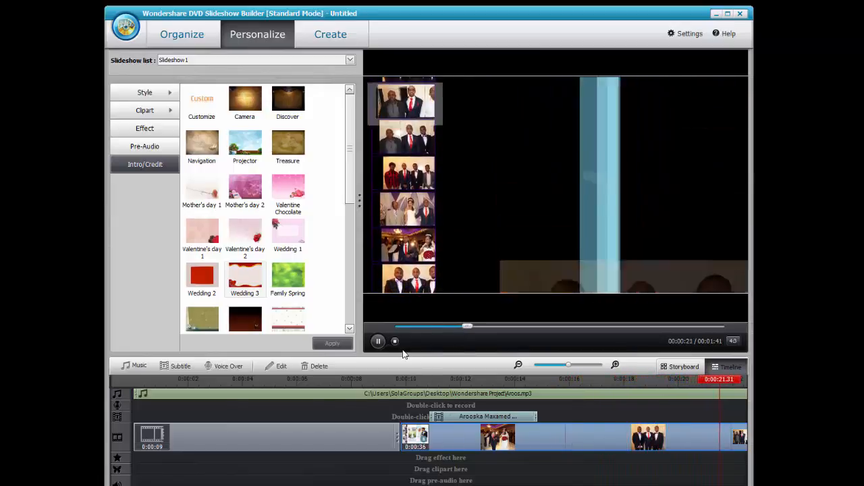
# Pause the slideshow preview and go to the Create stage showing the 'My Photo DVD' menu.
pyautogui.click(379, 341)
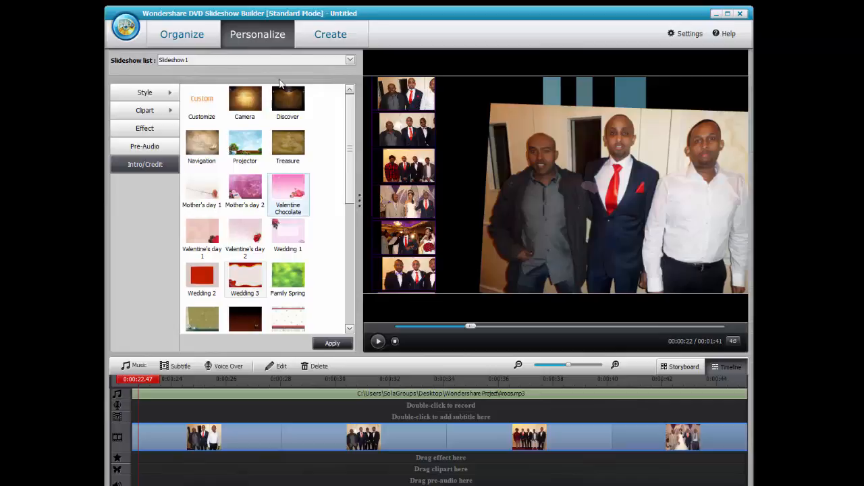
pyautogui.click(326, 41)
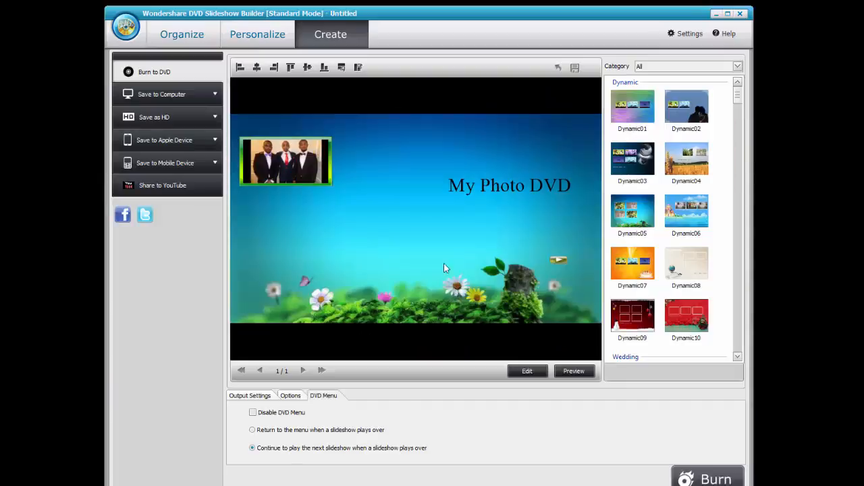
# Replace the 'My Photo DVD' title with the couple's names and drag it to the menu centre.
pyautogui.doubleClick(494, 186)
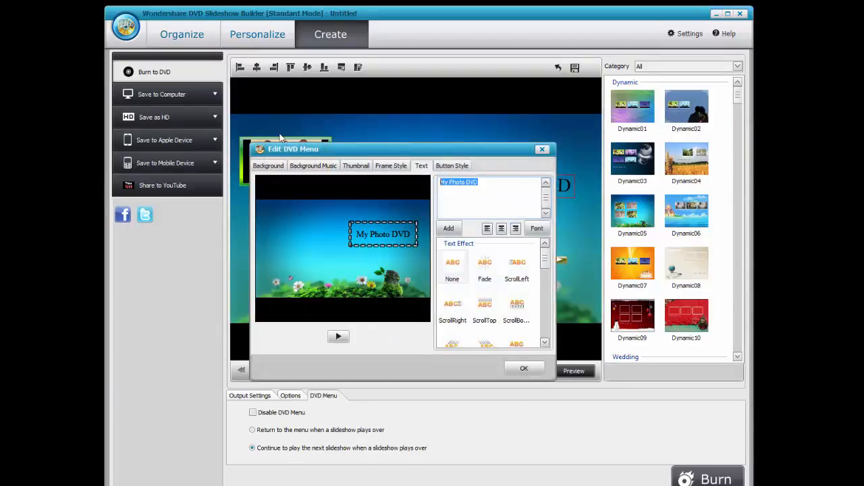
pyautogui.write('Arooska')
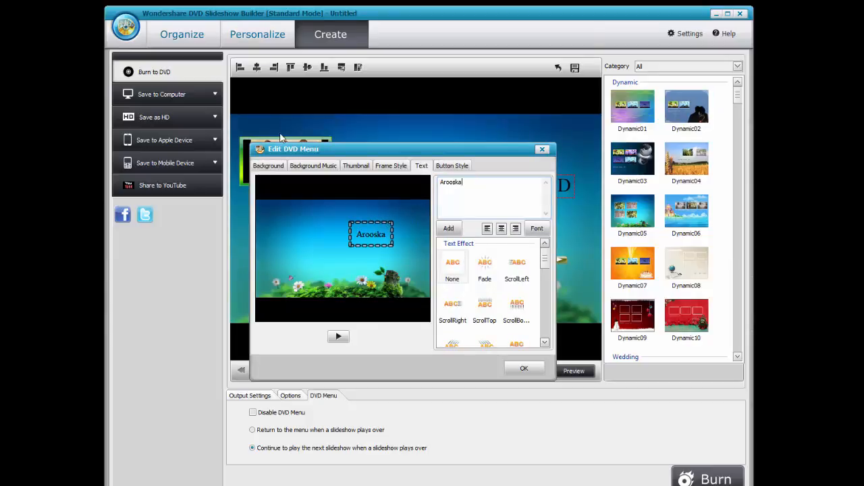
pyautogui.write(' Maxamed & Idil')
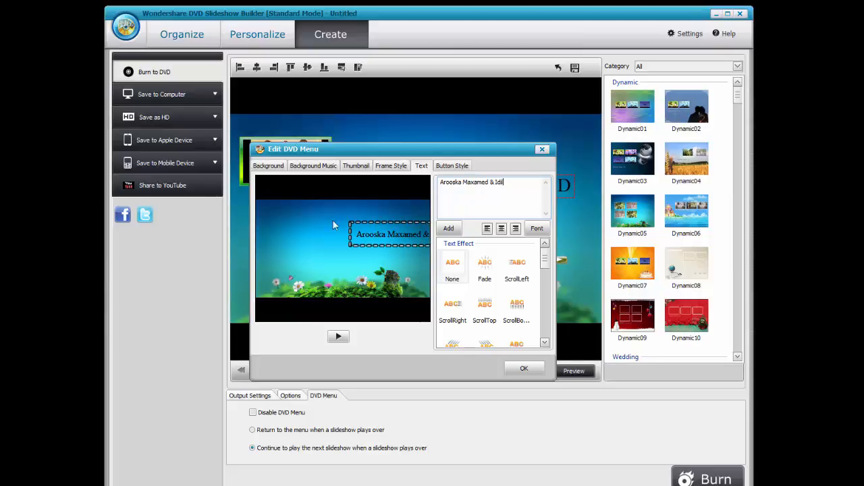
pyautogui.click(369, 233)
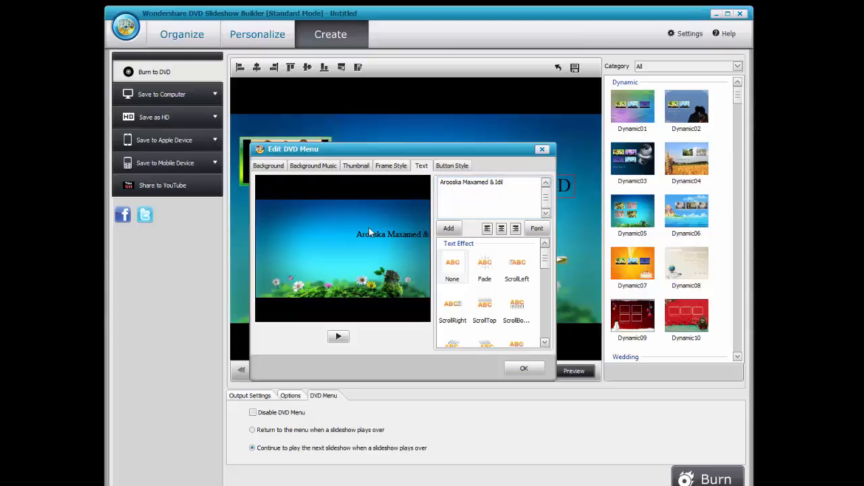
pyautogui.moveTo(372, 239); pyautogui.dragTo(319, 235)
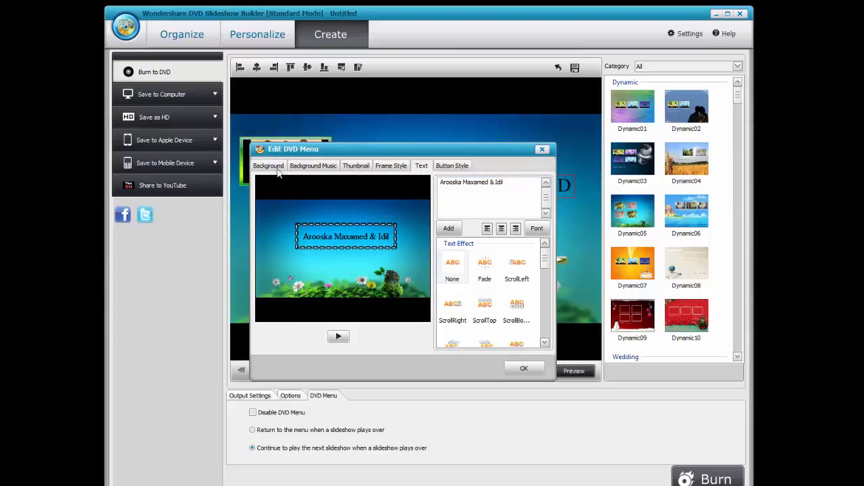
# Try the menu background options, keep the default video background, and check the menu music.
pyautogui.click(277, 166)
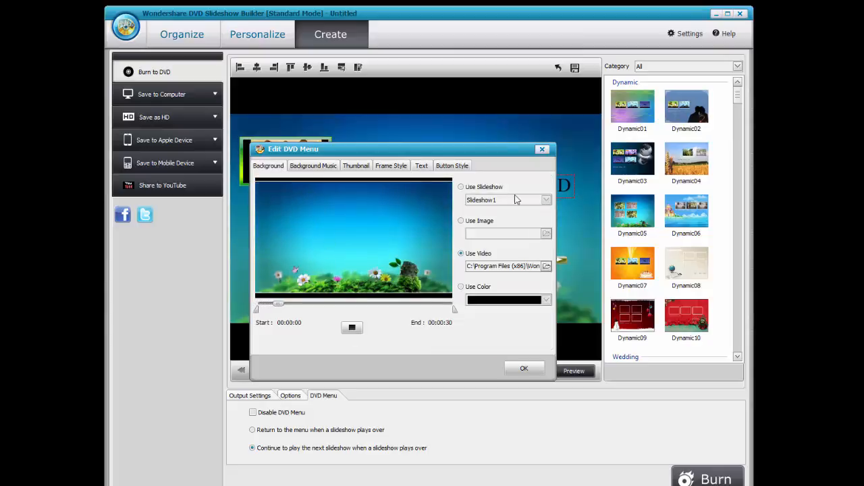
pyautogui.click(462, 188)
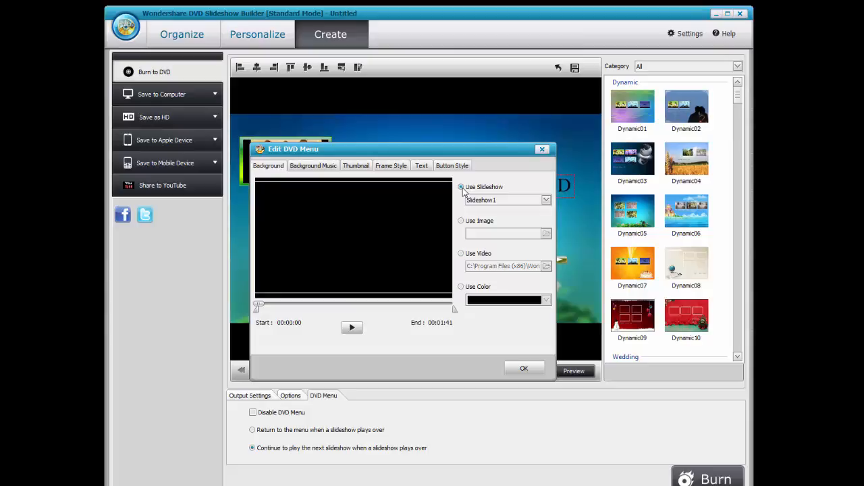
pyautogui.click(462, 221)
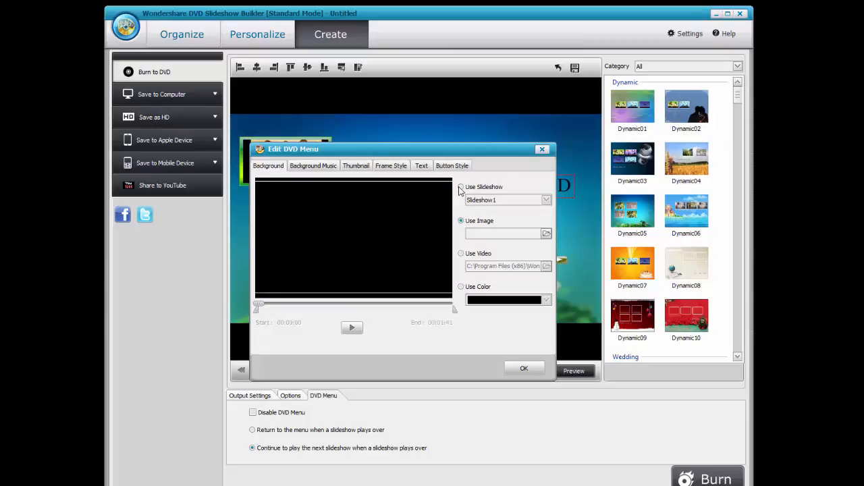
pyautogui.click(462, 187)
pyautogui.click(462, 254)
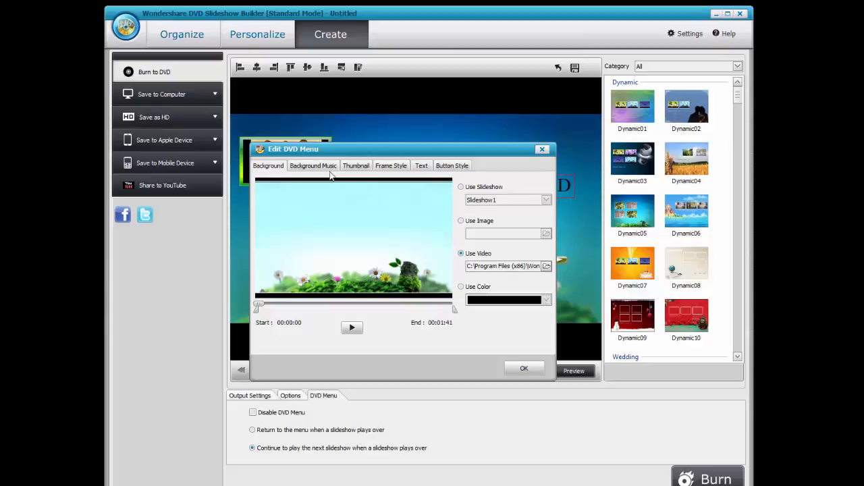
pyautogui.click(328, 166)
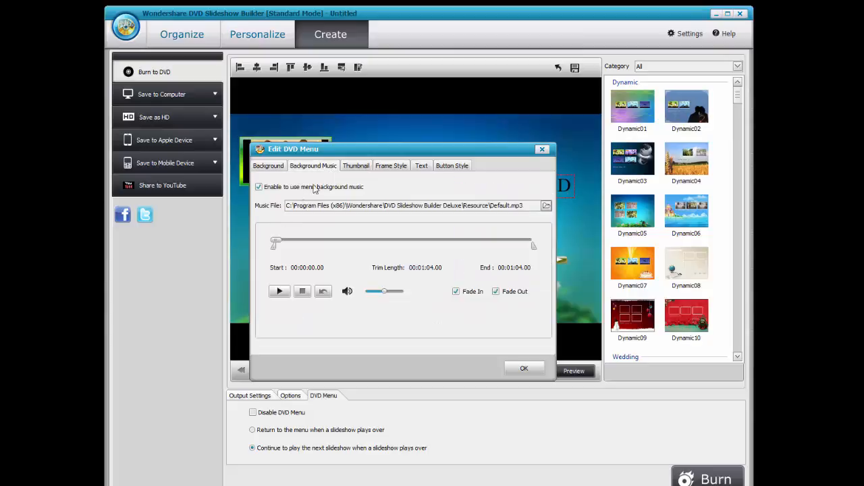
# Set photo SAM_6330 as the DVD menu thumbnail.
pyautogui.click(351, 166)
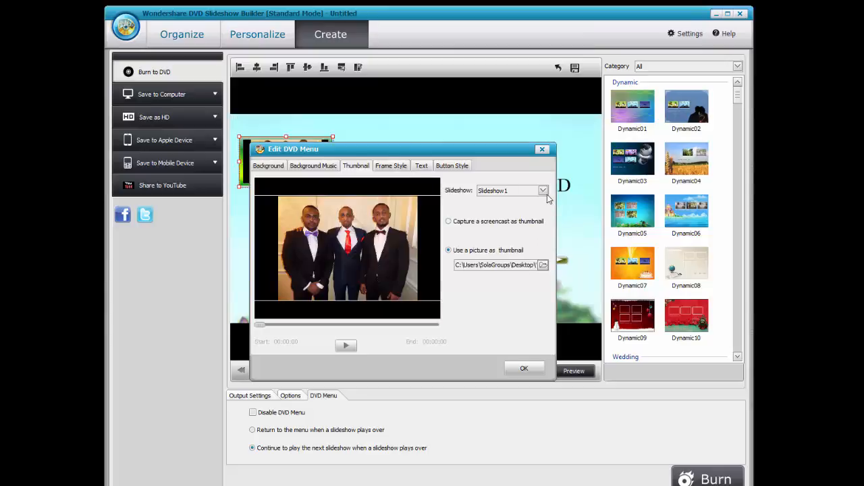
pyautogui.click(543, 265)
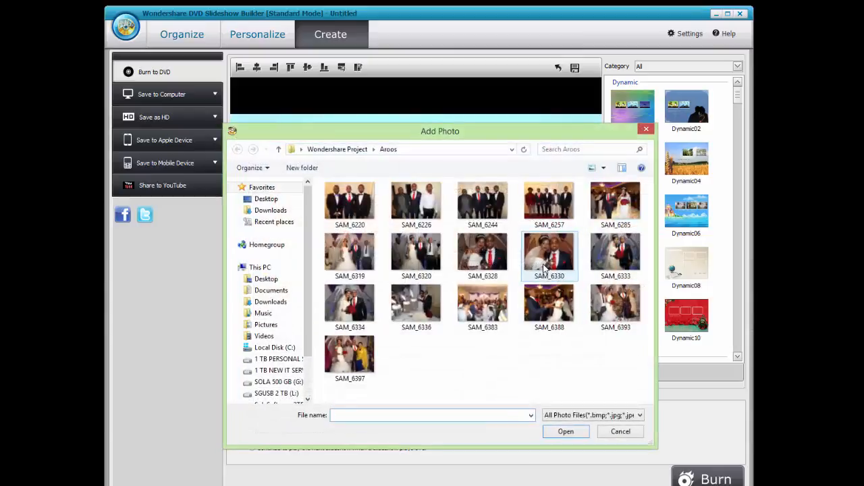
pyautogui.doubleClick(534, 270)
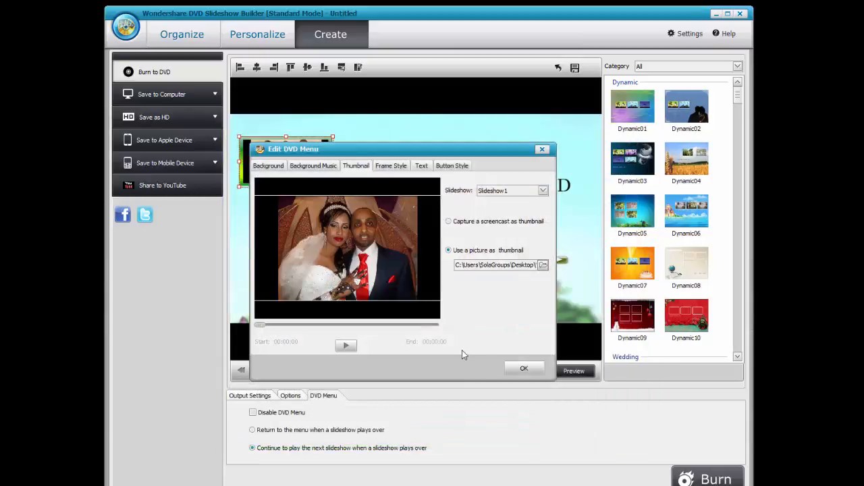
pyautogui.click(389, 169)
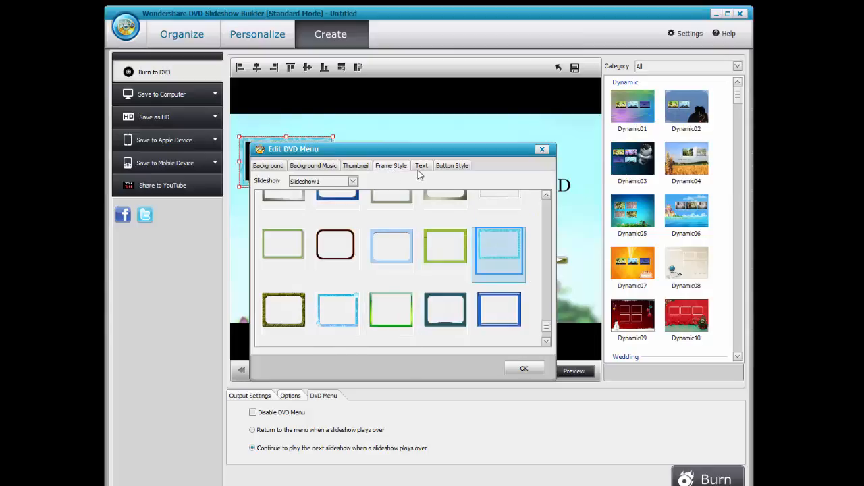
# Give the title the ScrollTop effect, choose light-blue arrow buttons, and apply the menu changes.
pyautogui.click(421, 167)
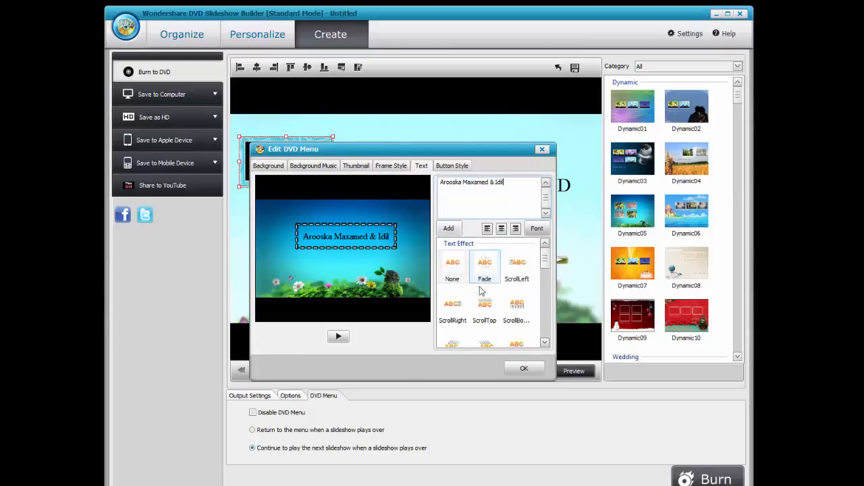
pyautogui.click(486, 312)
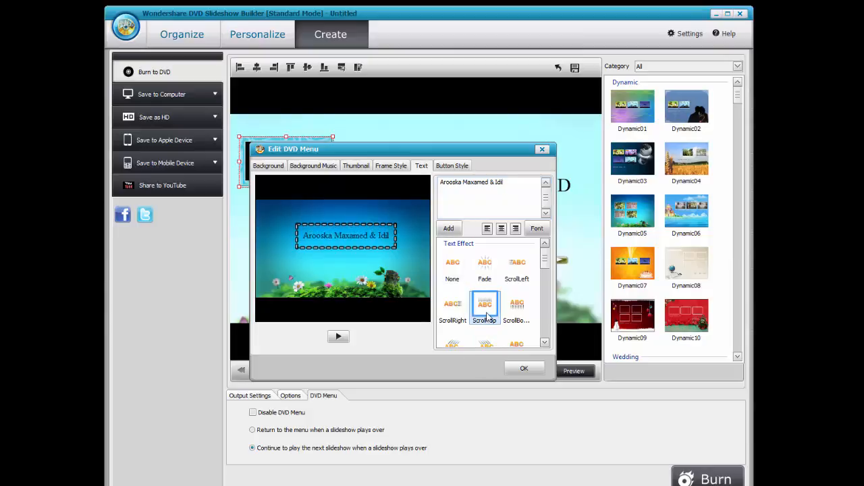
pyautogui.click(452, 168)
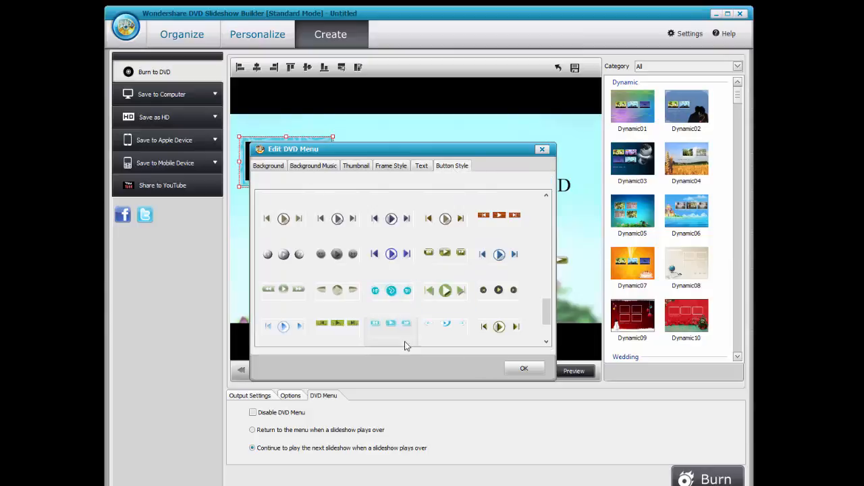
pyautogui.click(284, 329)
pyautogui.click(525, 368)
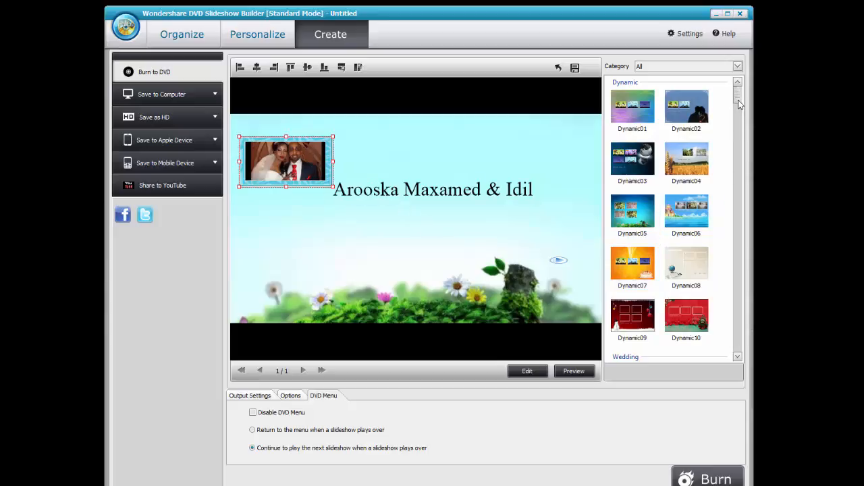
# Scroll the template list to Wedding and apply the Wedding03 heart template.
pyautogui.click(738, 357)
pyautogui.click(738, 356)
pyautogui.click(738, 357)
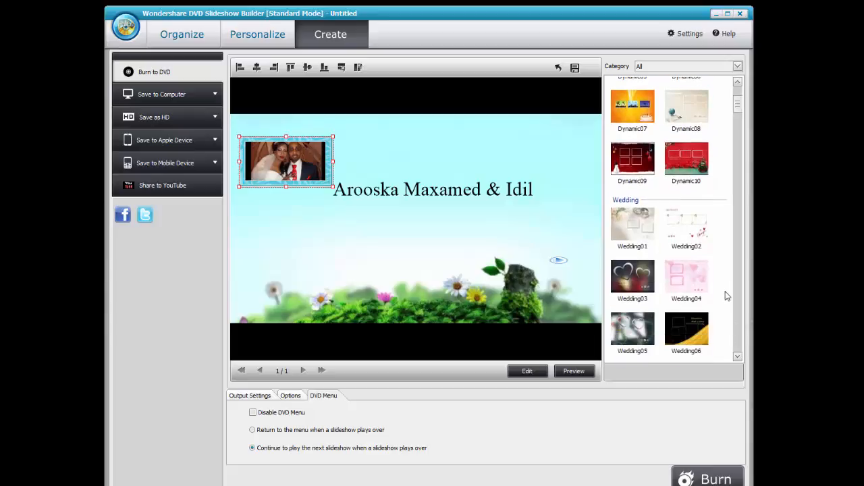
pyautogui.click(620, 273)
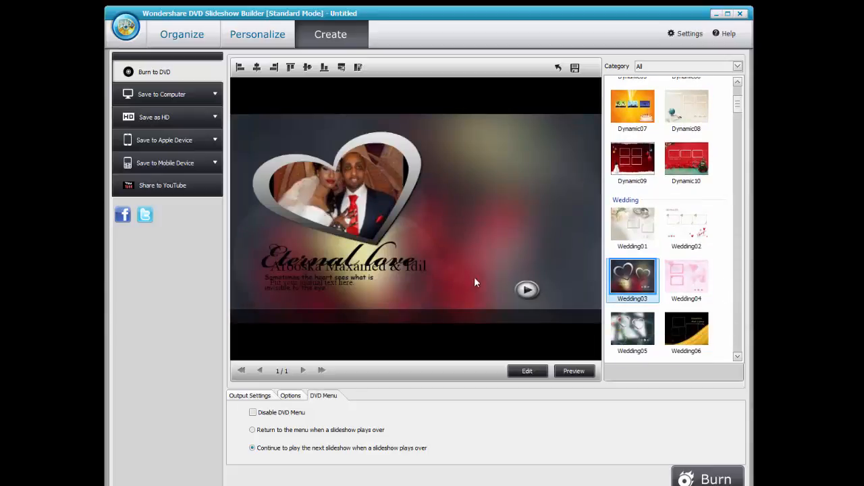
# Add a text line to the menu title in Edit DVD Menu and confirm the design.
pyautogui.click(352, 265)
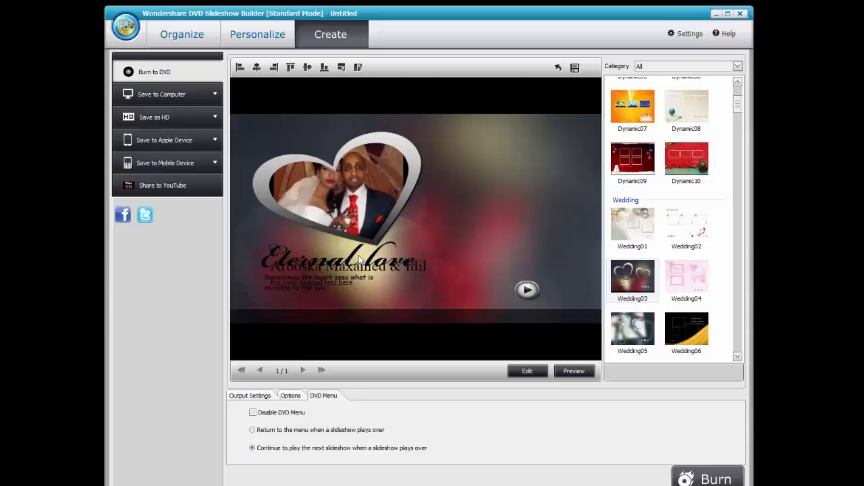
pyautogui.doubleClick(345, 265)
pyautogui.click(449, 228)
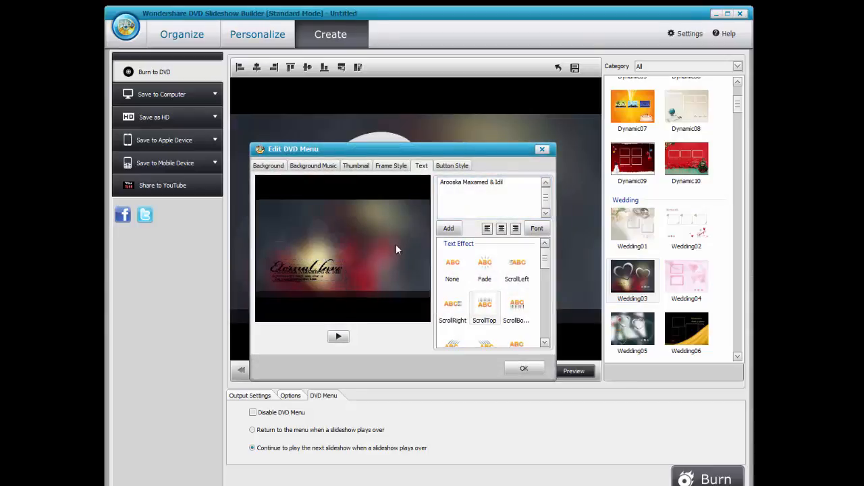
pyautogui.click(524, 368)
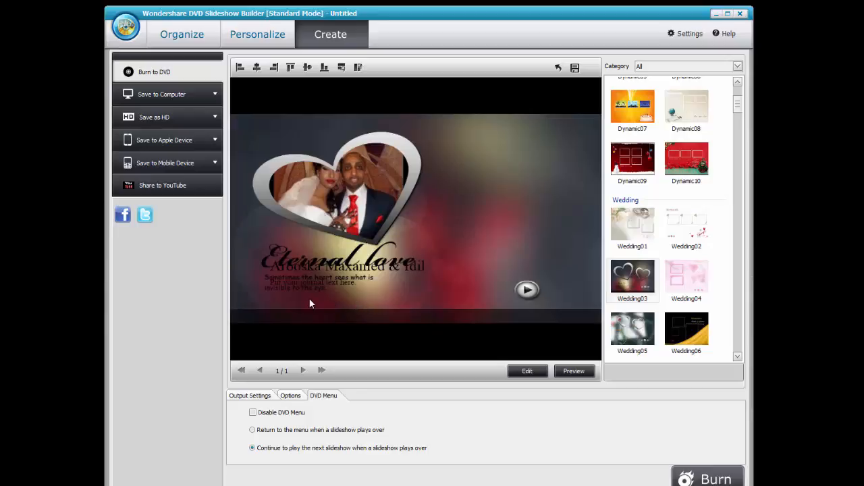
pyautogui.click(533, 372)
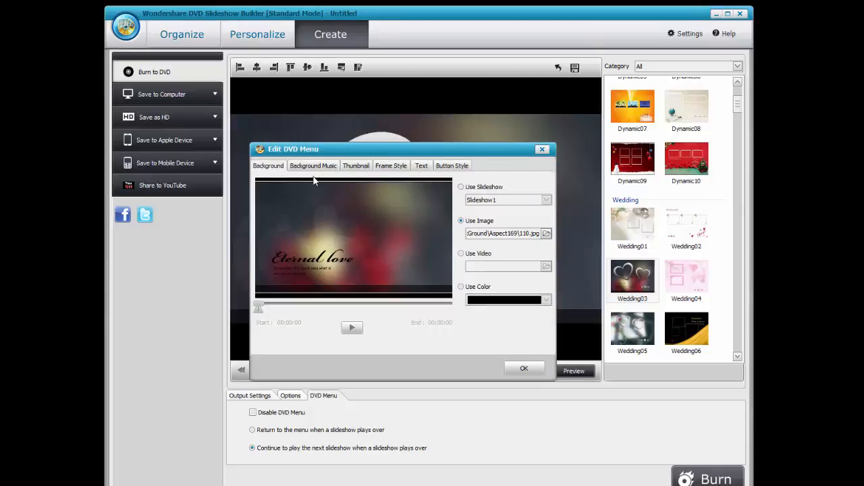
pyautogui.click(523, 368)
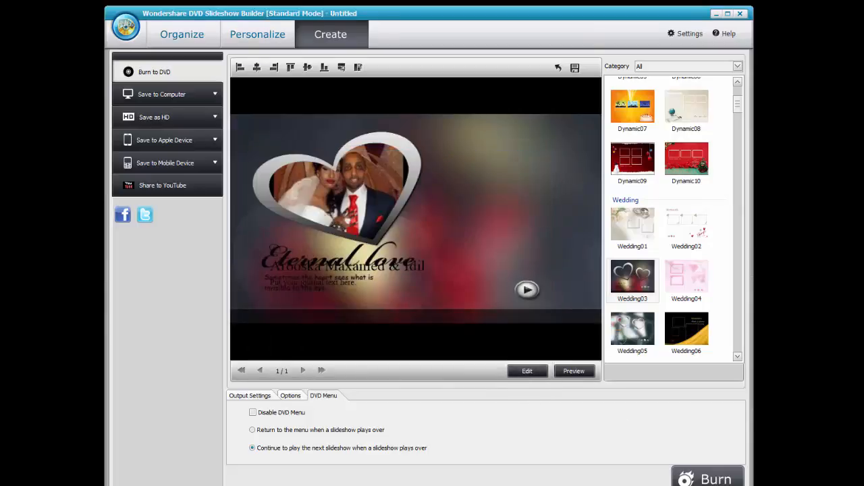
pyautogui.click(572, 371)
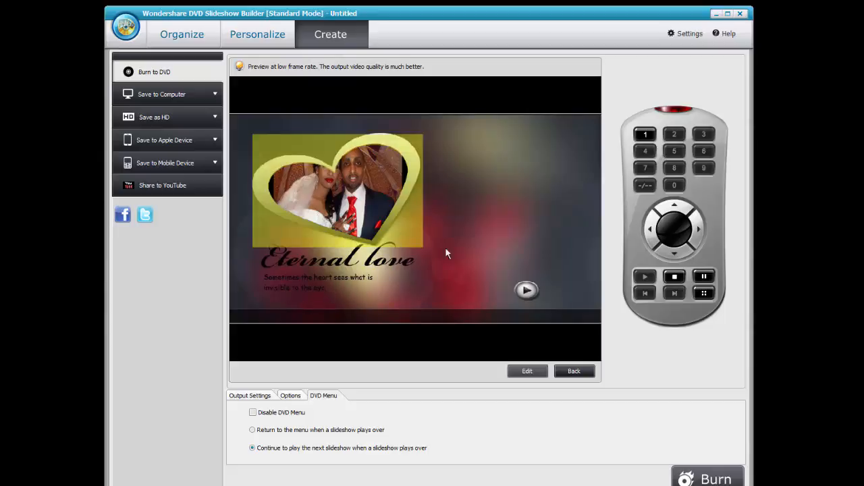
pyautogui.click(567, 374)
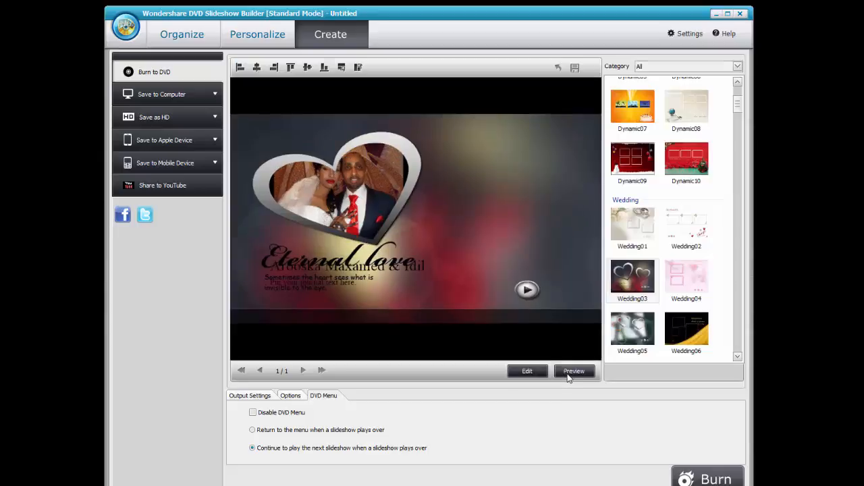
pyautogui.click(199, 140)
# Choose HD H.264-TS video at 1280*720 as the export format and start saving.
pyautogui.click(162, 140)
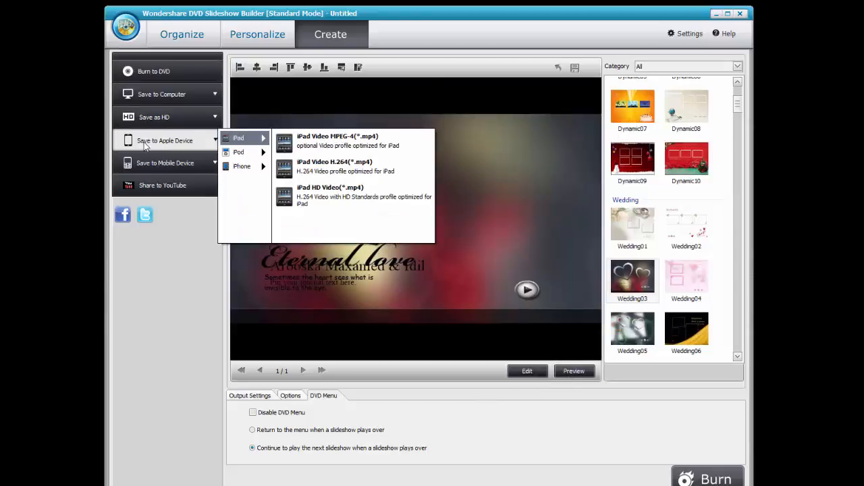
pyautogui.click(165, 118)
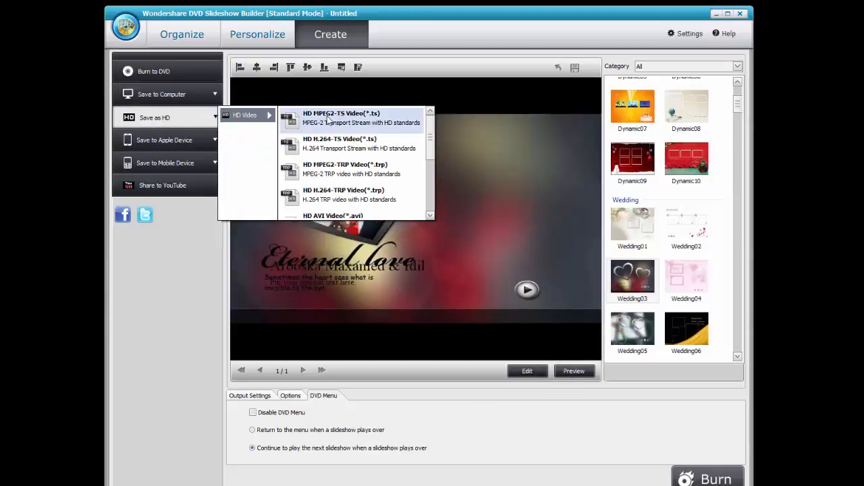
pyautogui.click(323, 142)
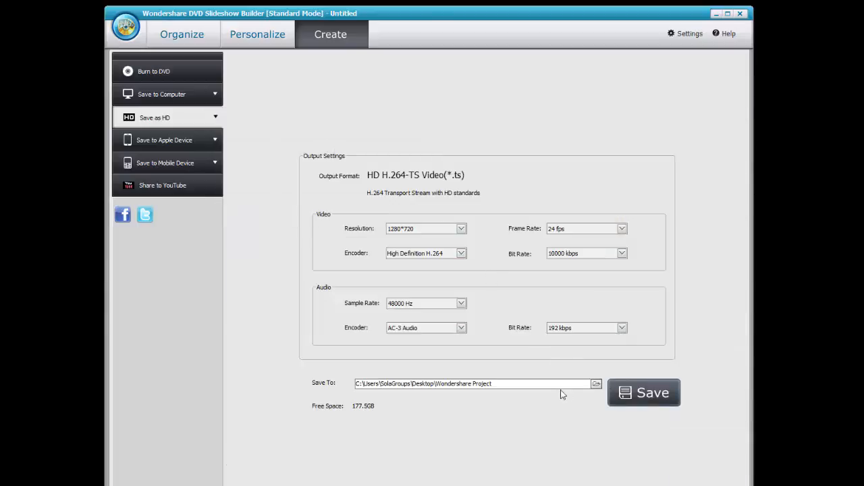
pyautogui.moveTo(502, 384); pyautogui.dragTo(448, 384)
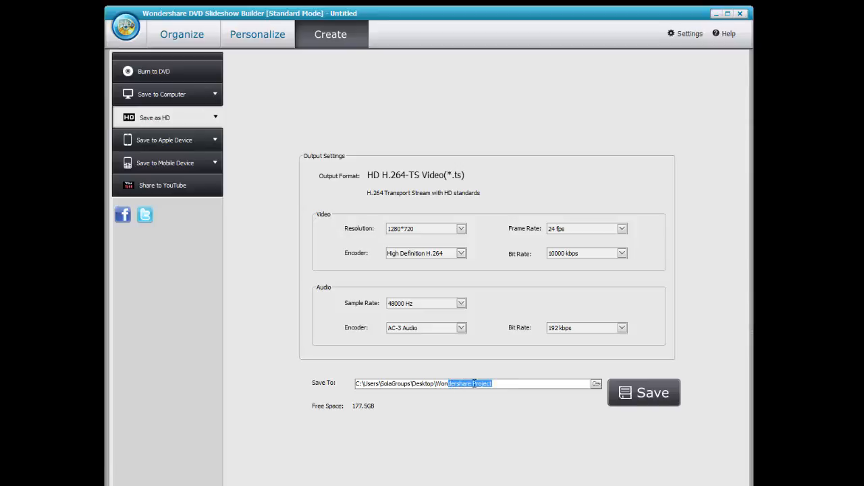
pyautogui.click(637, 392)
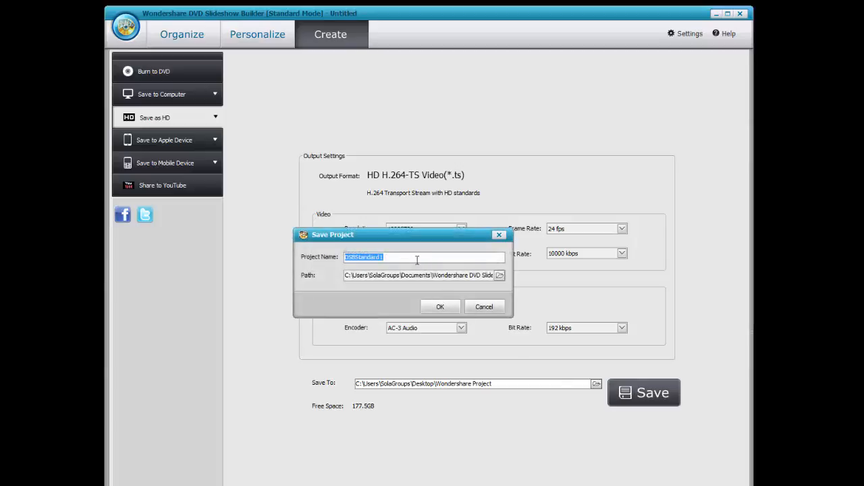
# Name the project after the couple using 'and' instead of '&', and show a render preview.
pyautogui.write('M')
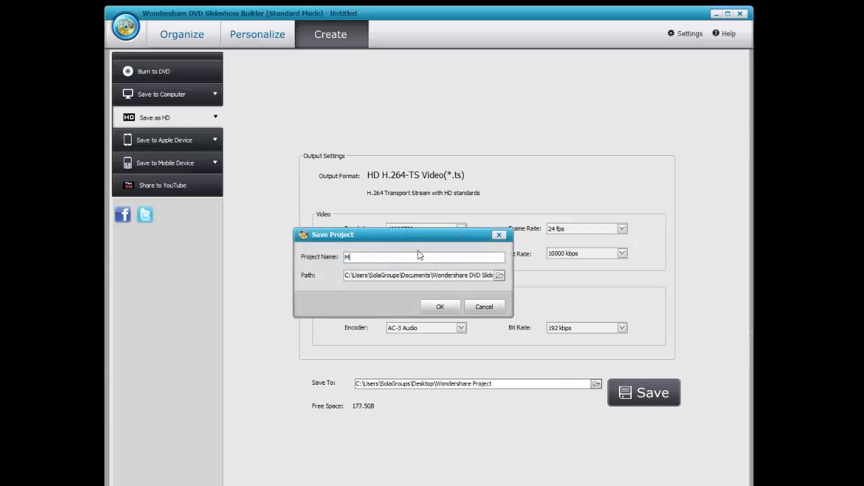
pyautogui.write(' AND')
pyautogui.press('BackSpace')
pyautogui.press('BackSpace')
pyautogui.press('BackSpace')
pyautogui.write('& iDI')
pyautogui.press('BackSpace')
pyautogui.press('BackSpace')
pyautogui.click(441, 306)
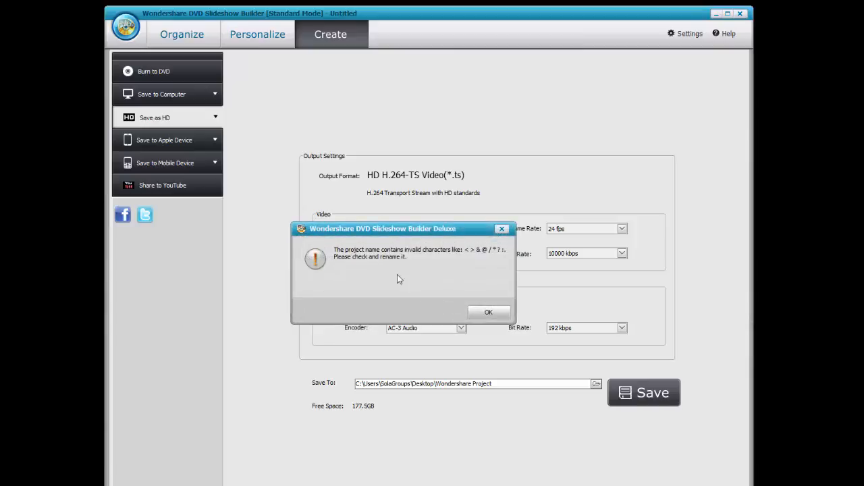
pyautogui.click(488, 312)
pyautogui.click(363, 258)
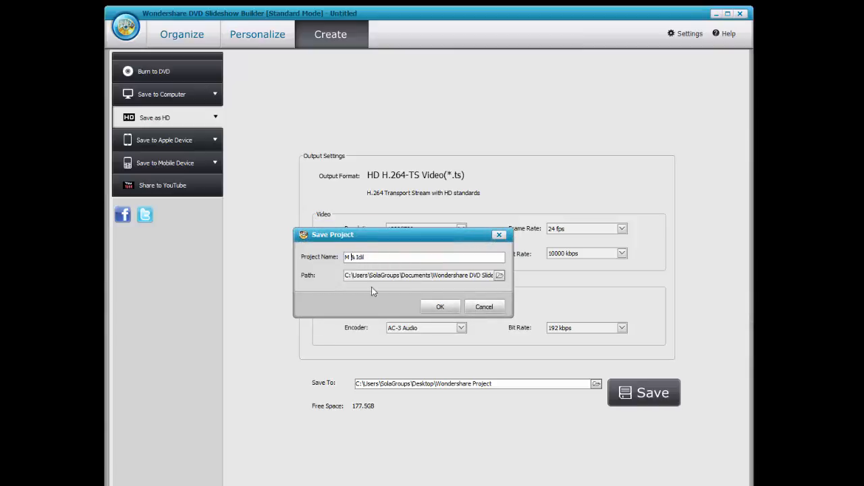
pyautogui.press('BackSpace')
pyautogui.write('and')
pyautogui.click(440, 307)
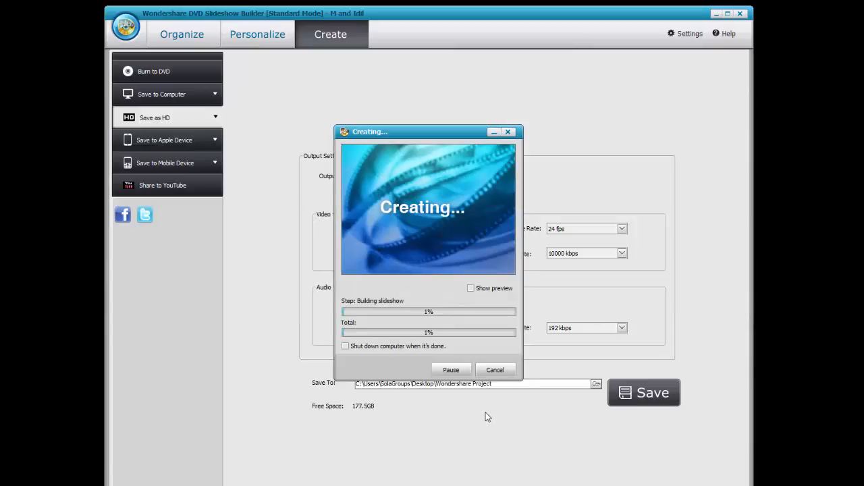
pyautogui.click(472, 289)
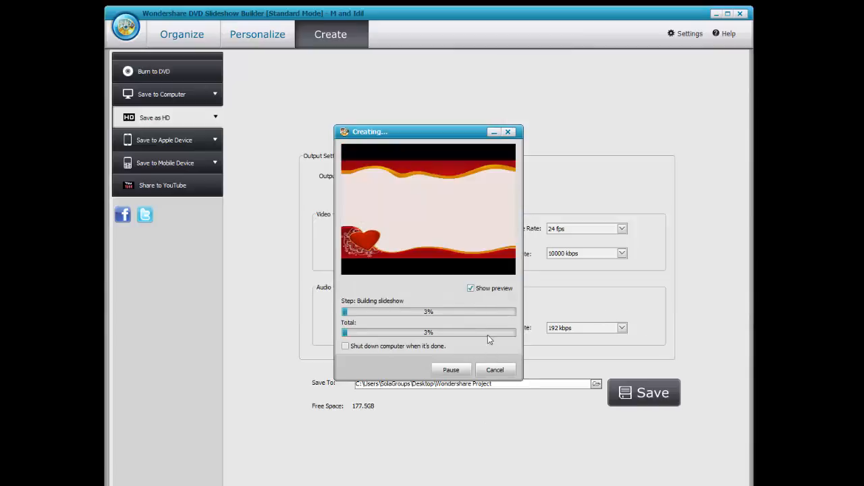